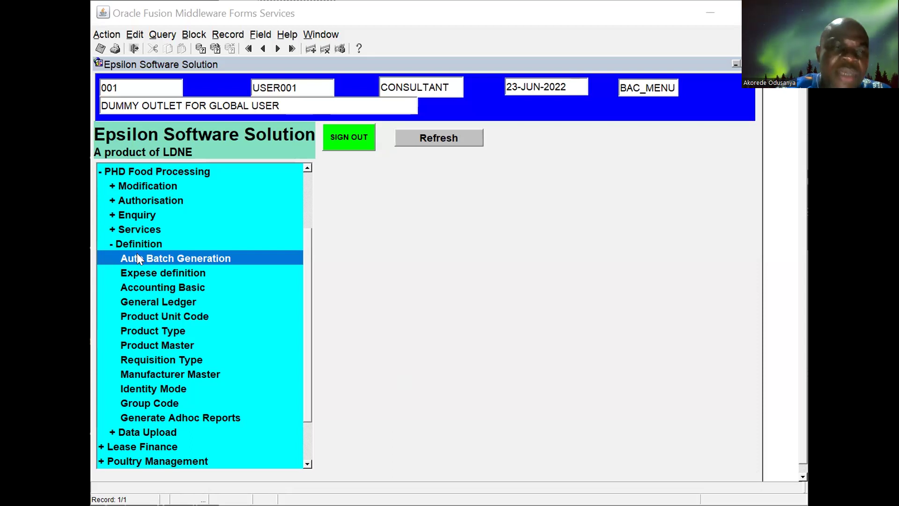
Point out the Modification, Authorisation, Enquiry and Services sections, then open and exit Group Code Maintenance
click(152, 187)
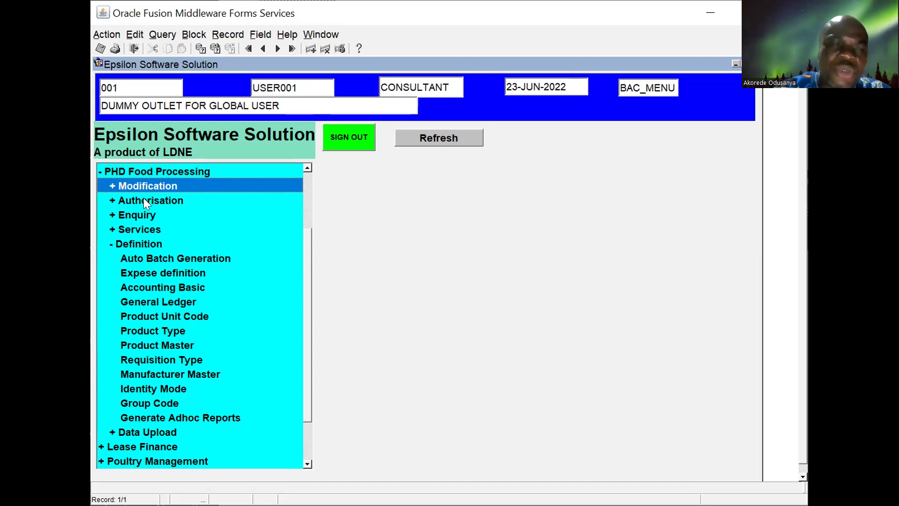
click(143, 200)
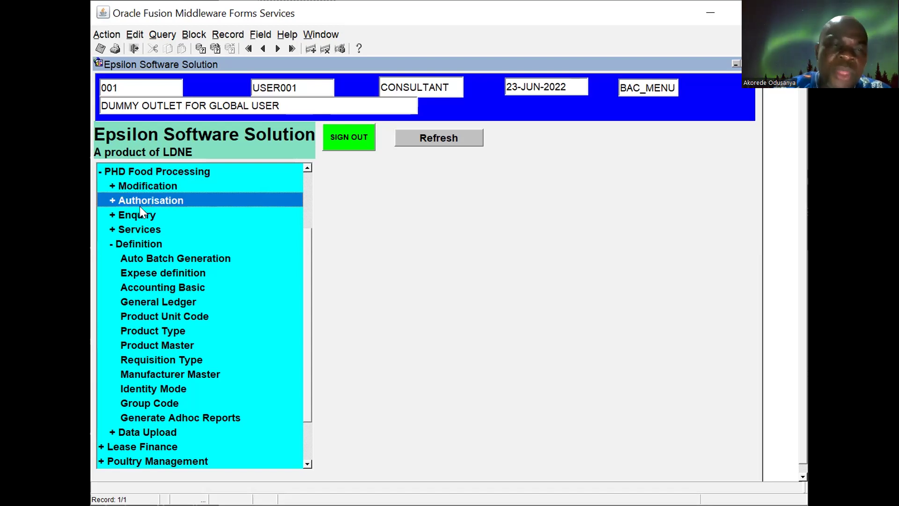
click(137, 216)
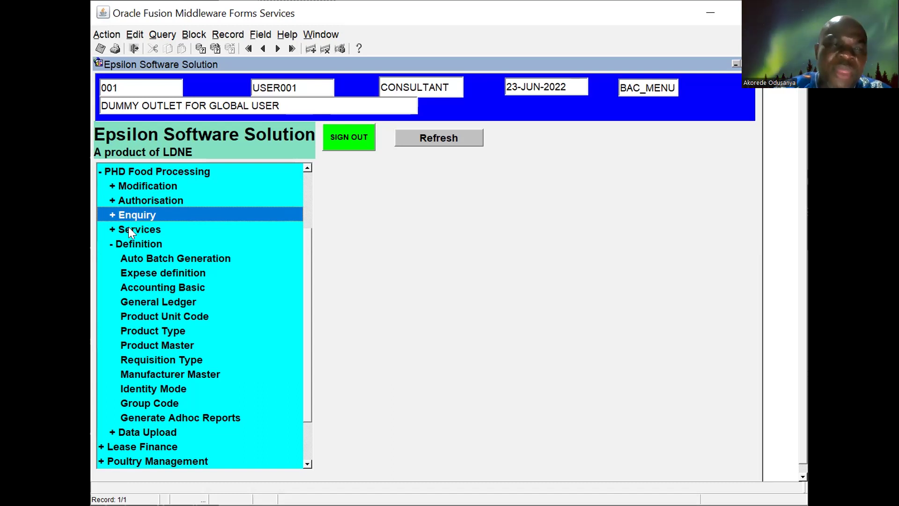
click(128, 229)
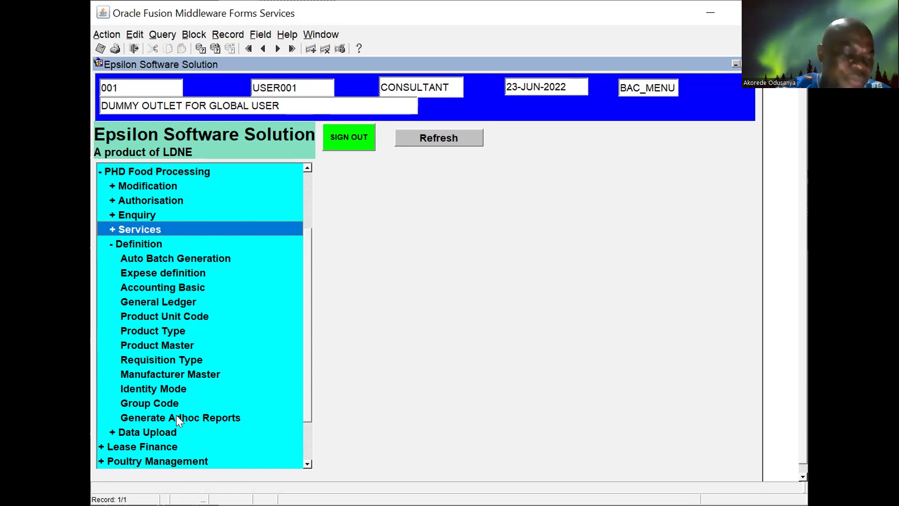
double_click(158, 402)
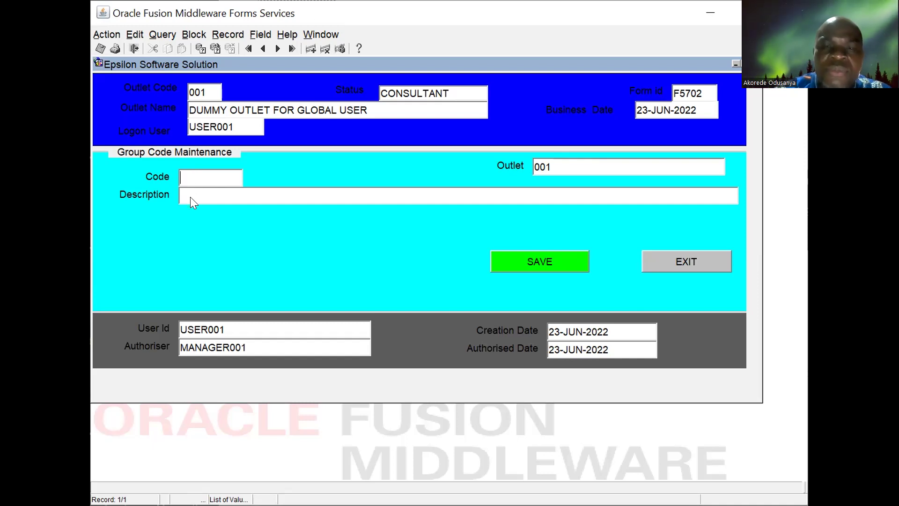
click(676, 253)
Dismiss the FRM-40202 required-field message and open the Identity Mode definition form
click(448, 285)
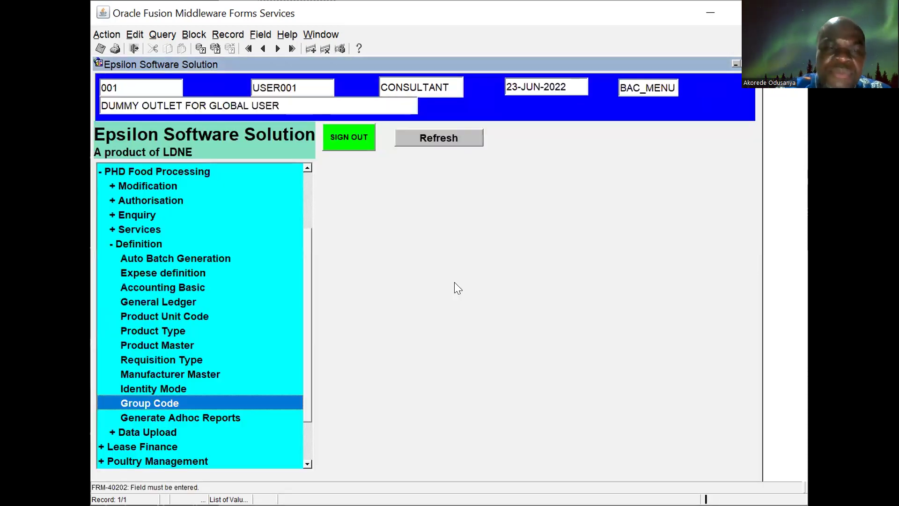
double_click(148, 389)
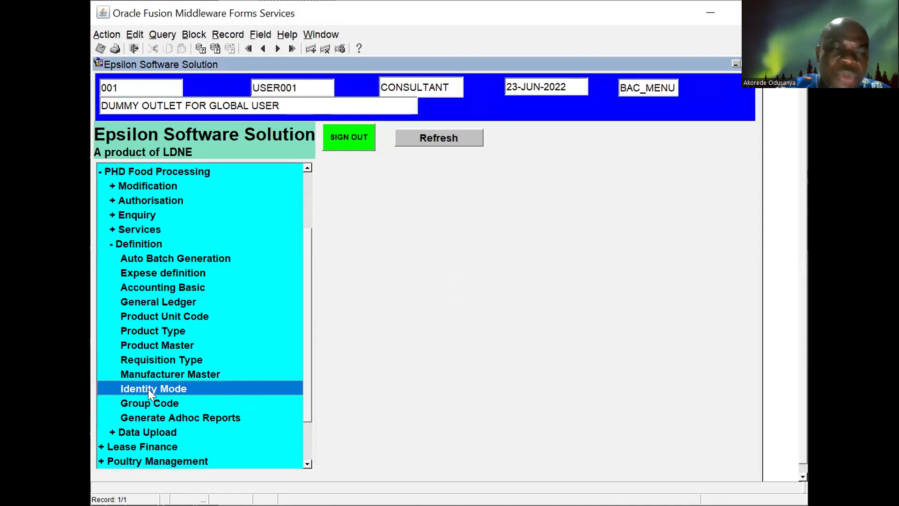
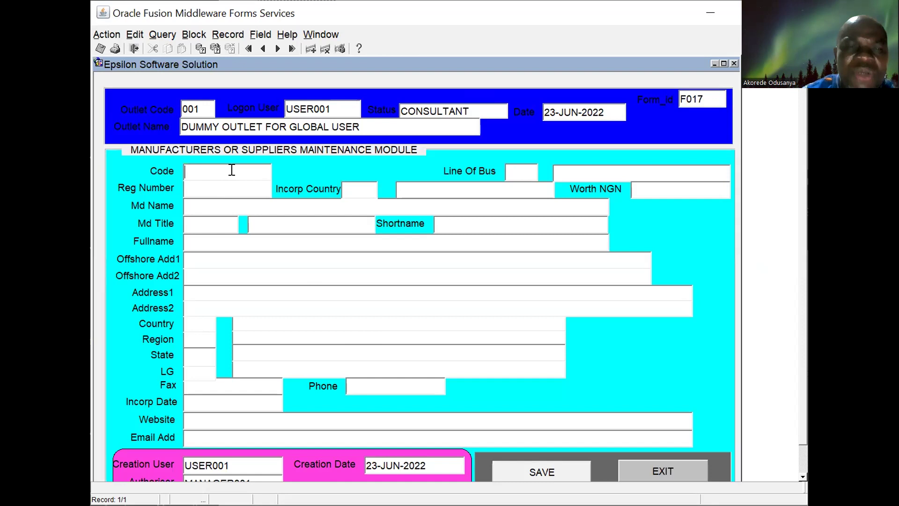
Move into the Line Of Bus field on the blank Manufacturers or Suppliers Maintenance form
click(519, 169)
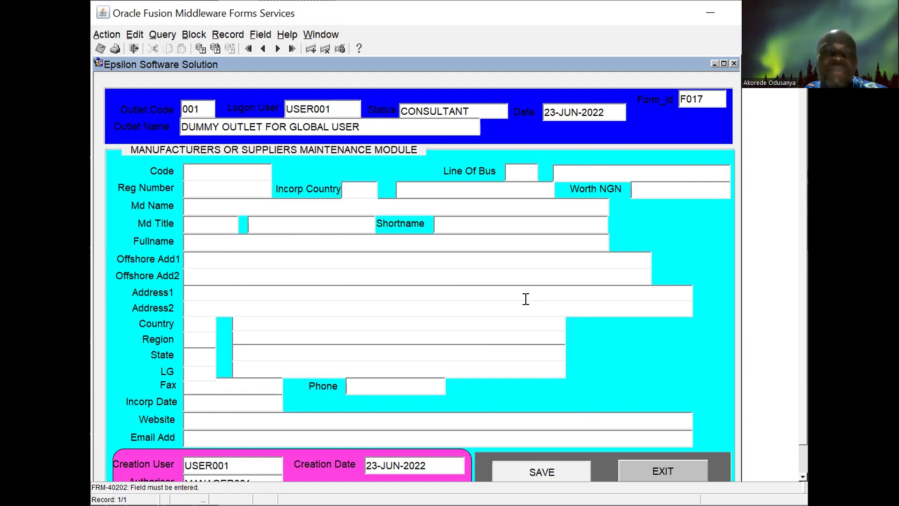
Exit past the FRM-40202 error and open Definition > Requisition Type (F5705)
click(674, 469)
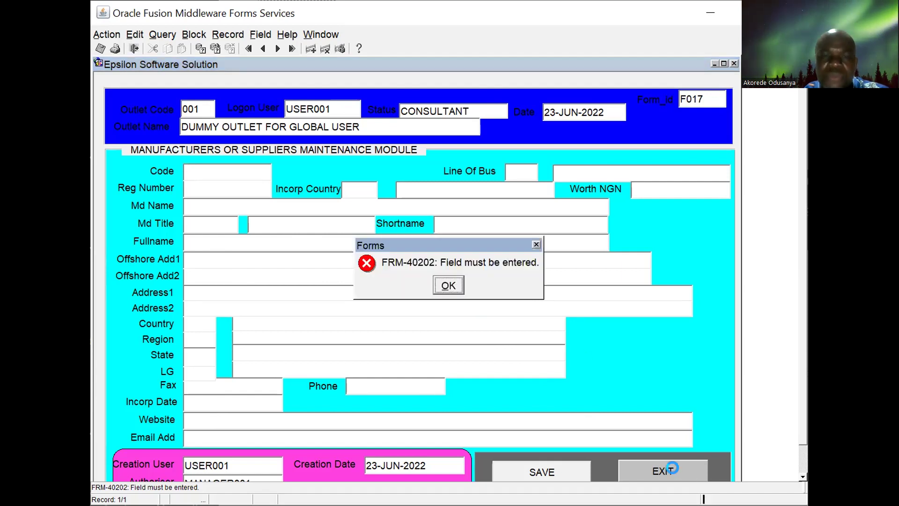
click(454, 291)
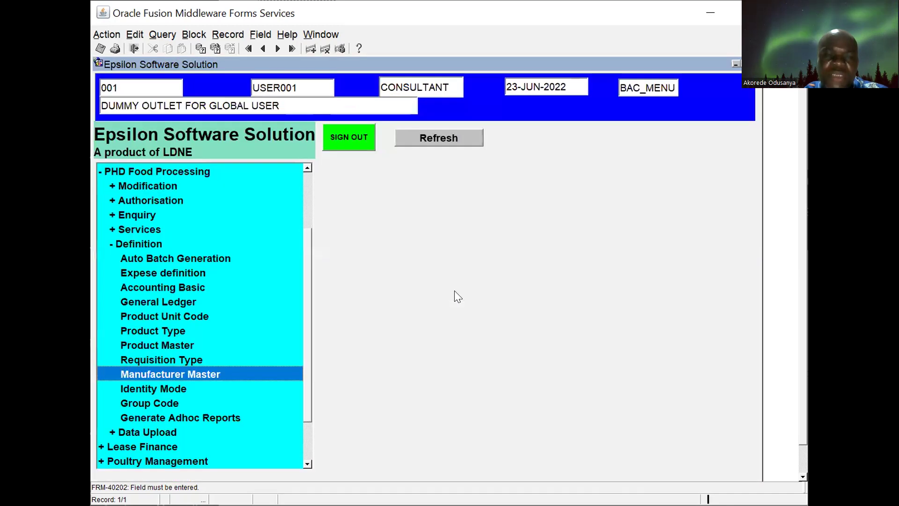
double_click(165, 359)
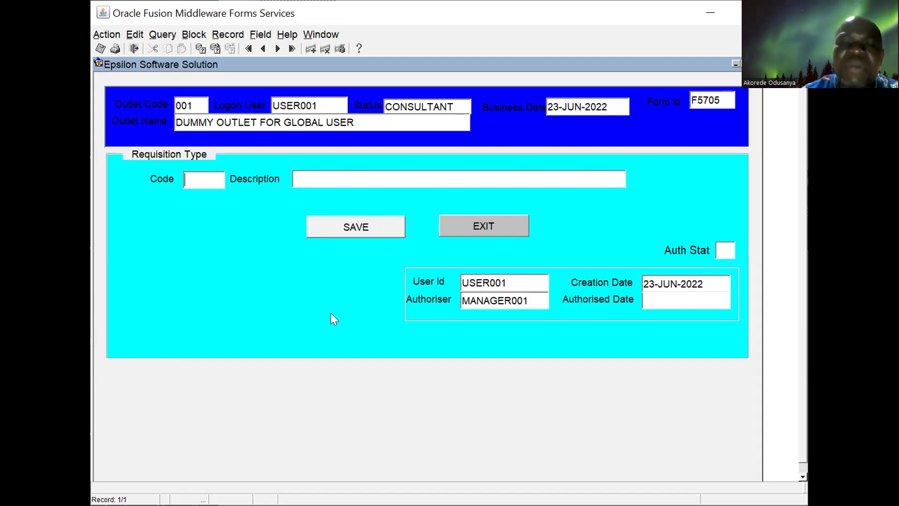
Exit Requisition Type past the FRM-40202 error and open Definition > Product Master
click(467, 225)
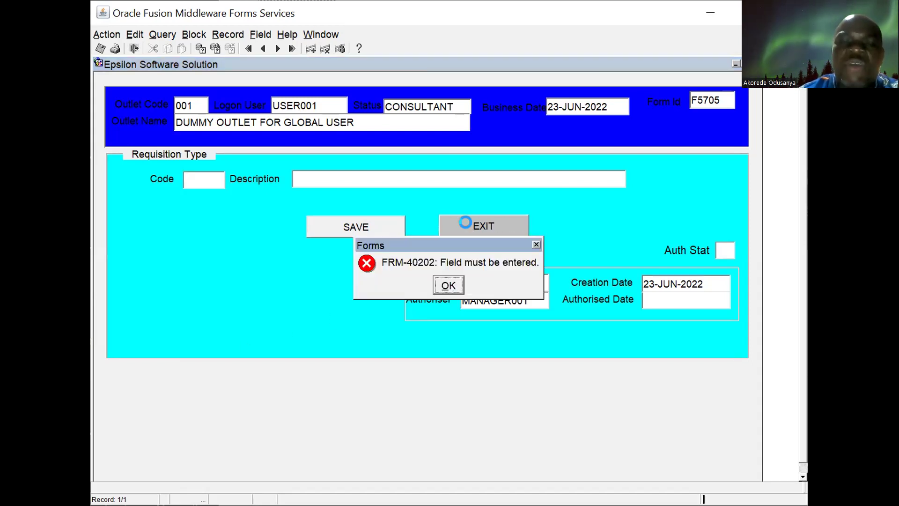
click(448, 283)
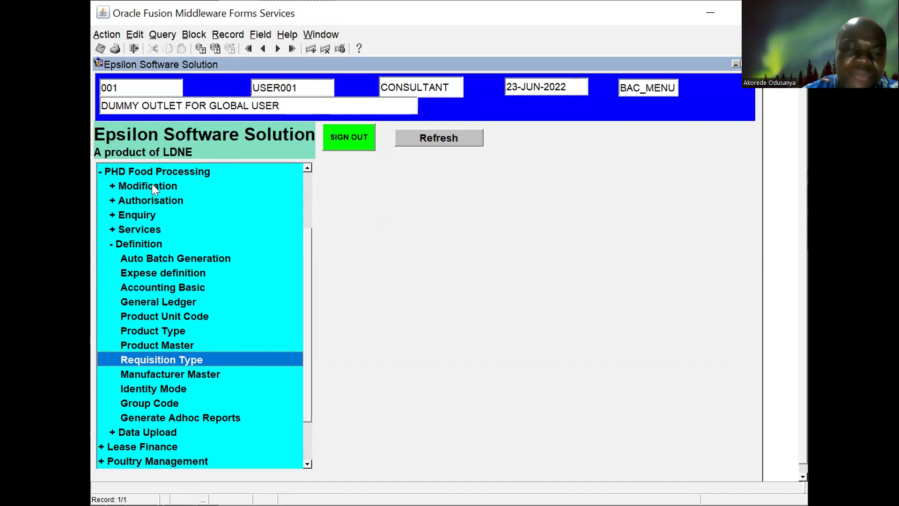
double_click(139, 345)
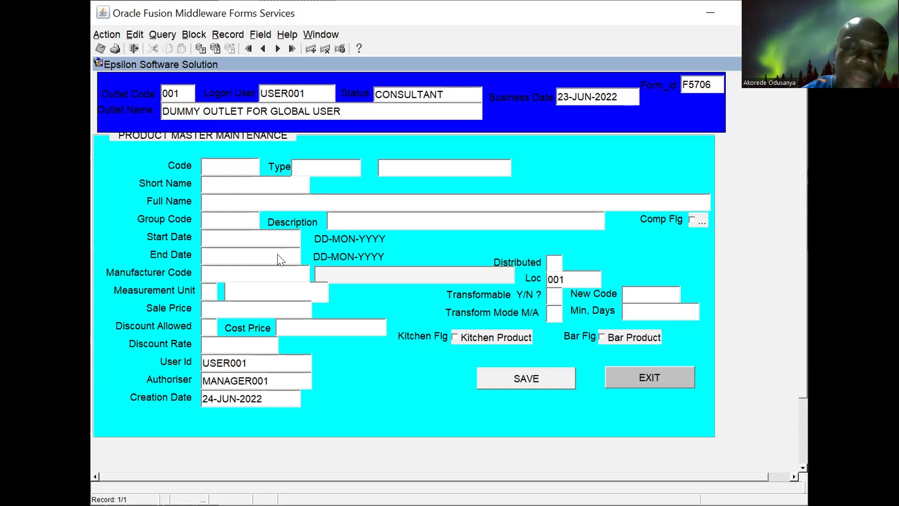
Click into the Product Master Maintenance form (F5706), Loc 001 prefilled
click(264, 265)
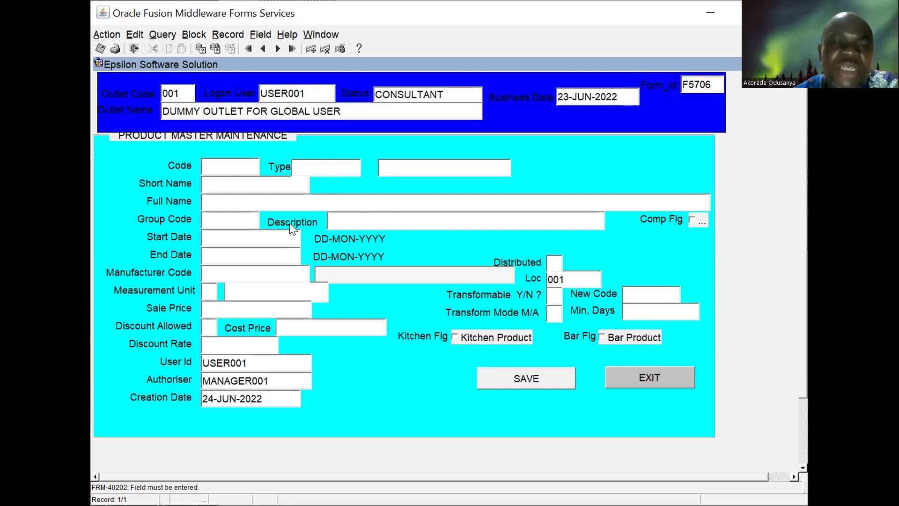
Exit Product Master past the FRM-40202 error, then open and close Product Type (F5707)
click(648, 378)
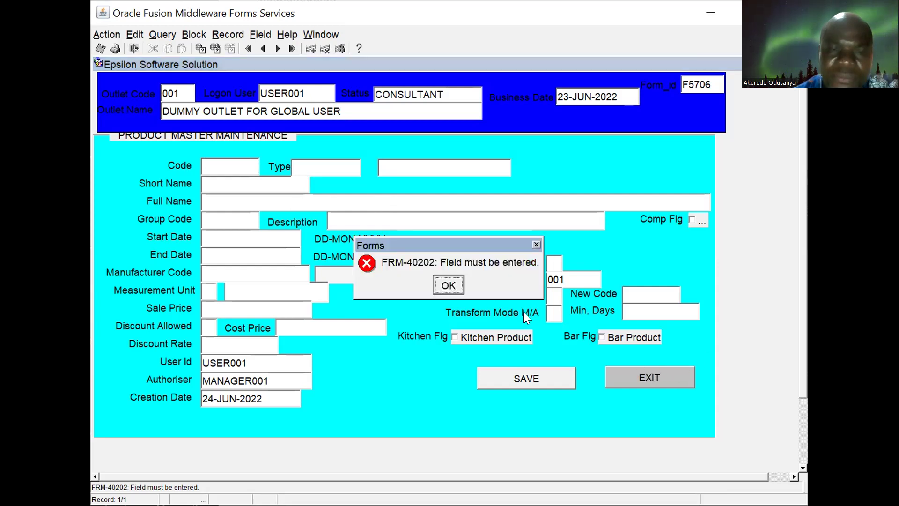
click(452, 287)
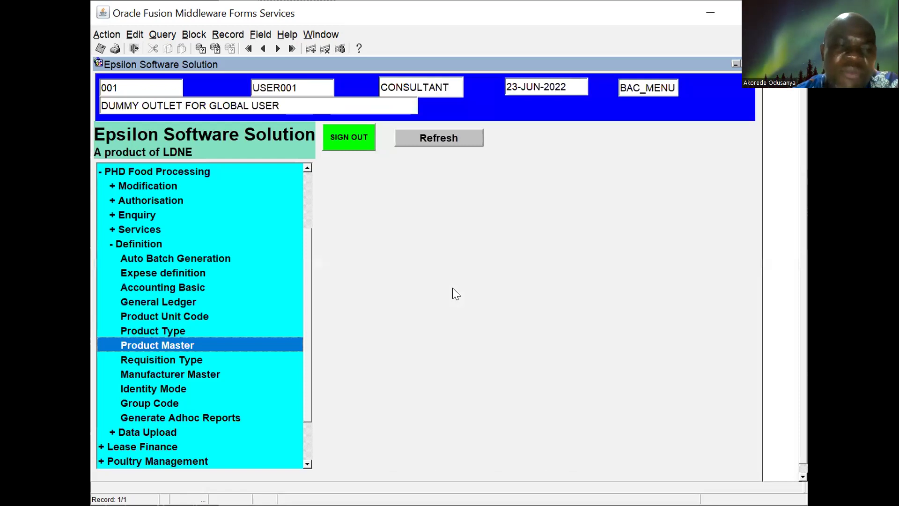
double_click(136, 330)
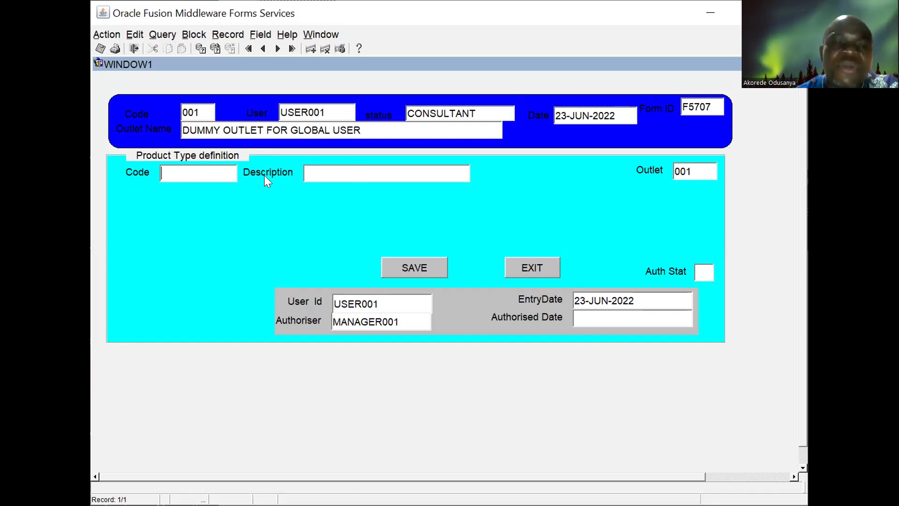
click(535, 262)
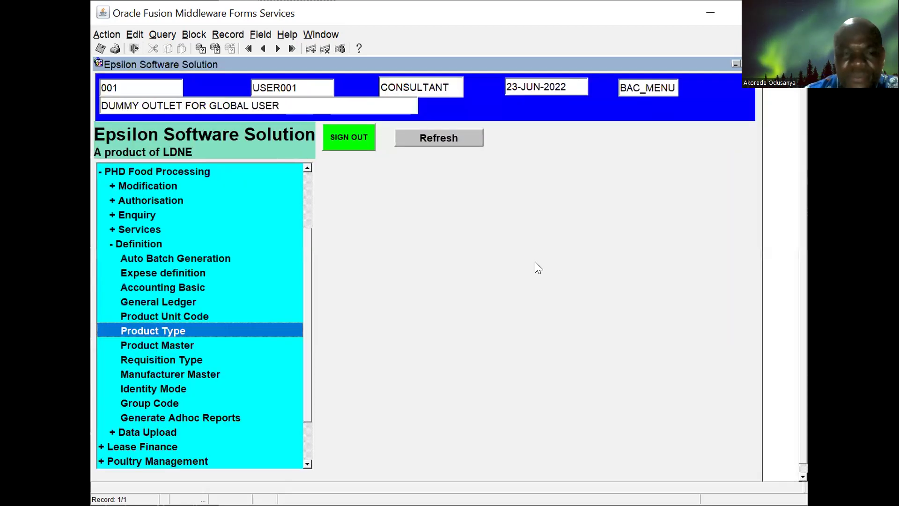
double_click(153, 314)
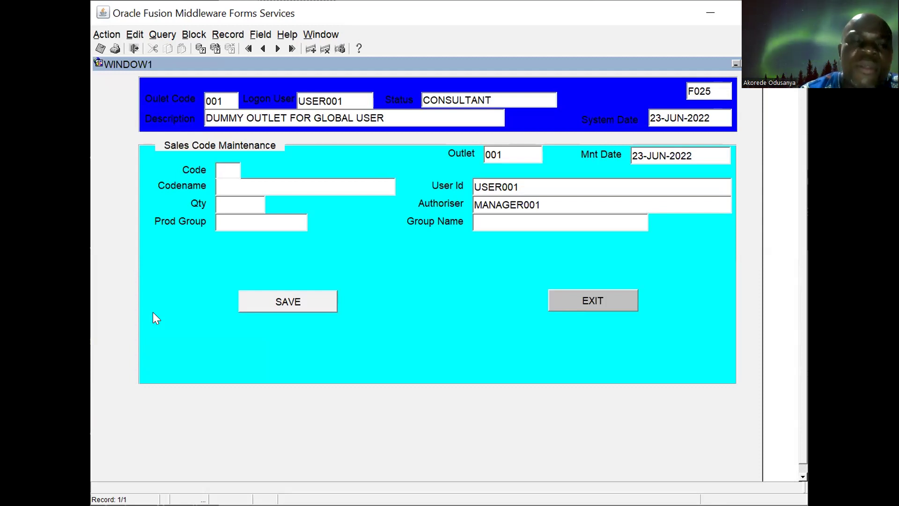
click(595, 300)
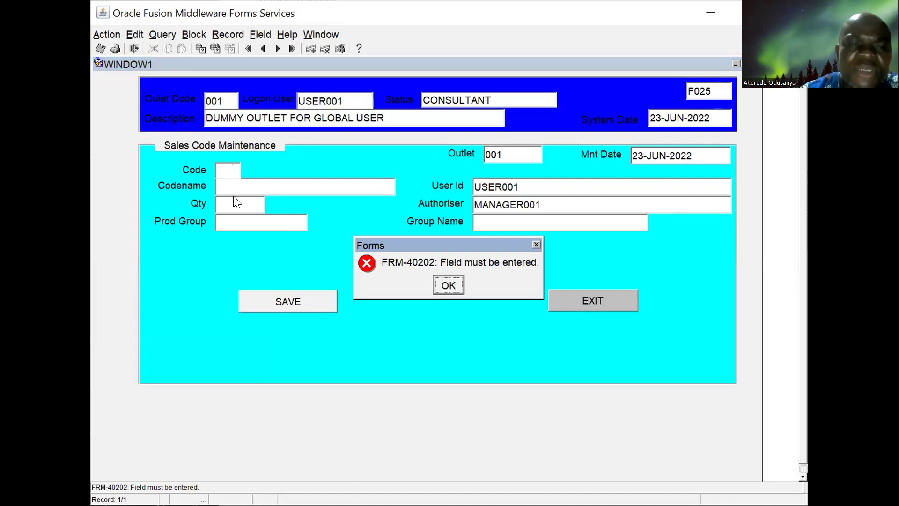
click(448, 290)
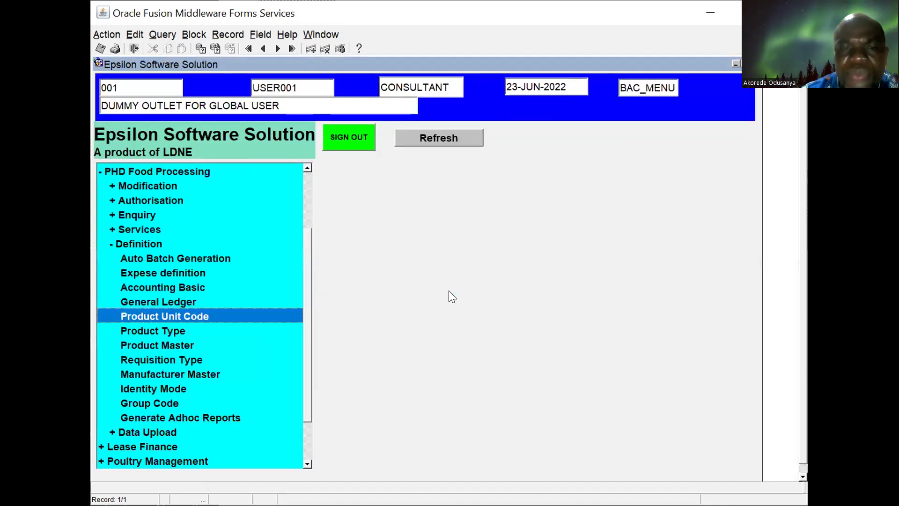
double_click(153, 309)
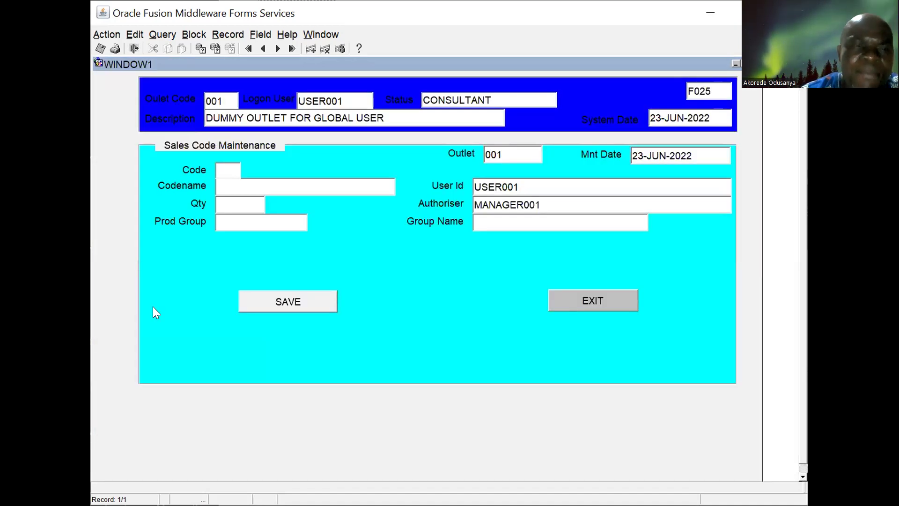
click(581, 306)
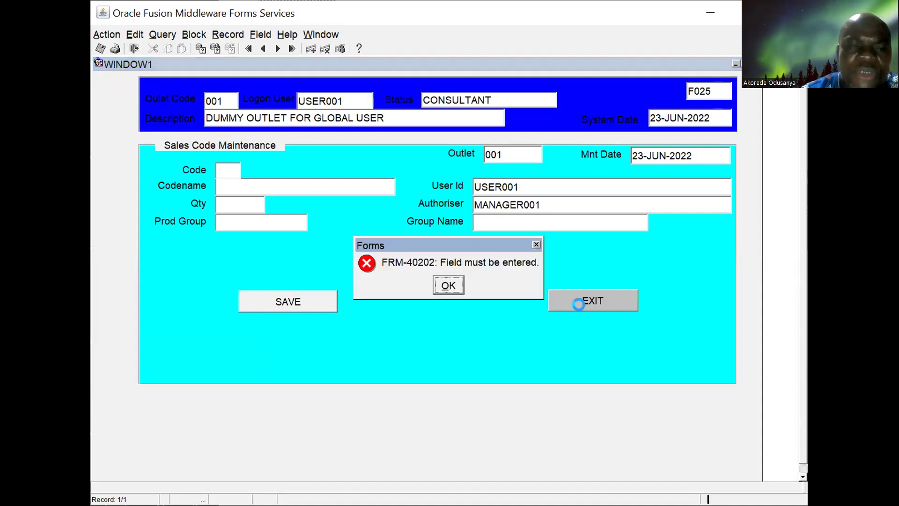
click(446, 286)
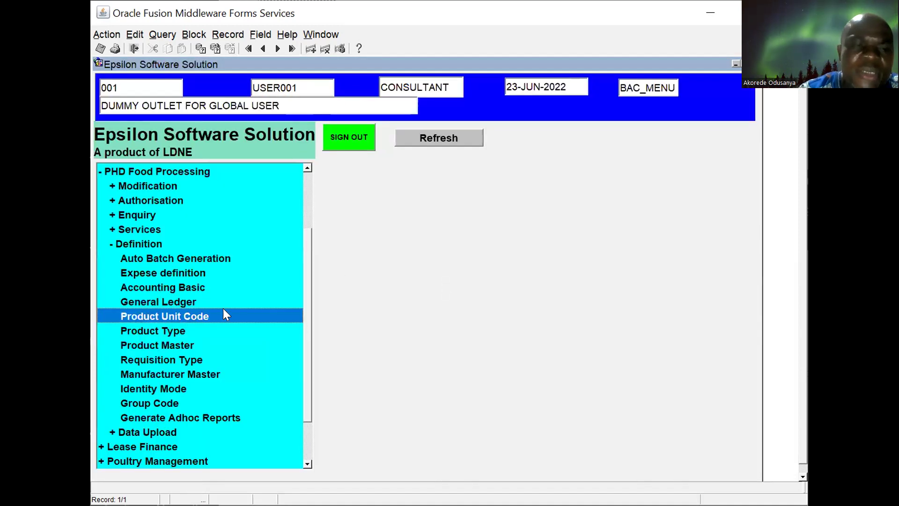
Open General Ledger (F5709) and view the Acct Use codes 1154 and 1153 without choosing
double_click(181, 301)
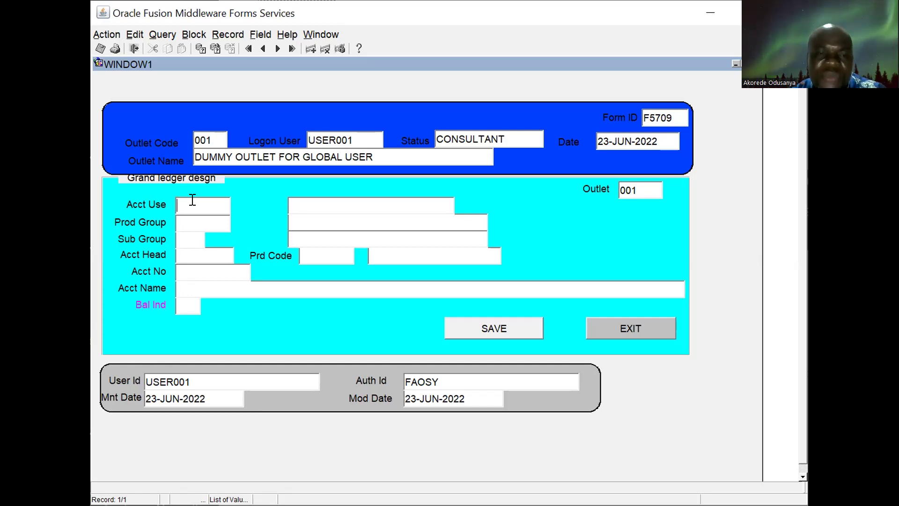
key(F9)
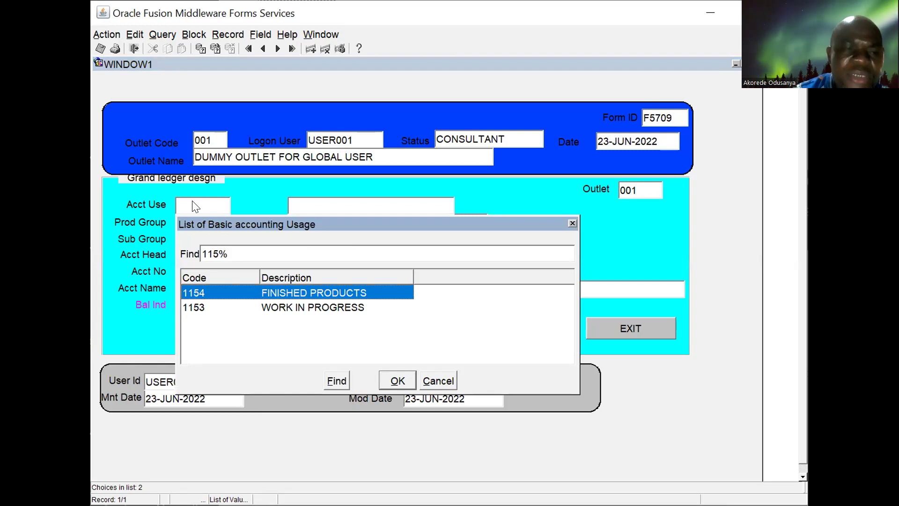
drag(353, 222, 535, 196)
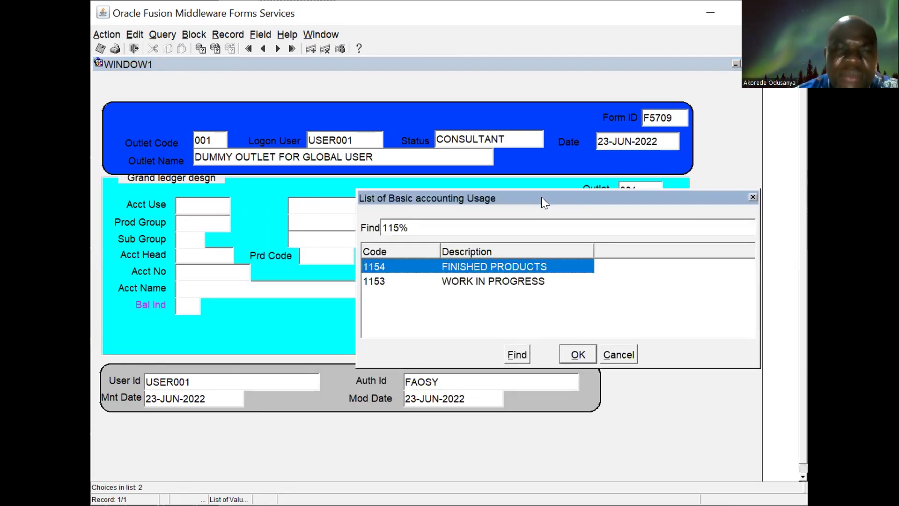
drag(644, 198, 639, 213)
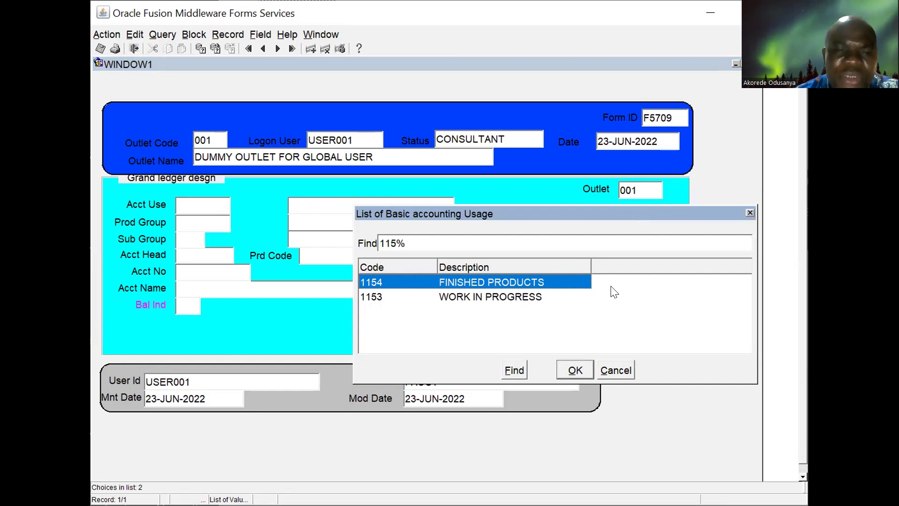
click(615, 368)
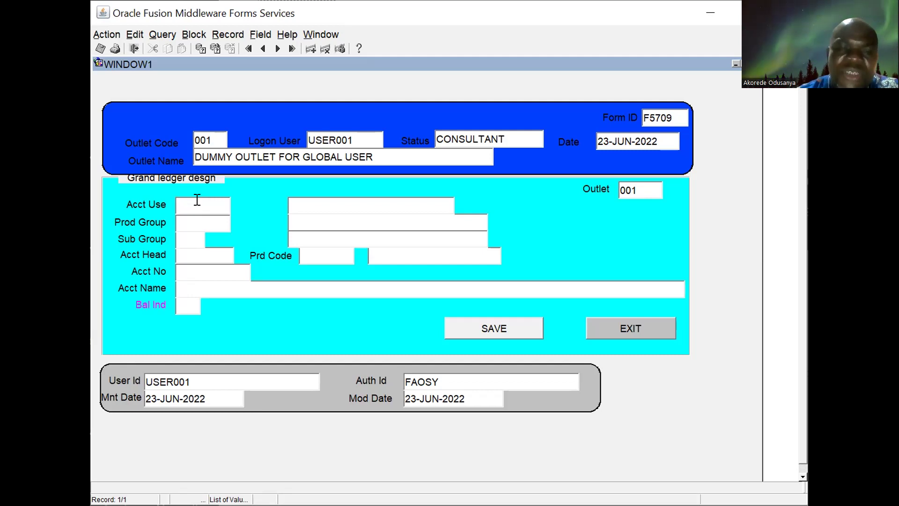
Reopen and cancel the Acct Use list, then exit Grand ledger past the FRM-40202 error
key(ctrl+l)
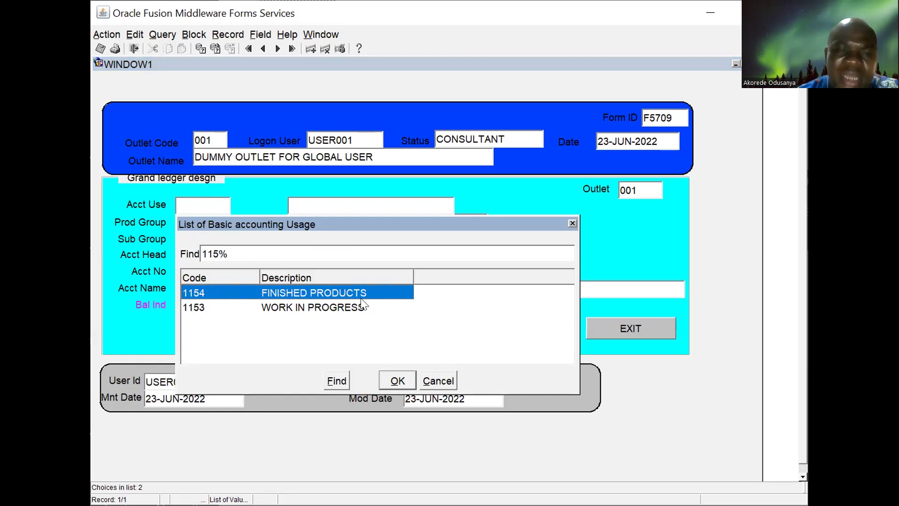
click(445, 380)
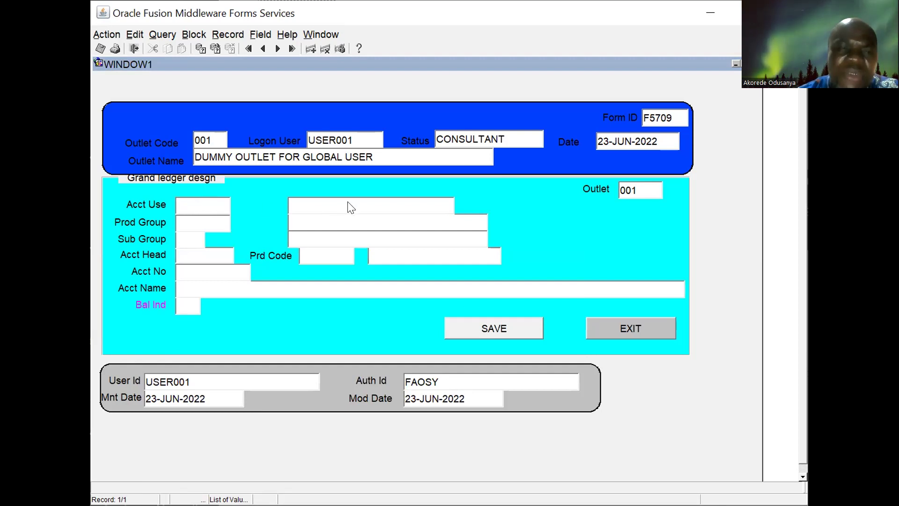
click(200, 217)
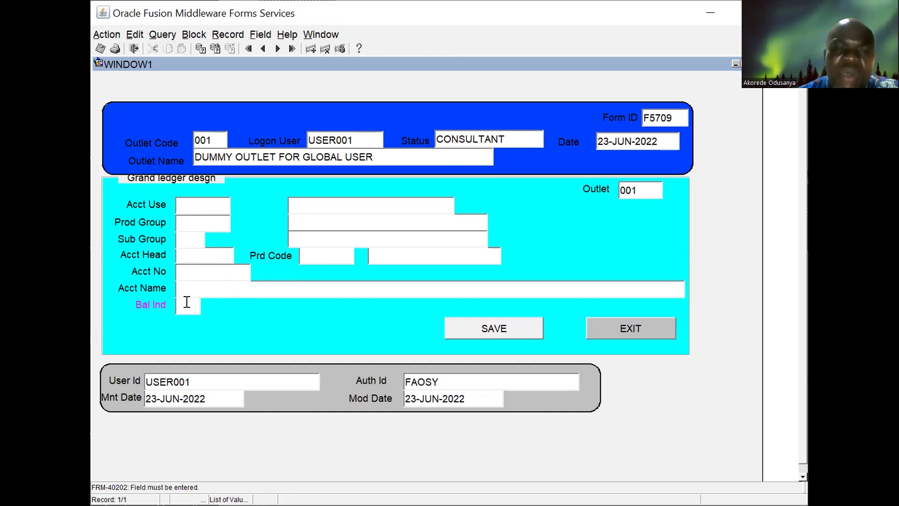
click(624, 325)
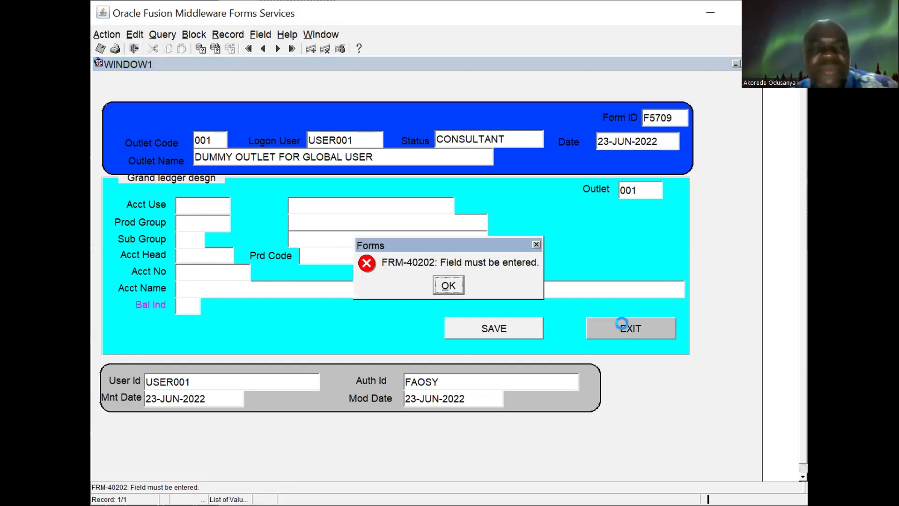
click(443, 285)
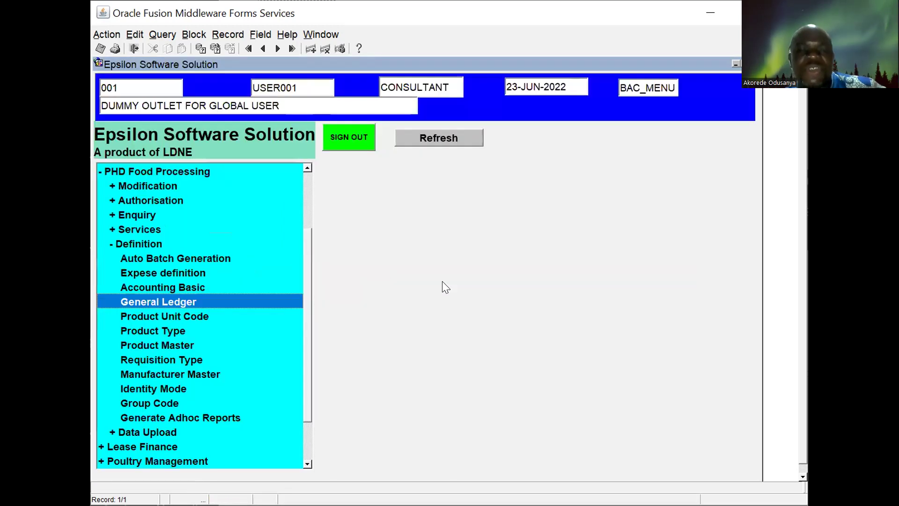
Open Accounting Basic (F5710) and browse the Code usage list, cancelling without a choice
double_click(140, 284)
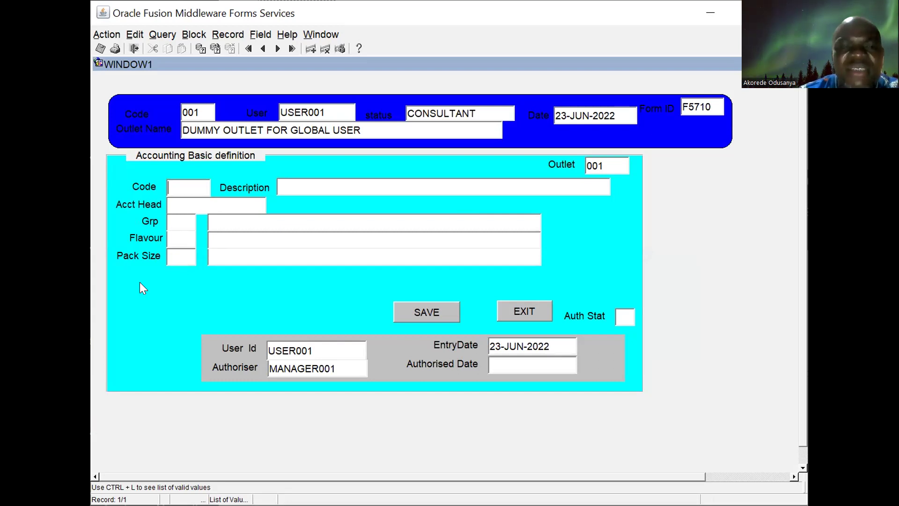
key(ctrl+l)
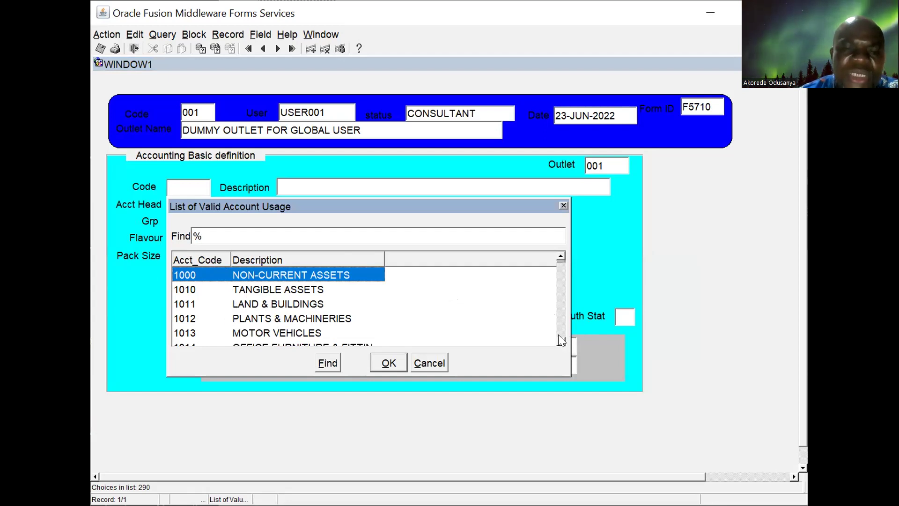
scroll(558, 334, down, 6)
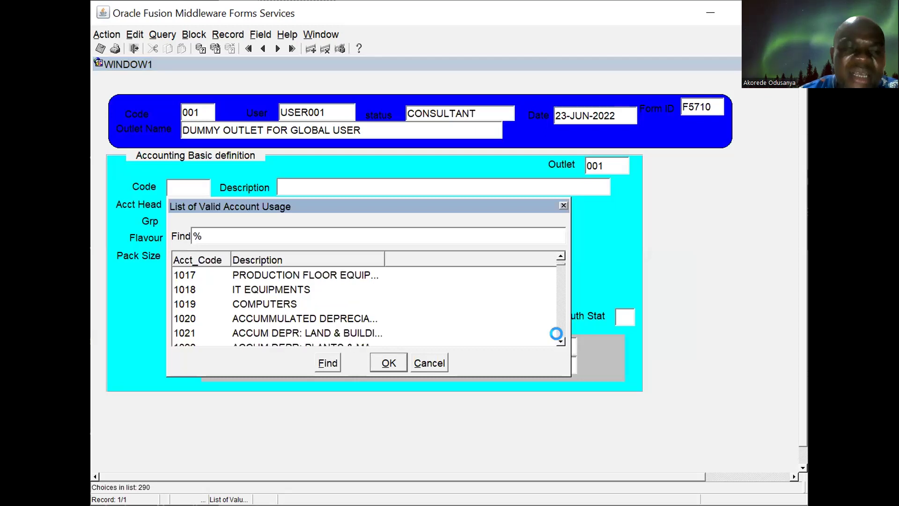
scroll(558, 334, down, 4)
scroll(558, 334, down, 4)
scroll(558, 335, down, 4)
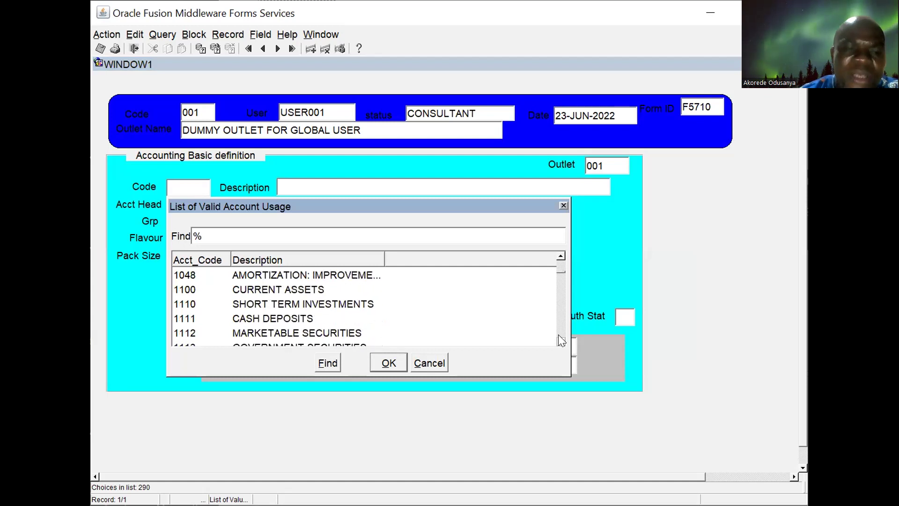
scroll(558, 335, down, 1)
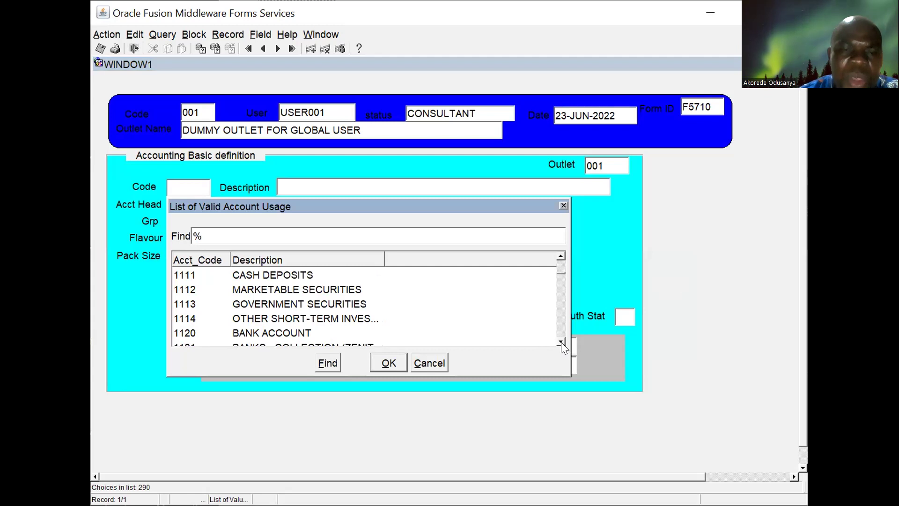
scroll(558, 342, down, 5)
scroll(558, 342, down, 10)
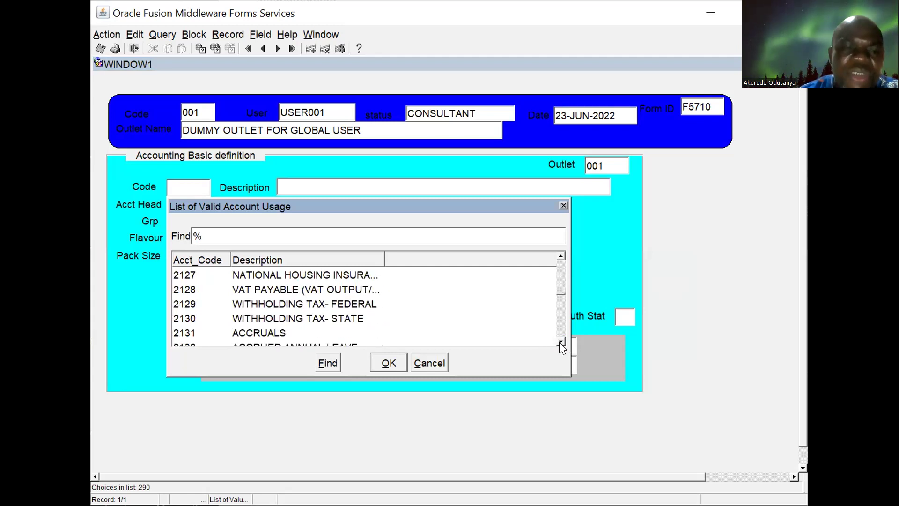
scroll(559, 342, down, 6)
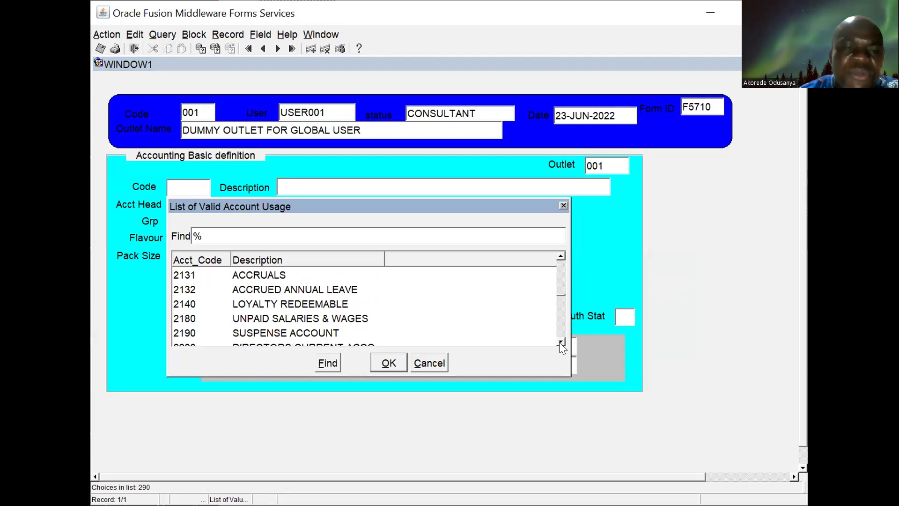
scroll(559, 342, down, 2)
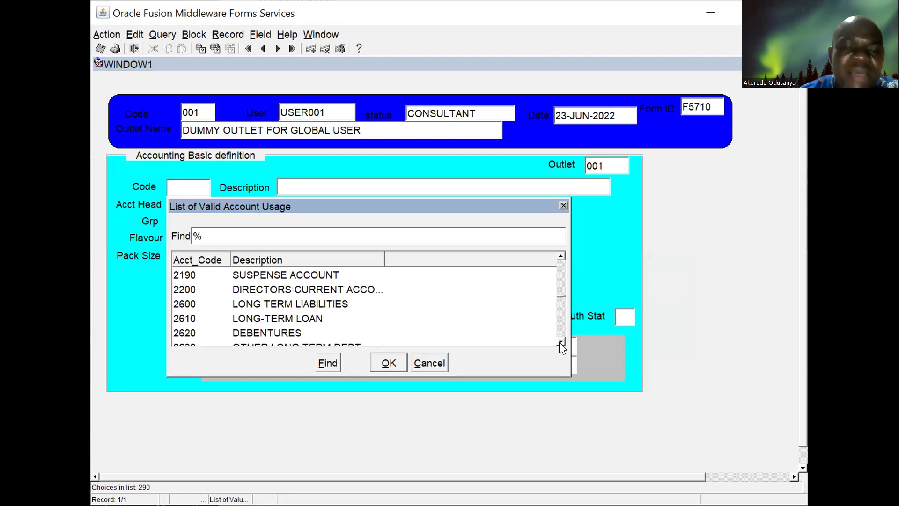
click(429, 364)
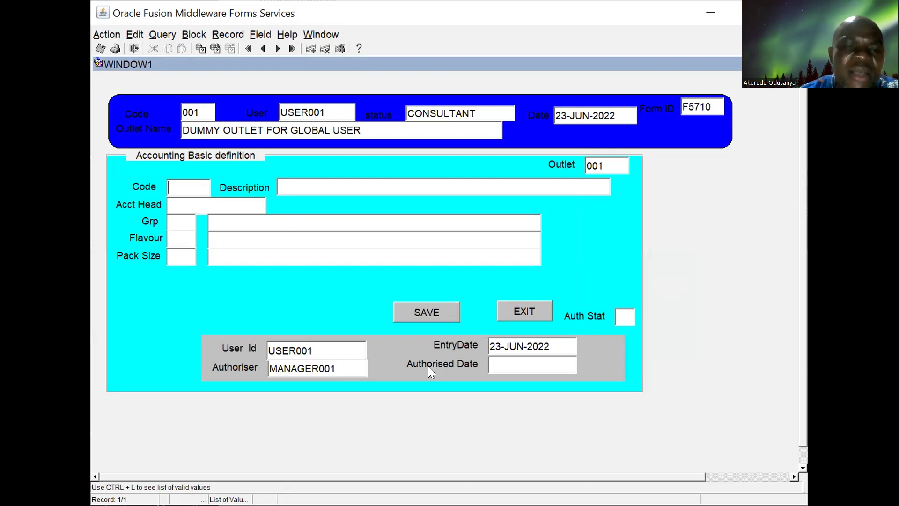
Pick Code 1000 NON-CURRENT ASSETS, look up Grp values, then exit Accounting Basic
key(ctrl+l)
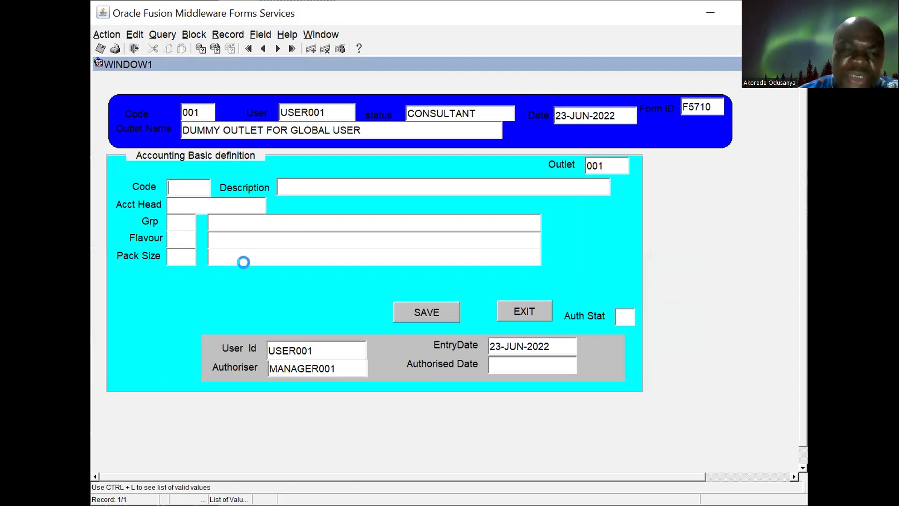
key(Return)
key(Tab)
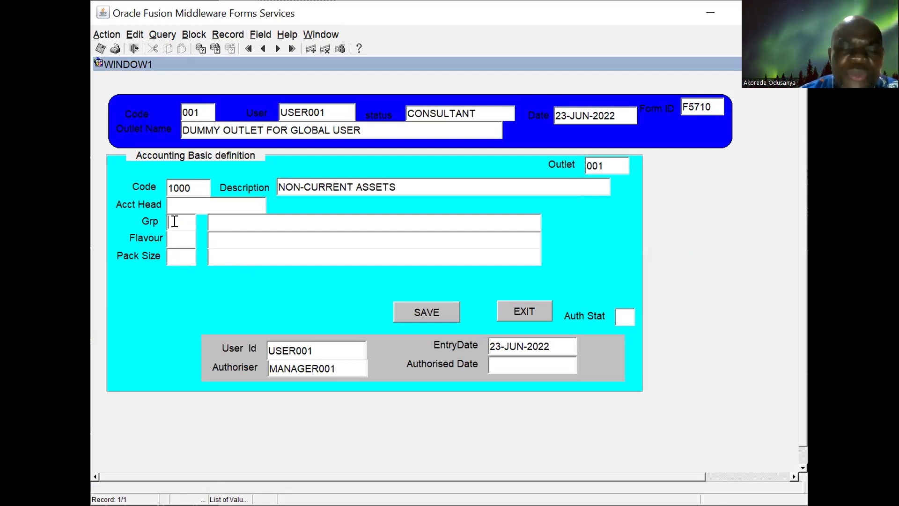
key(ctrl+l)
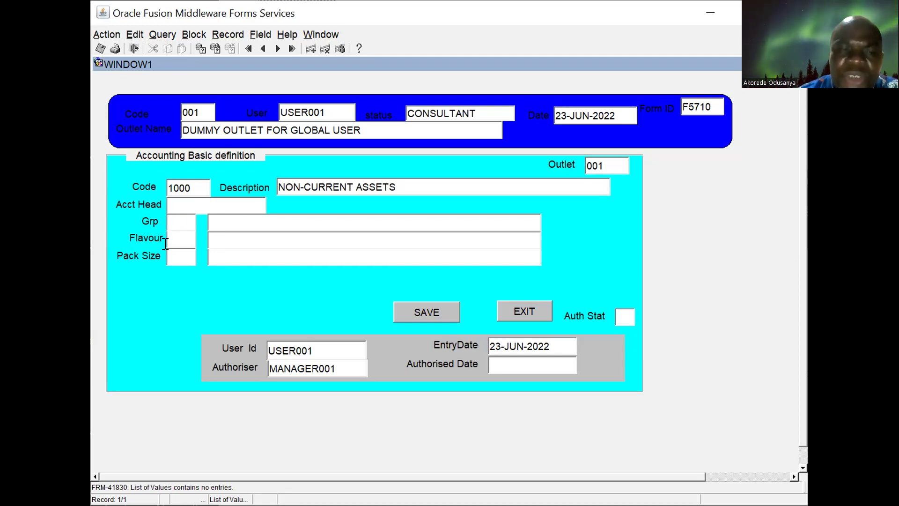
click(178, 256)
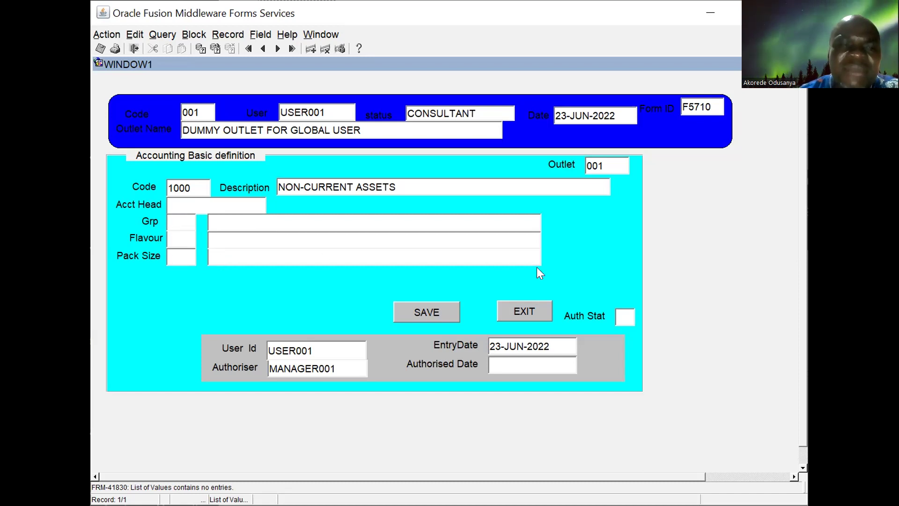
click(523, 310)
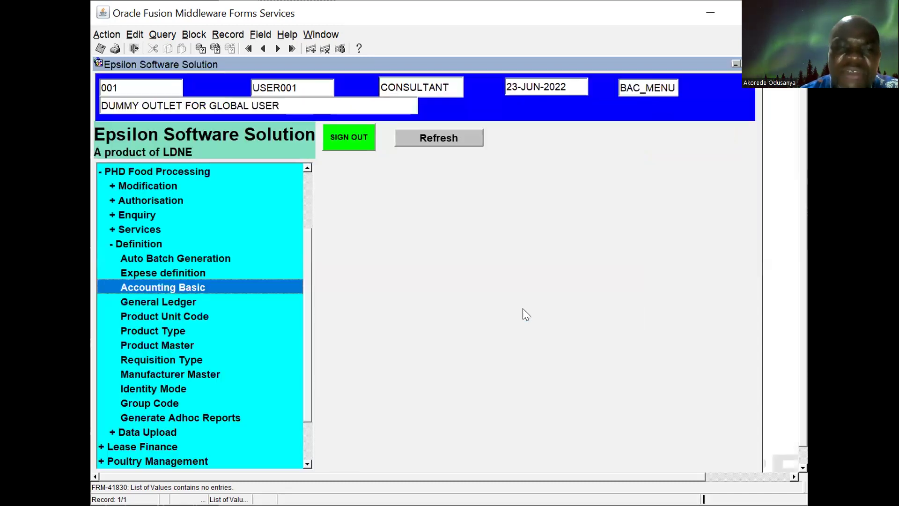
click(135, 274)
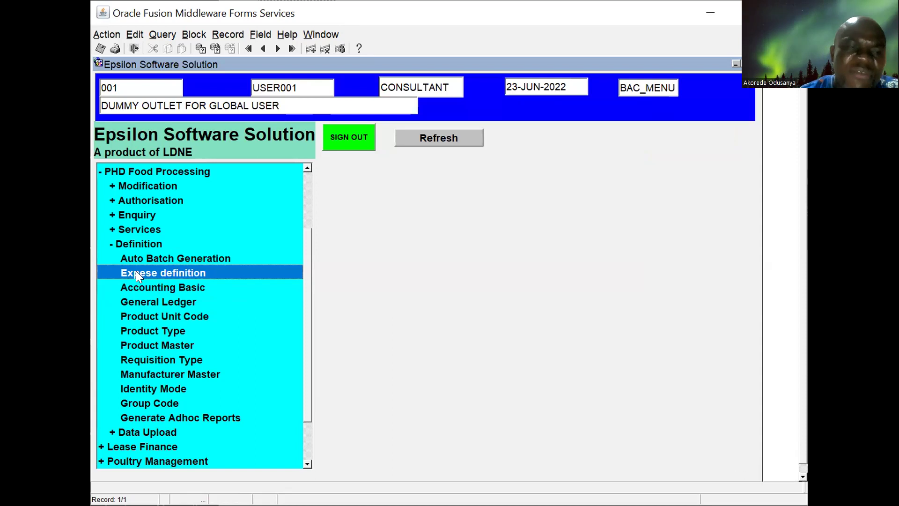
double_click(136, 272)
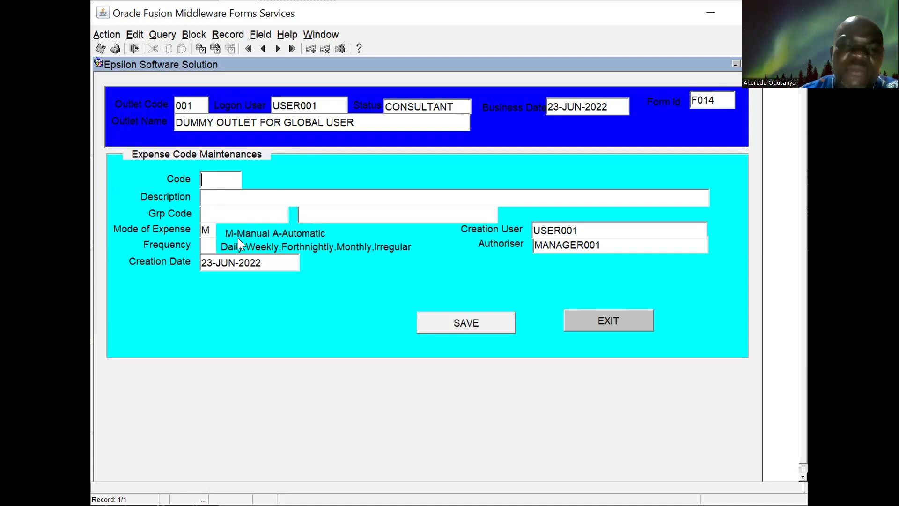
click(613, 319)
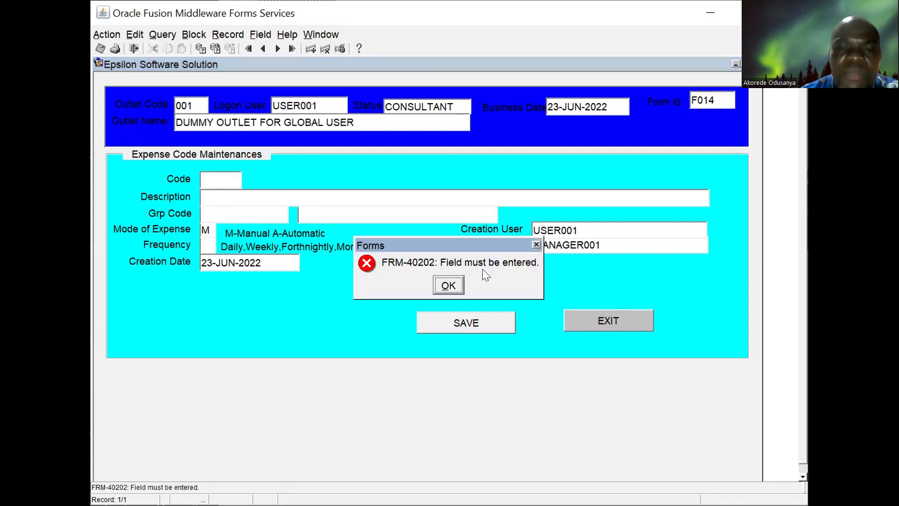
click(448, 285)
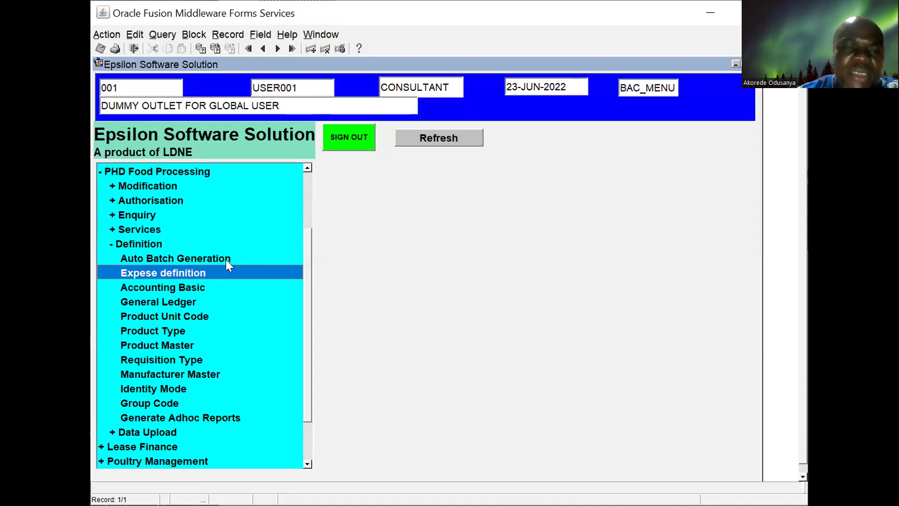
Open Auto Batch Generation, click into its Product field, then exit the form
double_click(170, 259)
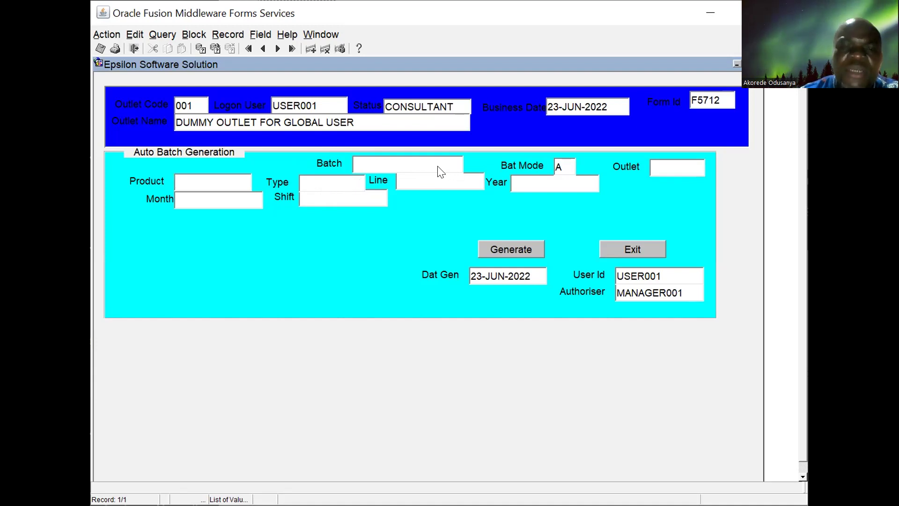
click(186, 190)
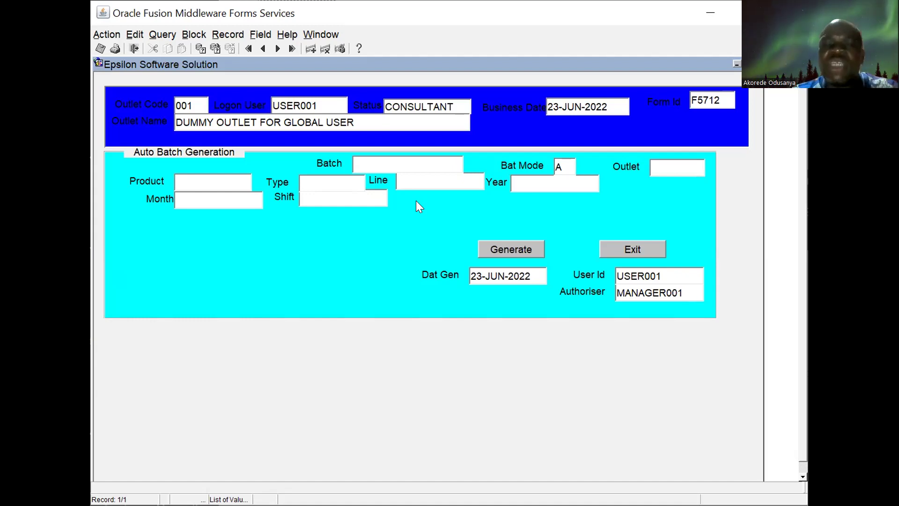
click(638, 244)
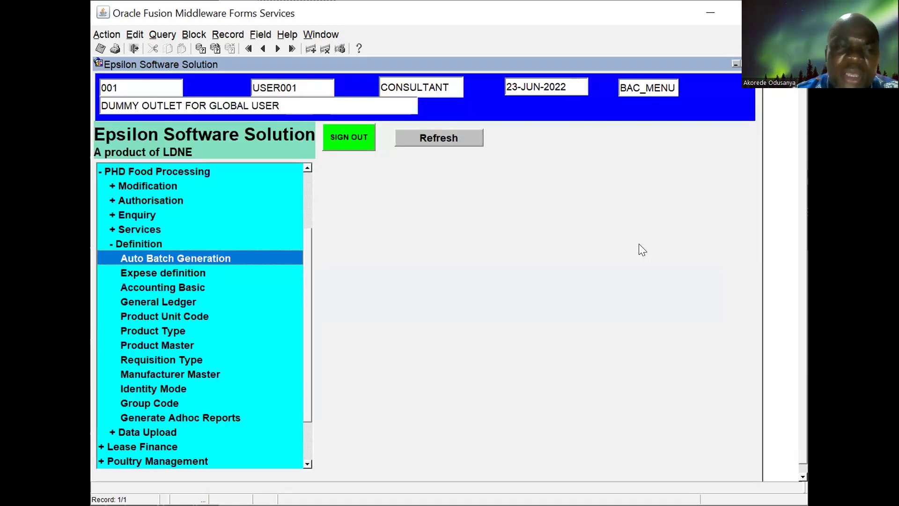
Collapse Definition, expand Services under PHD Food Processing, and open Raw Material Requisition
click(109, 243)
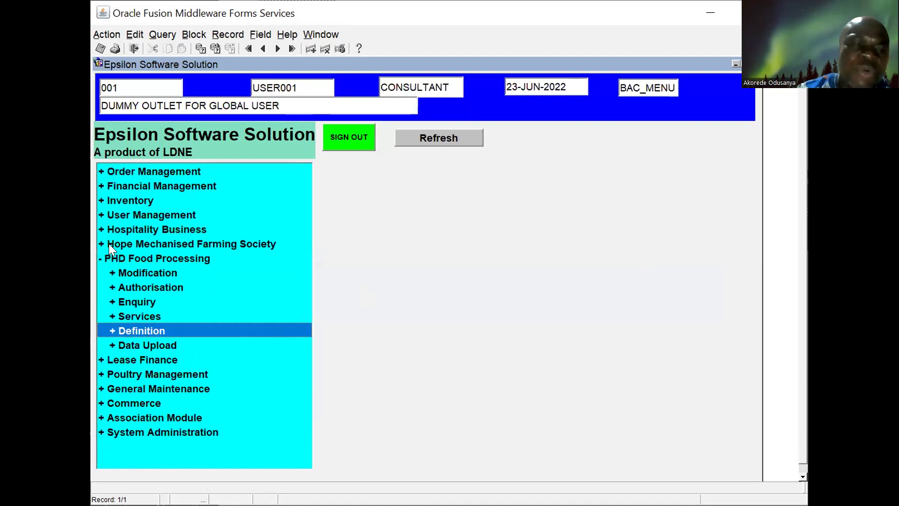
click(111, 315)
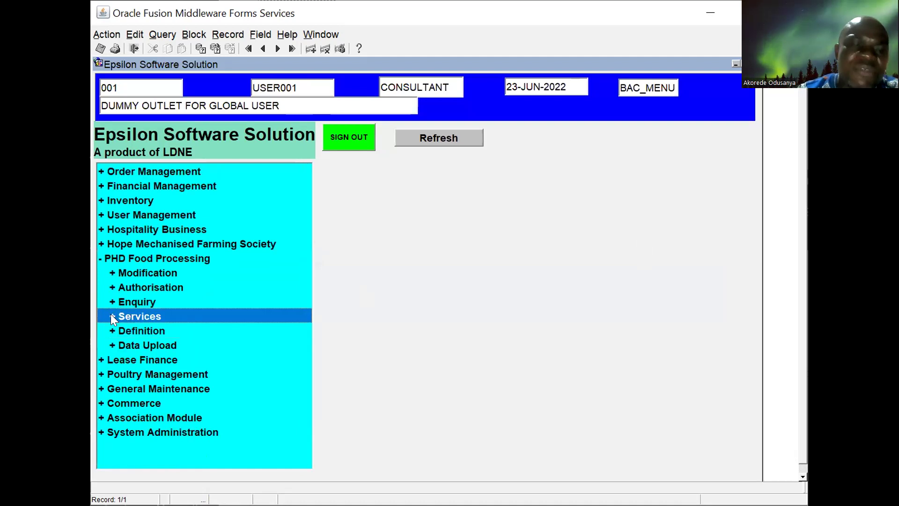
click(307, 465)
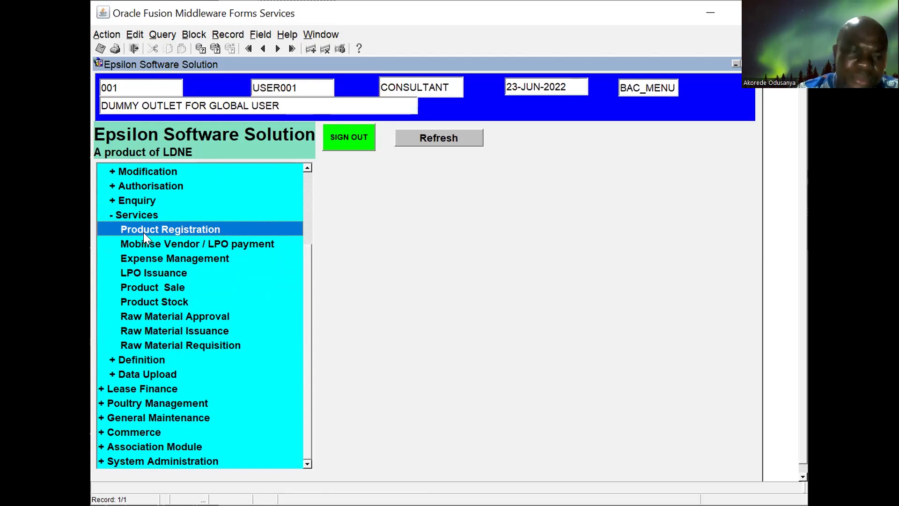
double_click(171, 345)
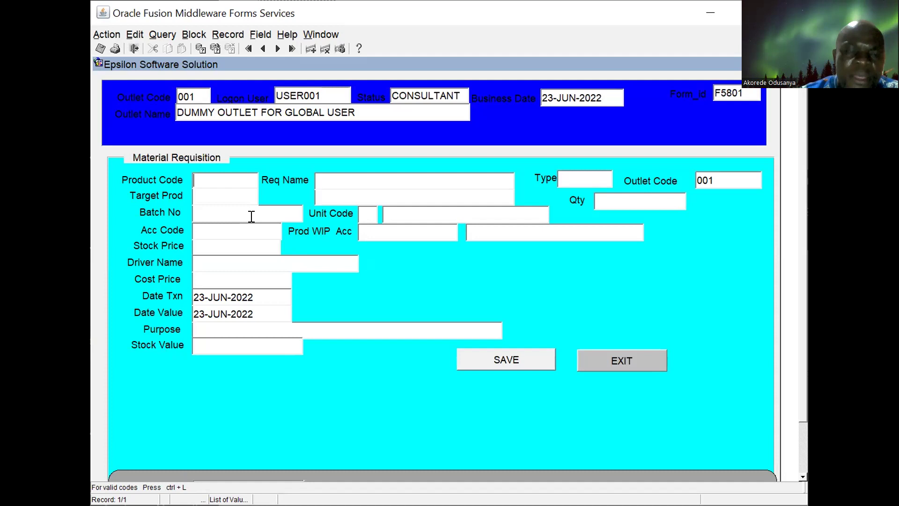
List the 94 valid raw material products for the Product Code field
key(ctrl+l)
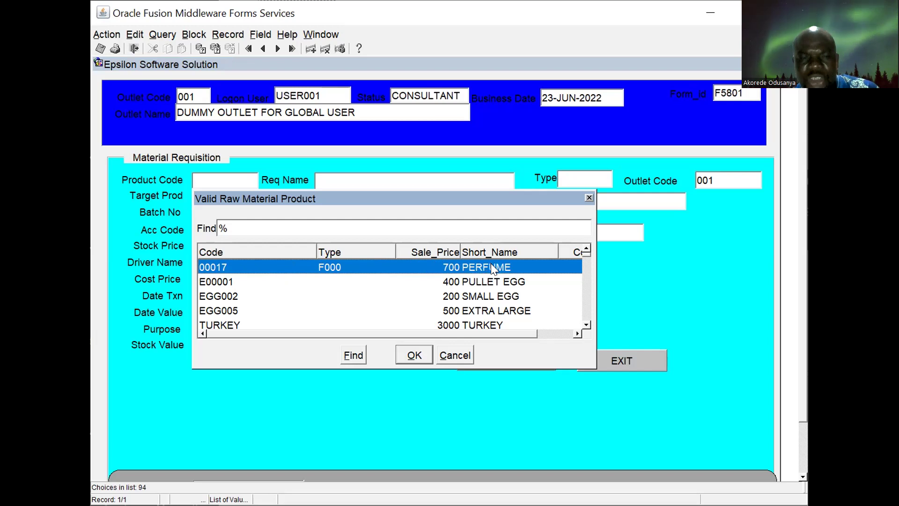
Pick CELLOTAPE from the valid raw material product list as the product code
drag(450, 329, 507, 329)
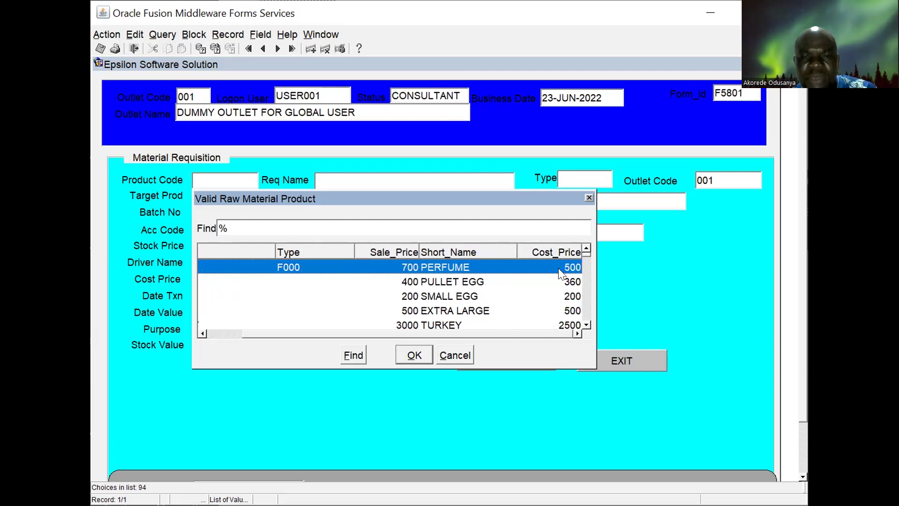
drag(518, 332, 439, 341)
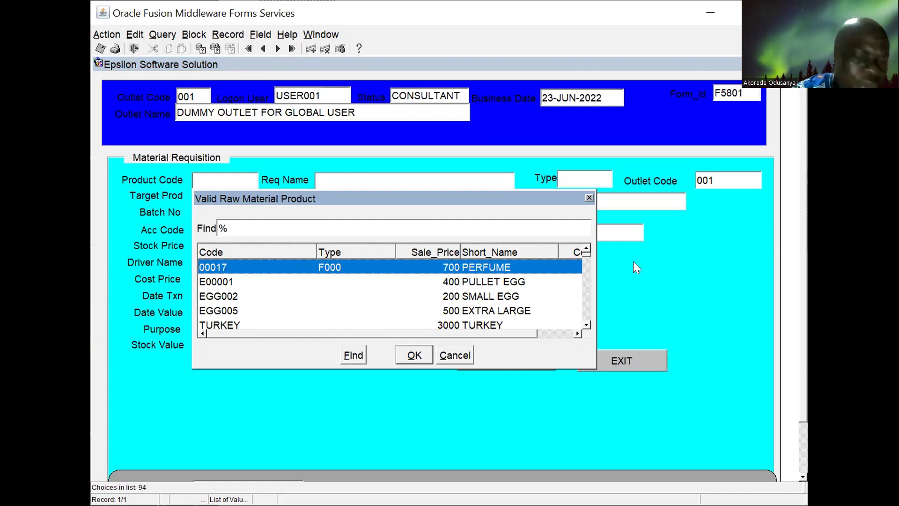
click(586, 325)
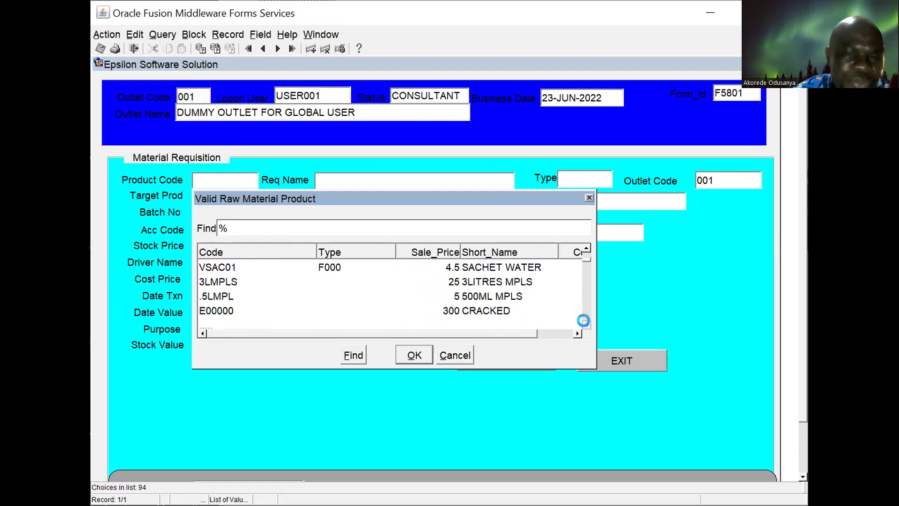
click(583, 248)
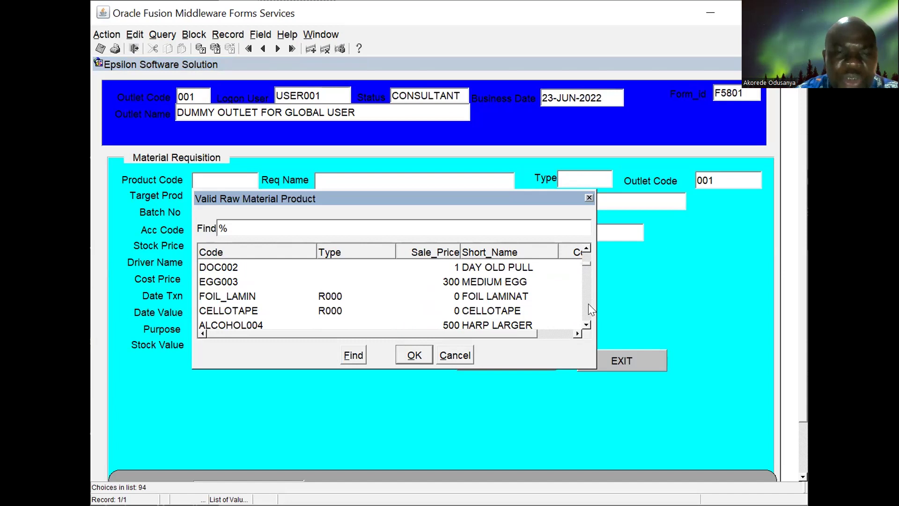
click(587, 325)
click(586, 324)
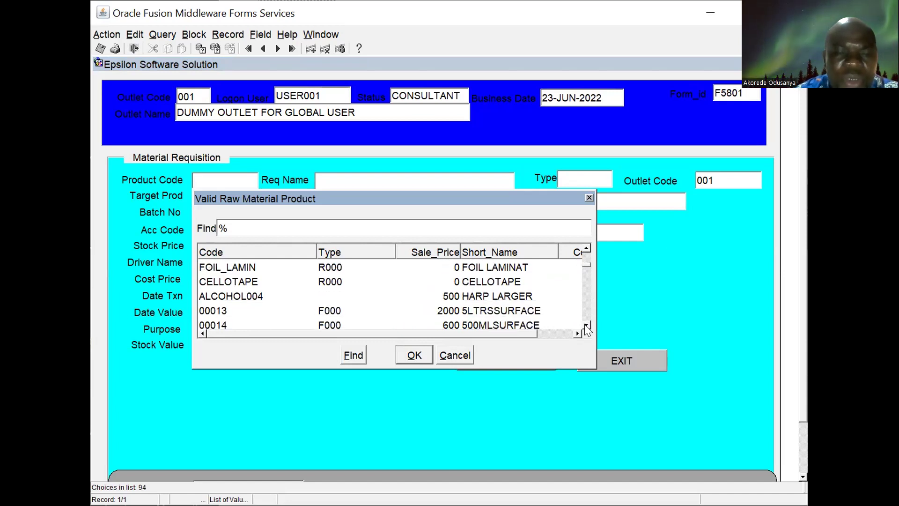
click(238, 280)
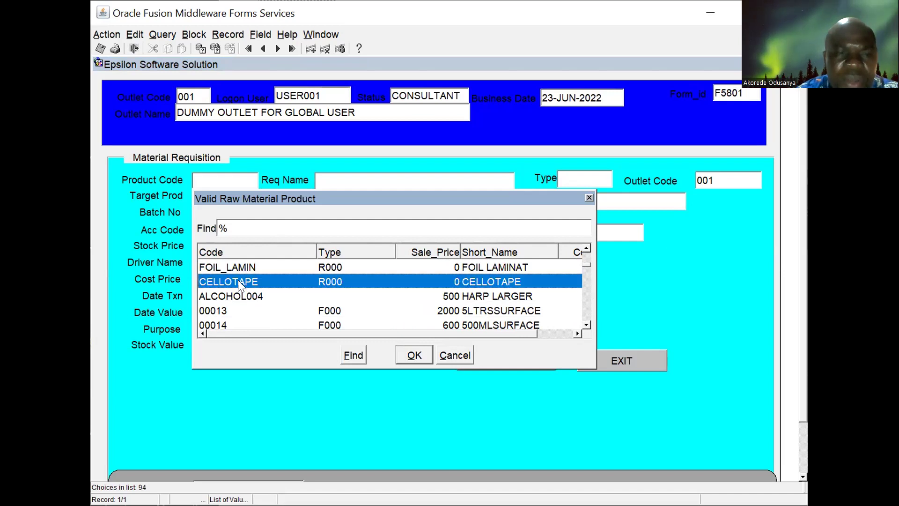
click(414, 355)
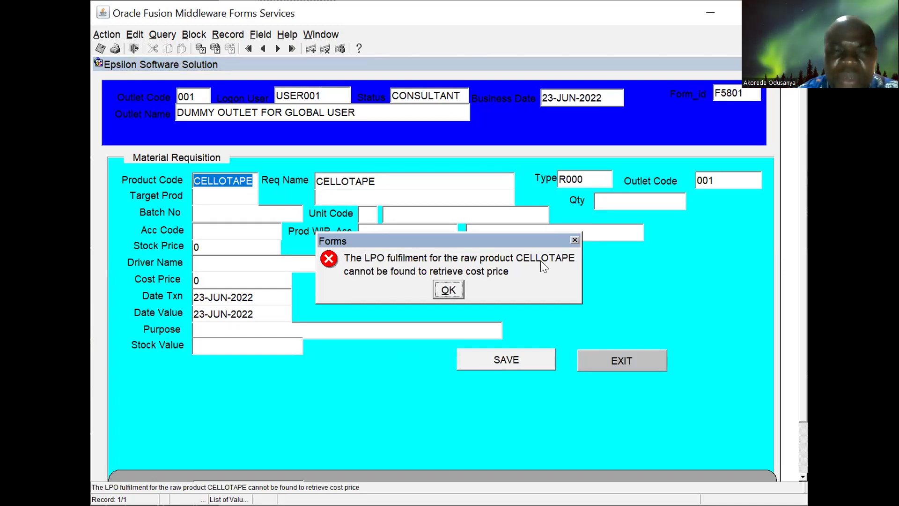
Dismiss the missing LPO fulfilment error and close the Material Requisition form
click(448, 290)
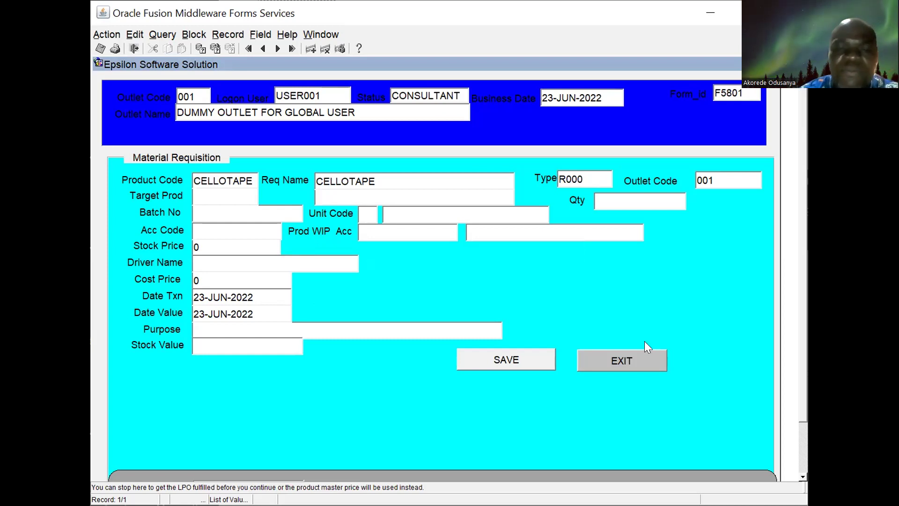
click(628, 360)
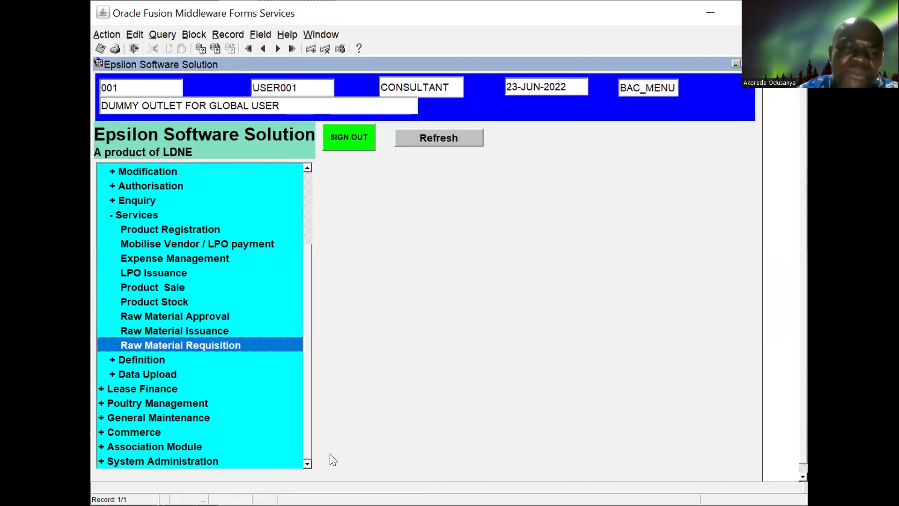
Open the LPO Issuance form from the Services menu
double_click(137, 273)
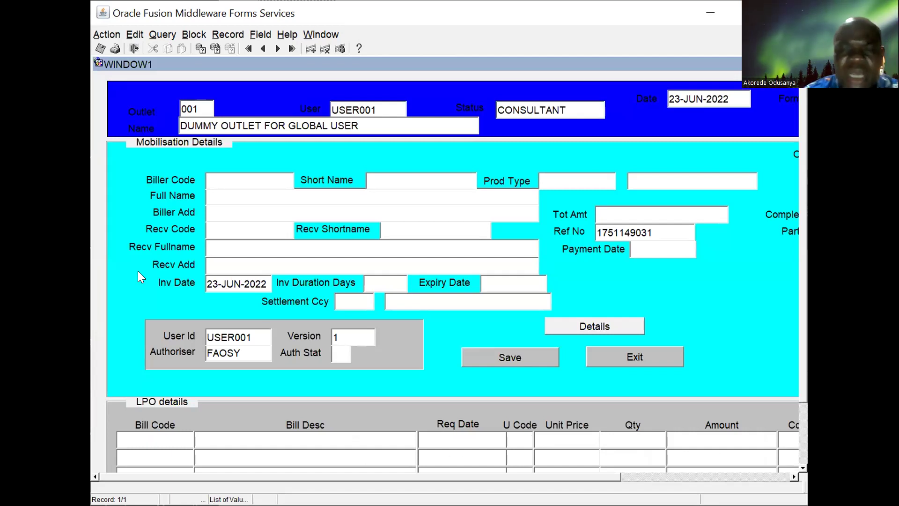
Choose vendor LDCSL (Latty Digitals) as the biller code, filling its name and address
drag(802, 218, 801, 189)
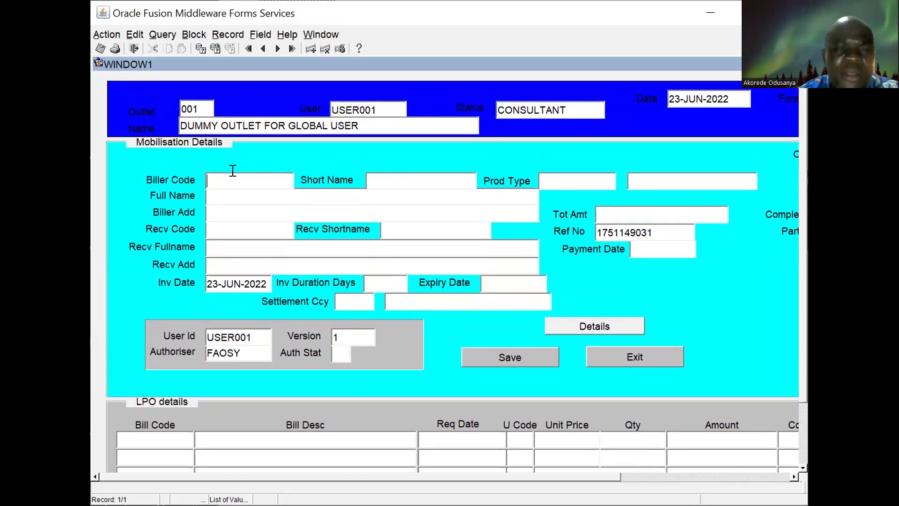
double_click(214, 177)
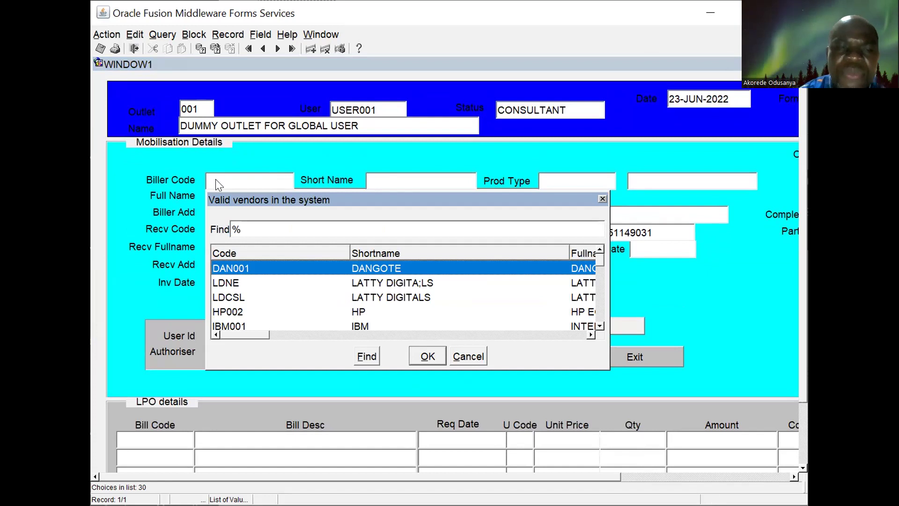
key(Down)
key(Down)
key(Down)
key(Down)
key(Down)
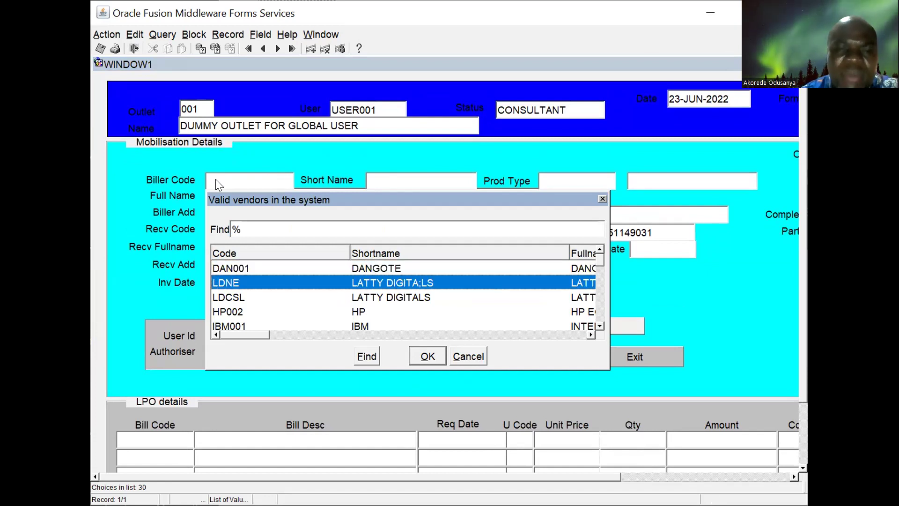
key(Down)
key(Down)
key(Down)
key(Down)
key(Down)
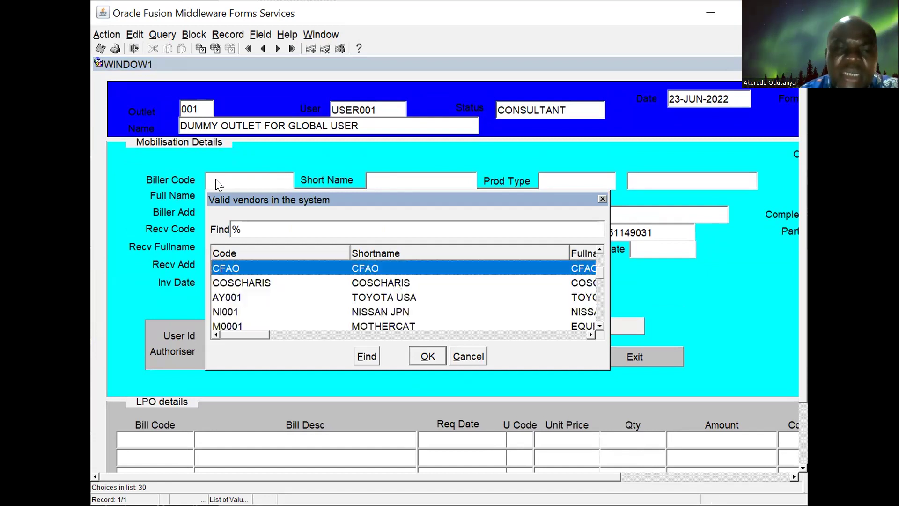
key(Down)
key(Up)
key(Up)
key(Up)
key(Up)
key(Up)
key(Up)
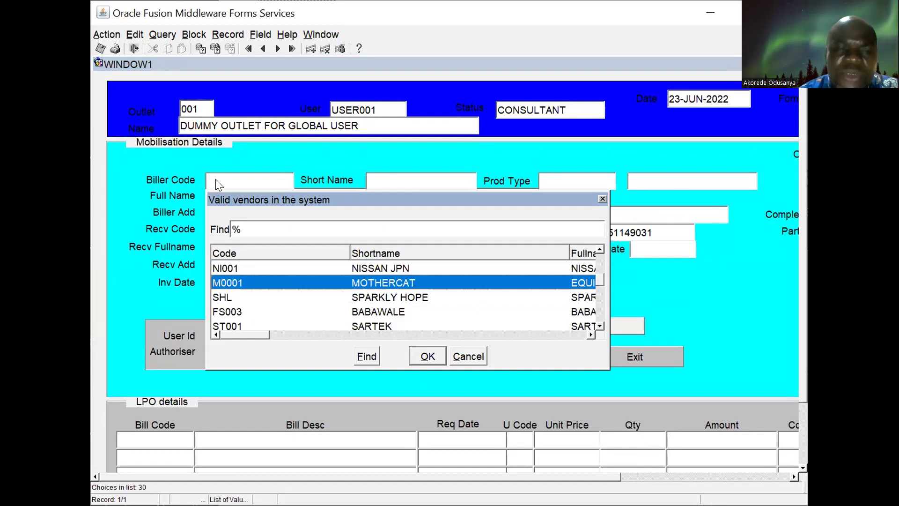
key(Up)
key(Up)
key(Up)
key(Up)
key(Up)
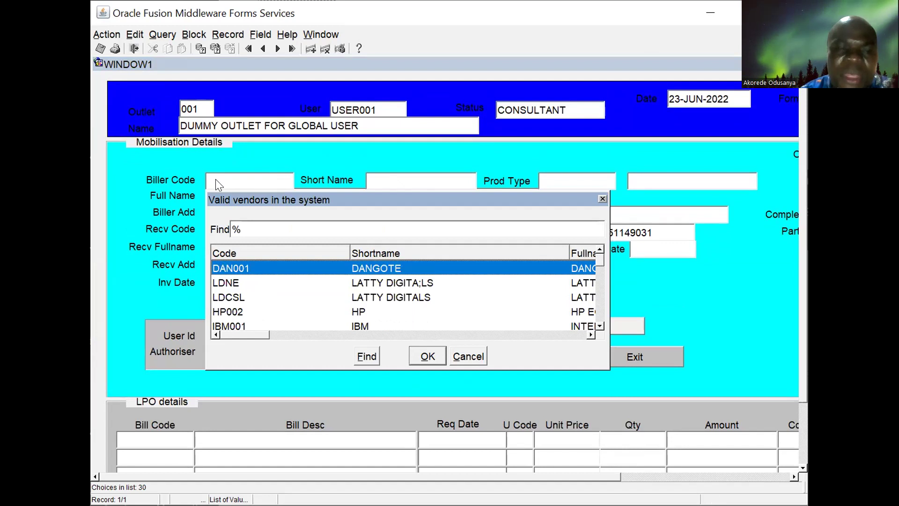
key(Down)
key(Down)
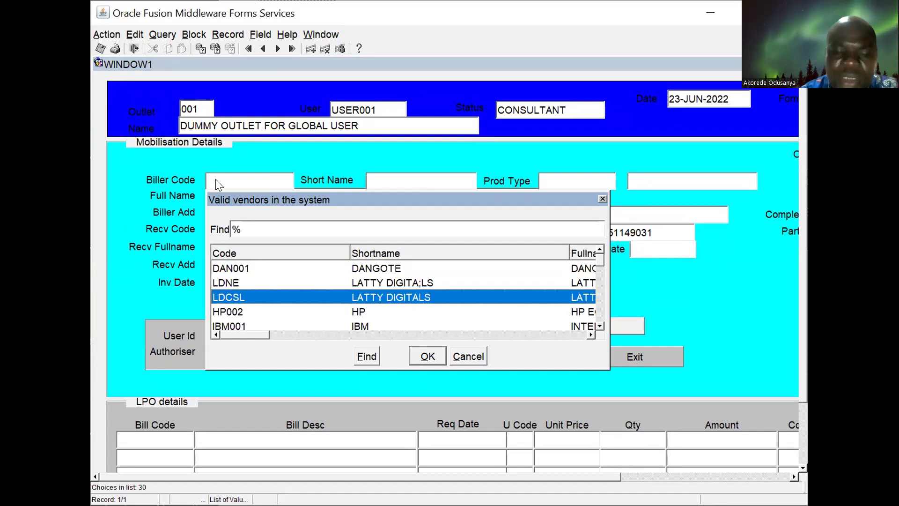
key(Return)
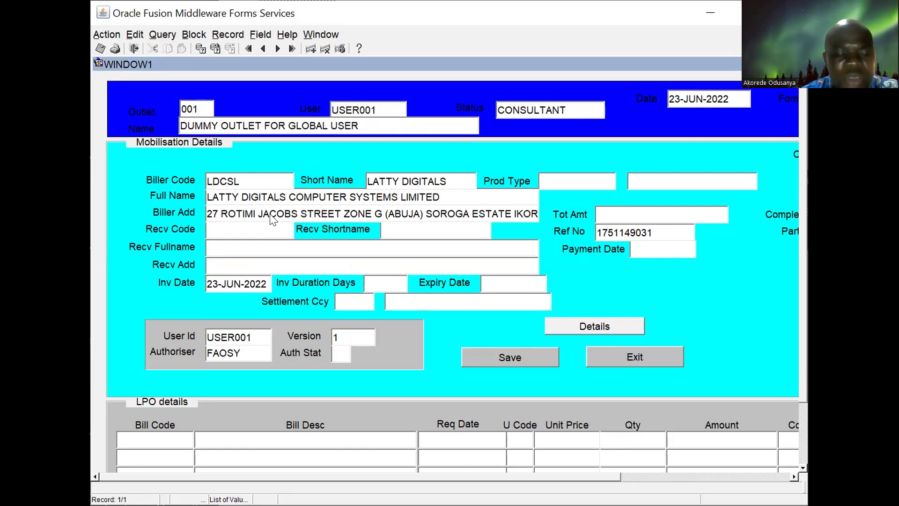
key(ctrl+l)
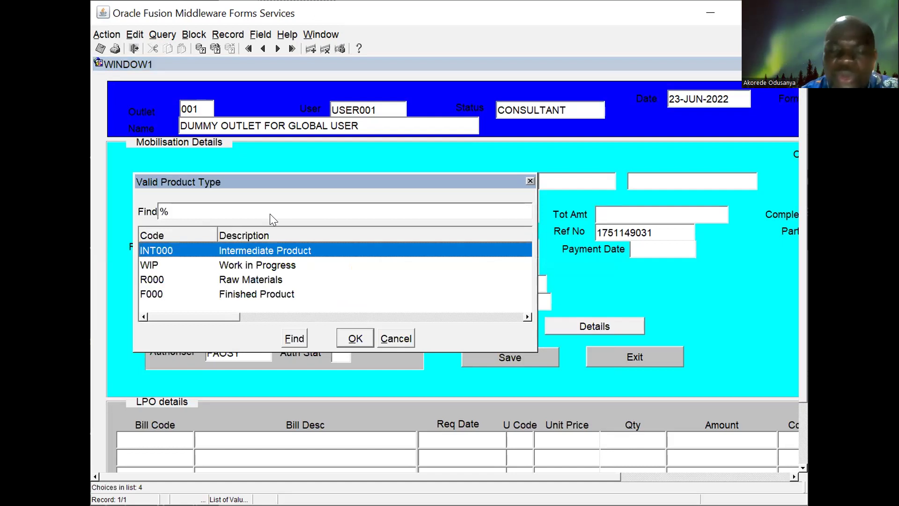
key(Down)
key(Down)
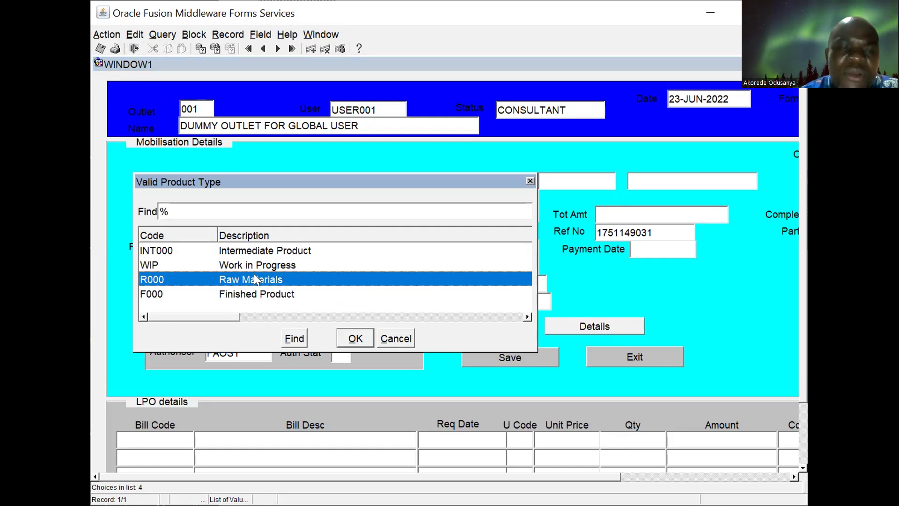
click(354, 333)
key(Tab)
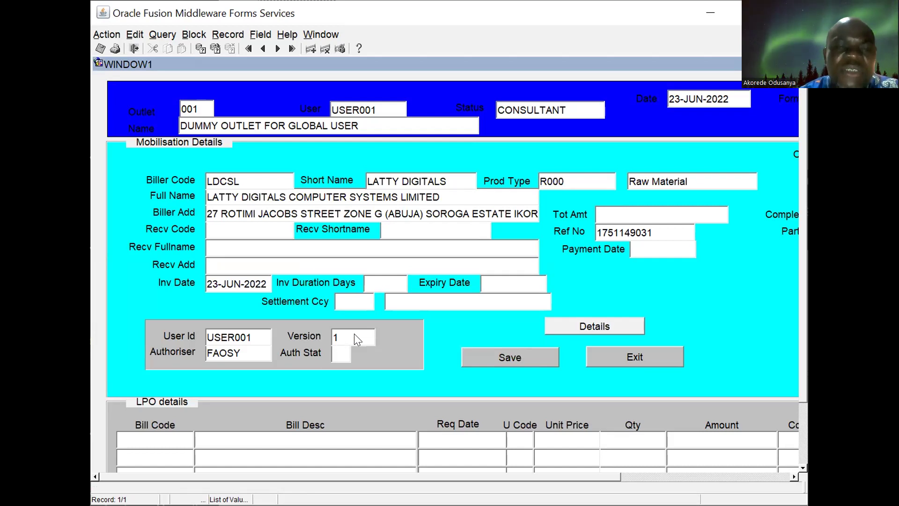
Search the supplier list for pHD and set PHD FOODS as the receiver
key(ctrl+l)
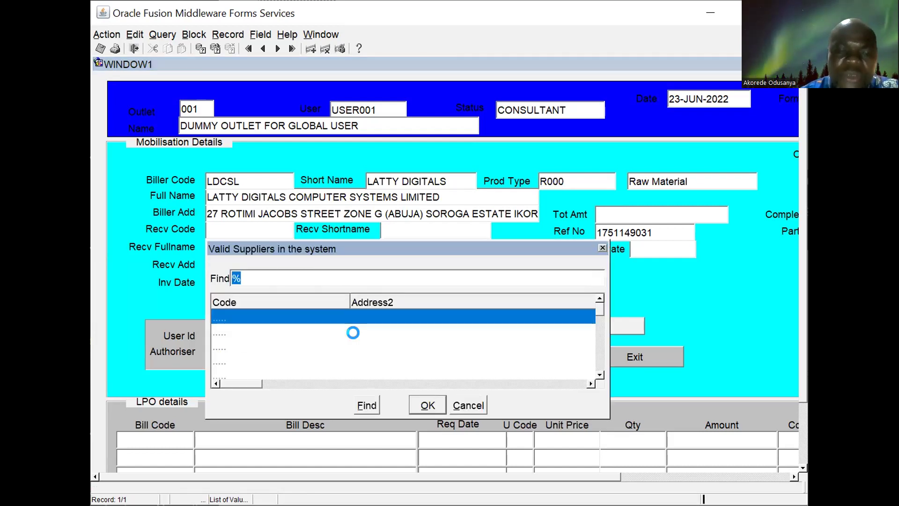
key(Down)
key(Down)
key(Down)
key(Down)
key(Down)
key(Down)
key(Down)
key(Down)
key(Down)
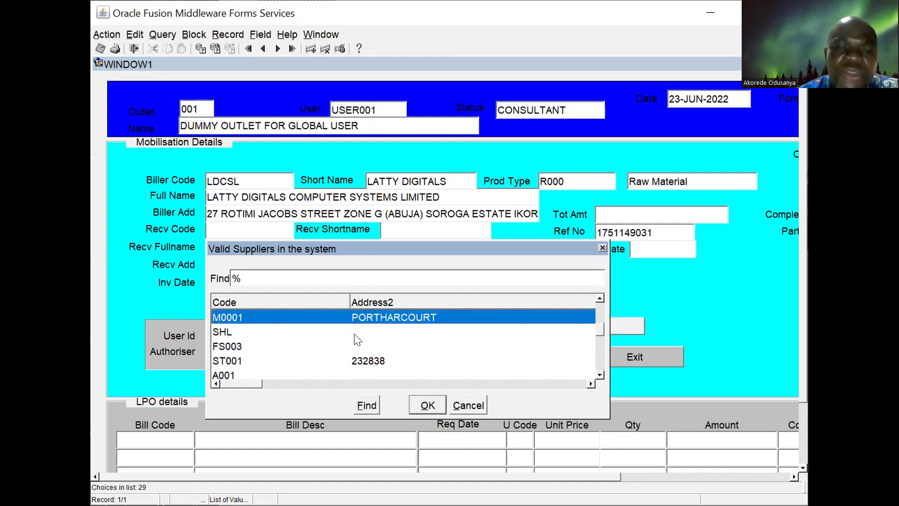
key(Down)
key(Down)
key(Down)
key(Down)
key(Down)
key(Down)
key(Down)
key(Down)
key(Down)
key(Down)
key(Down)
key(Down)
key(Down)
key(Down)
key(Down)
key(Down)
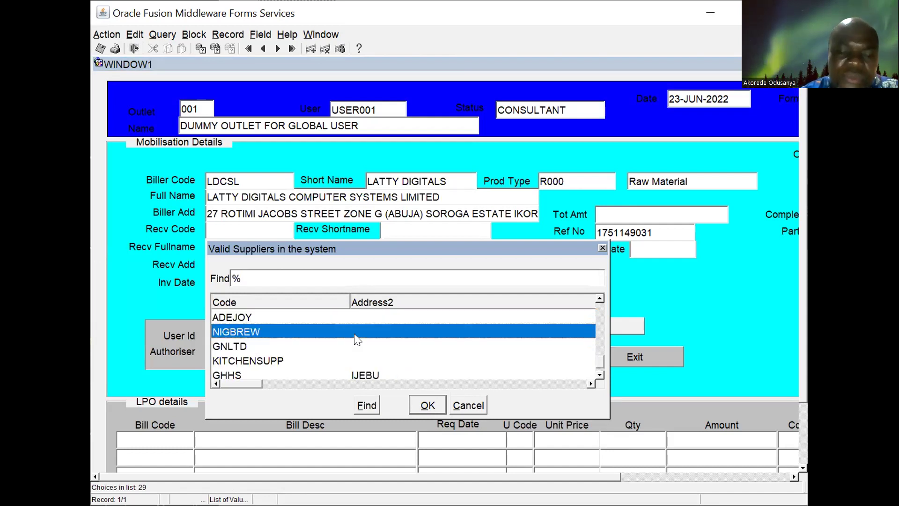
text(pHD)
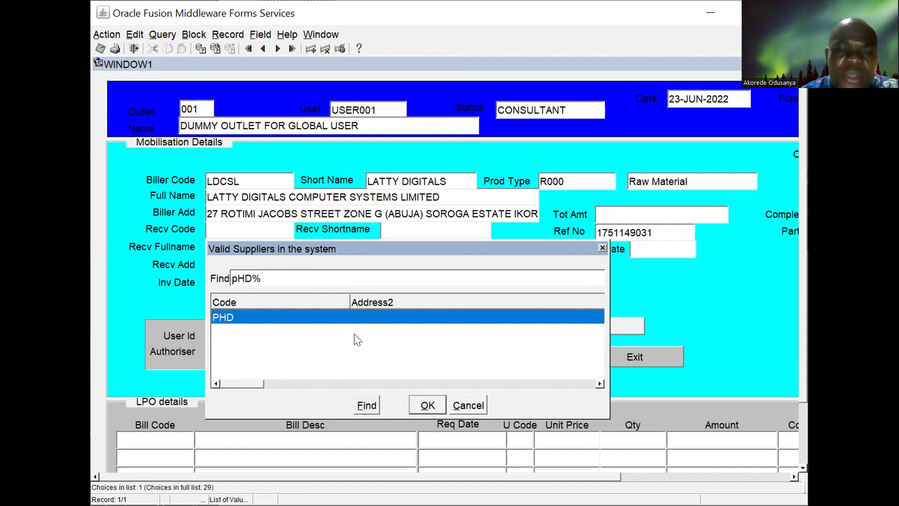
click(426, 399)
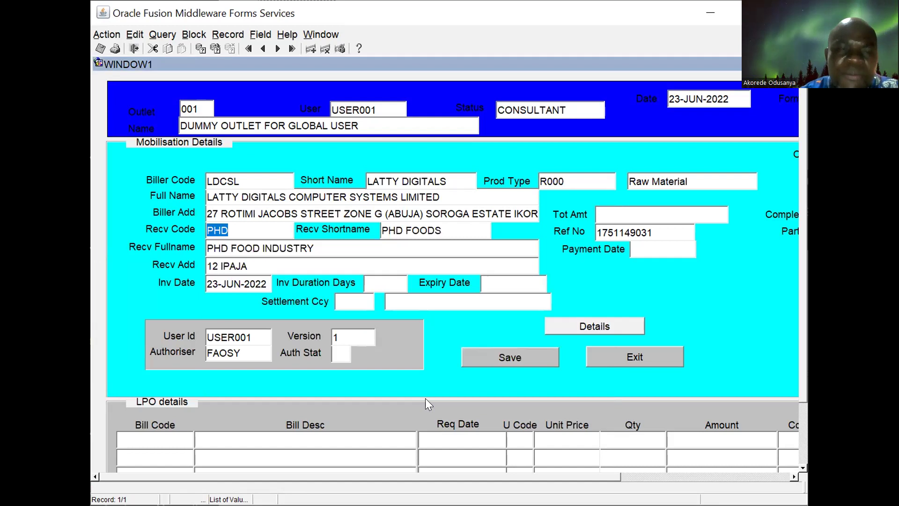
key(Tab)
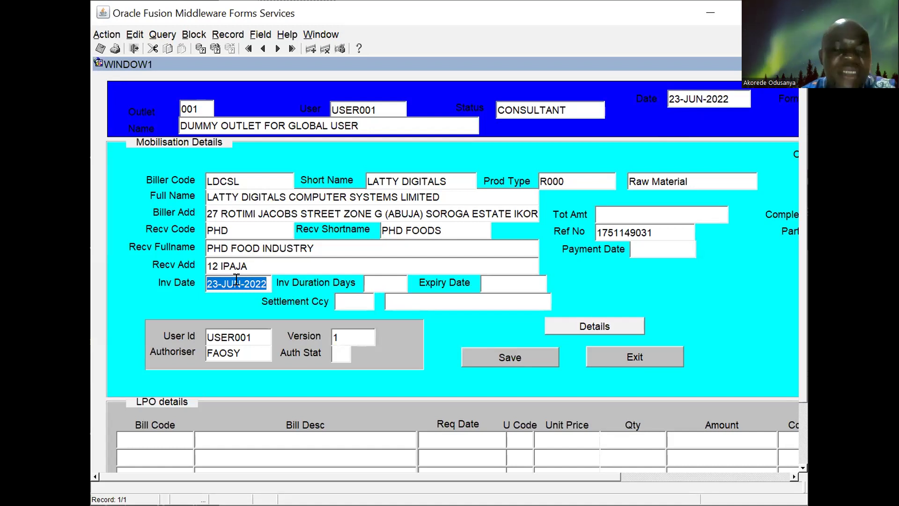
Enter a 30-day invoice duration so the expiry becomes 23-JUL-2022
key(Tab)
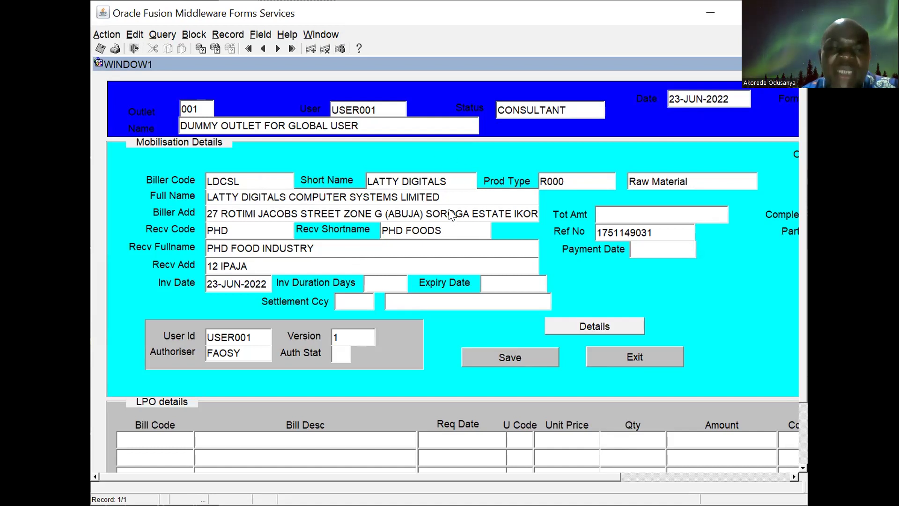
text(30)
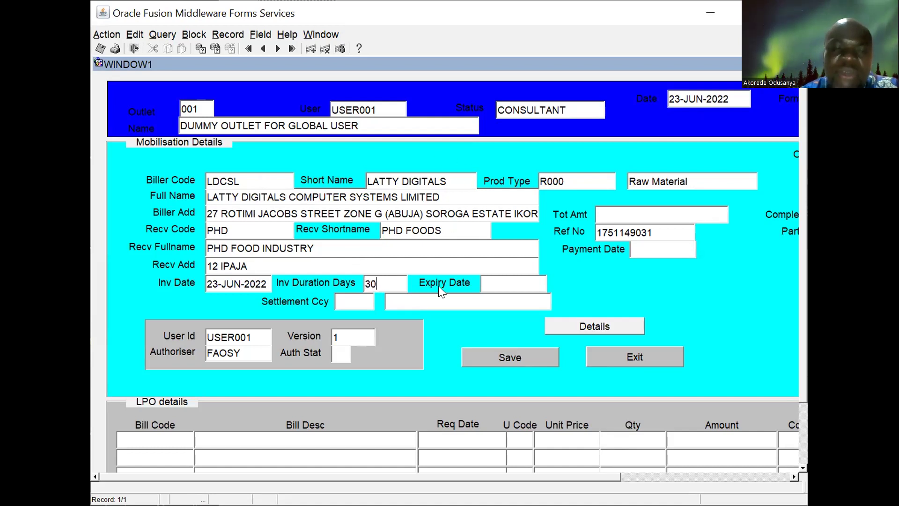
key(Tab)
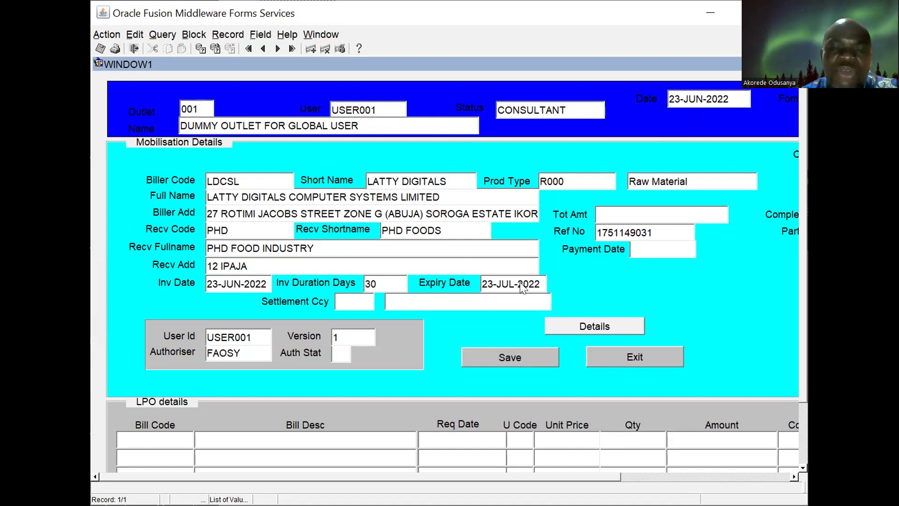
Set the settlement currency to NGN Nigerian Naira
click(341, 303)
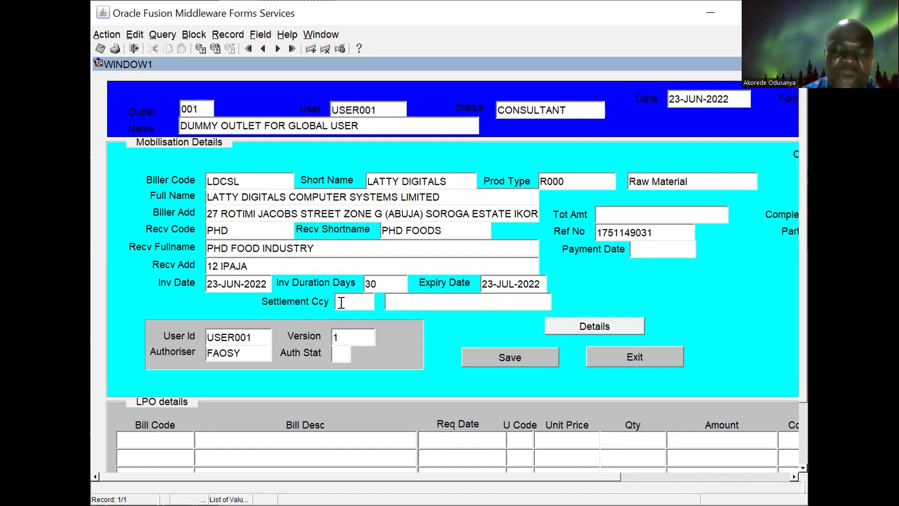
double_click(342, 302)
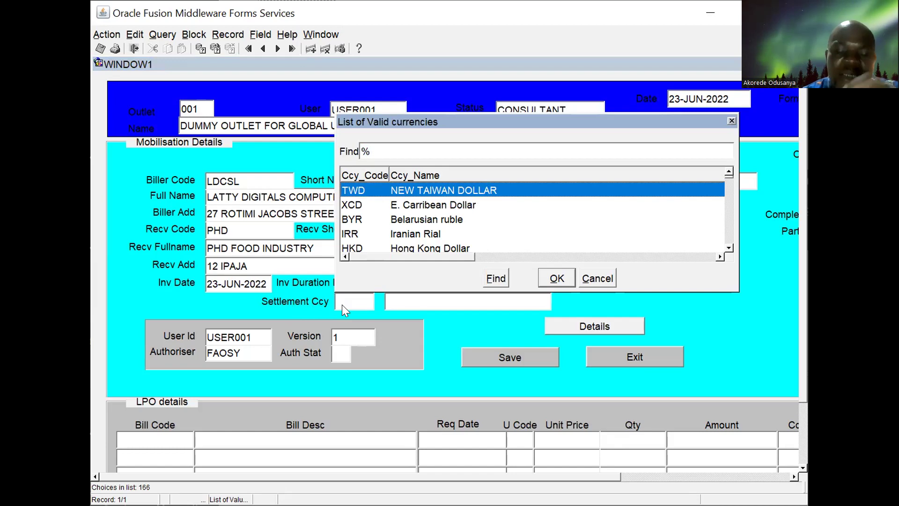
text(ngN)
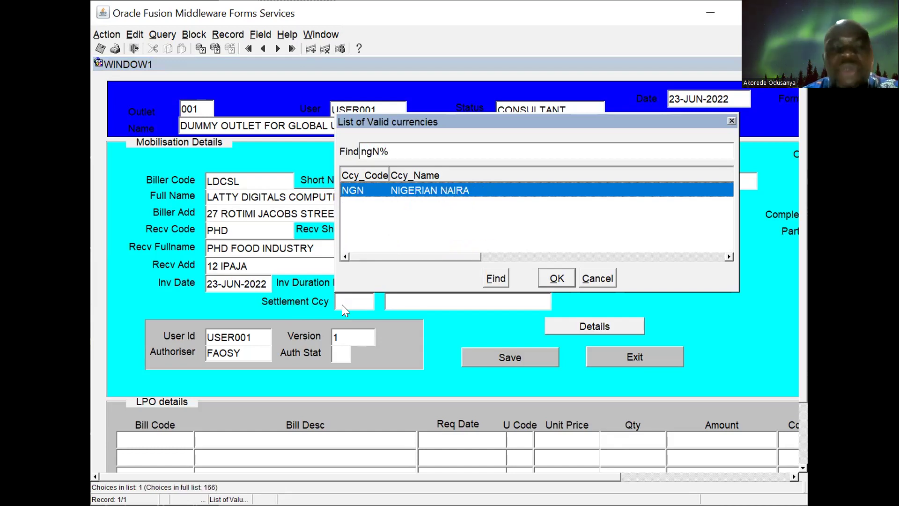
click(557, 278)
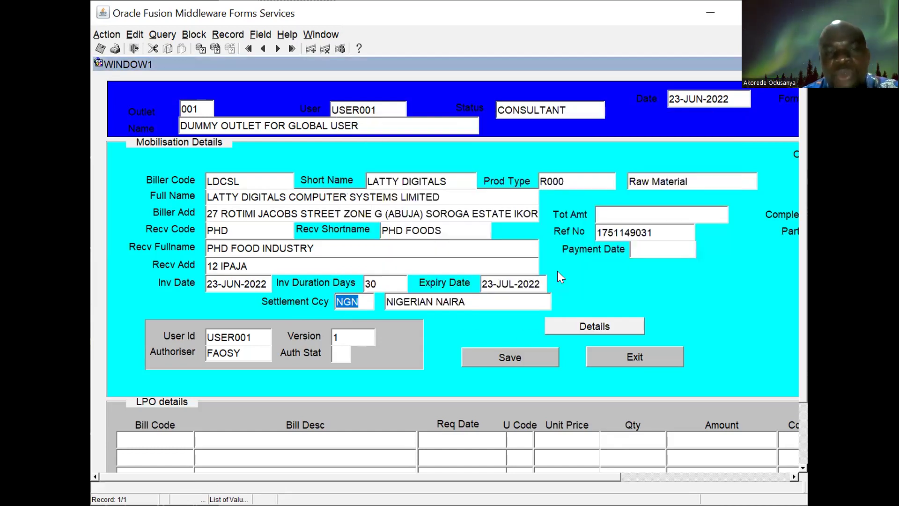
key(Tab)
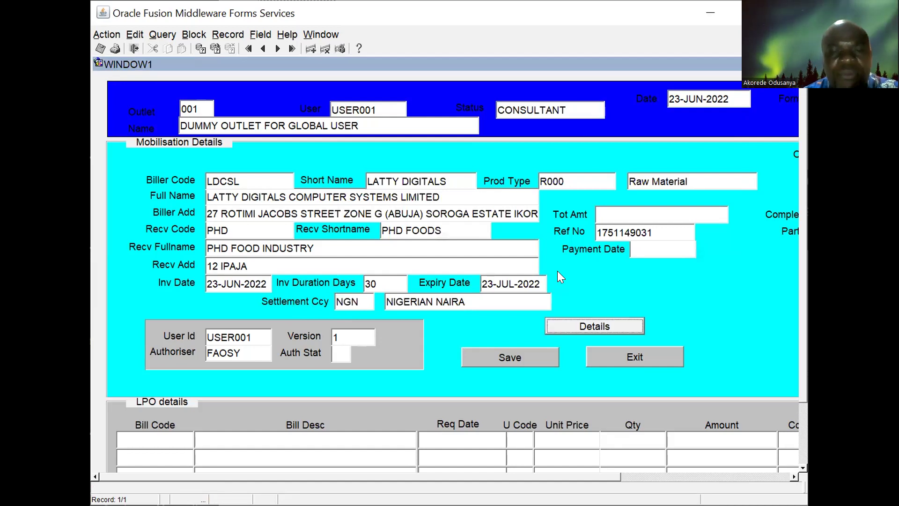
Put product RAW004 raw groundnuts on the first LPO bill line
click(592, 326)
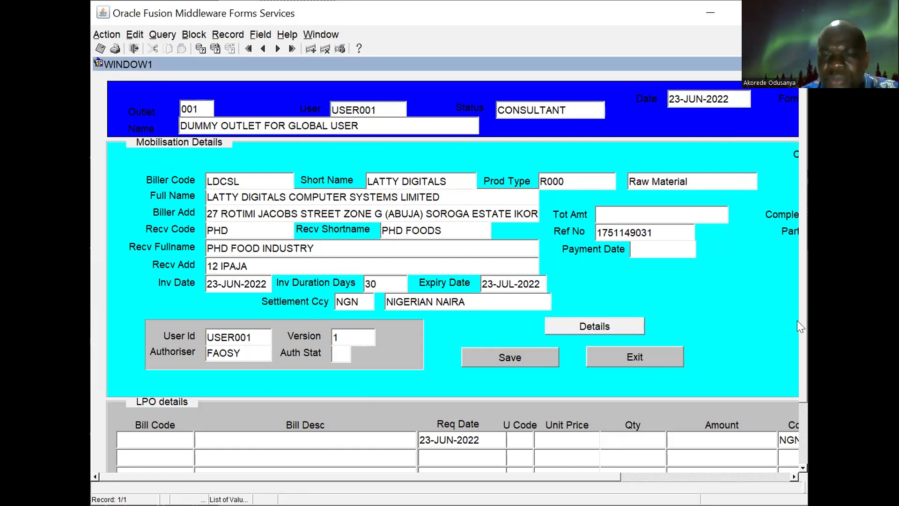
scroll(800, 321, down, 2)
scroll(799, 376, down, 2)
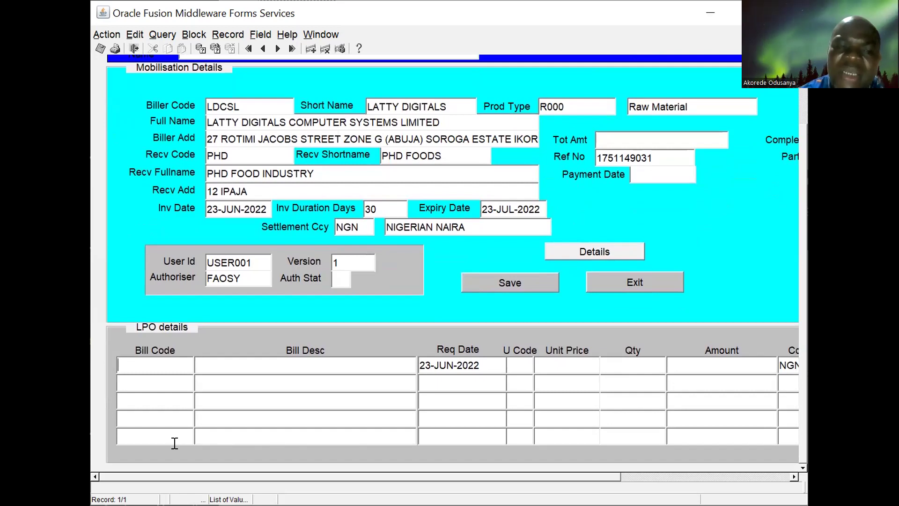
double_click(157, 361)
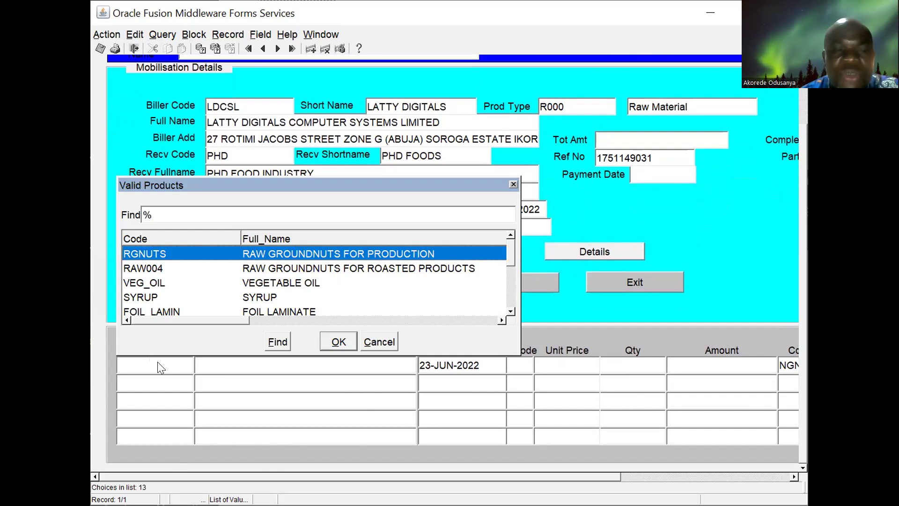
key(Down)
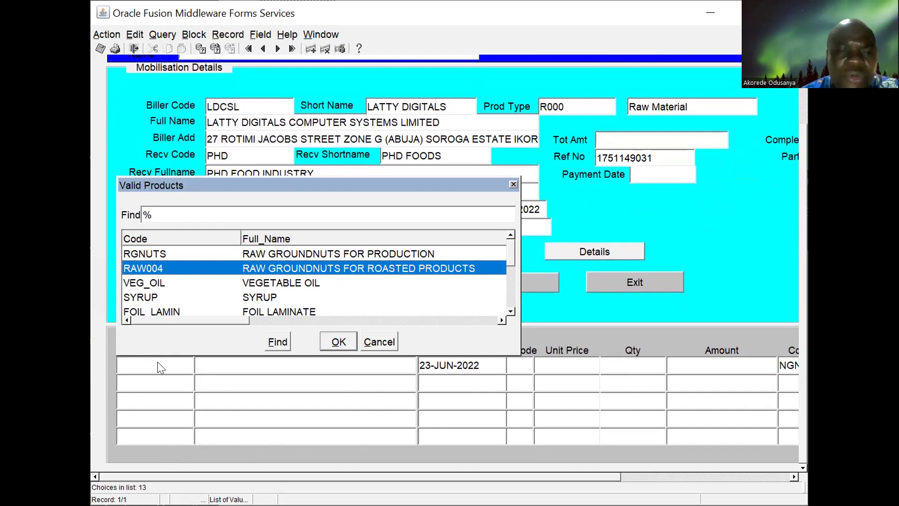
key(Return)
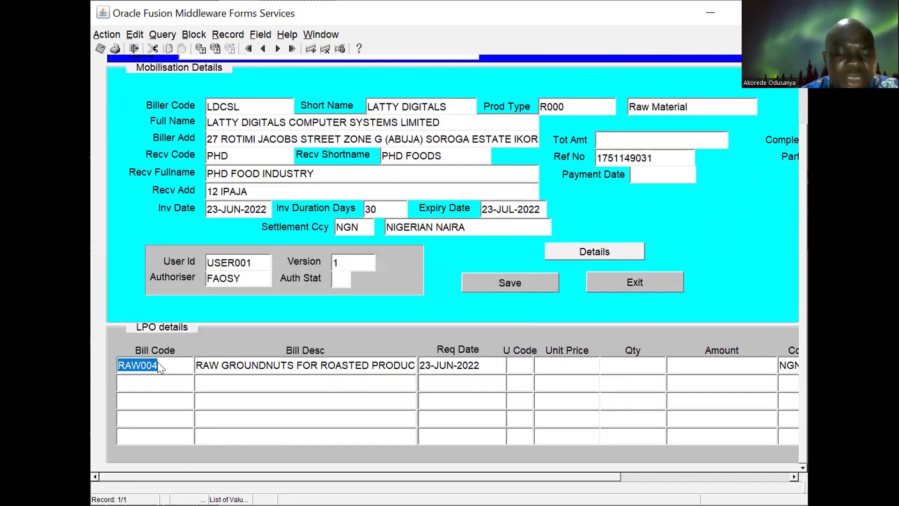
Set the groundnuts line's unit code to KILOGRAM
key(Tab)
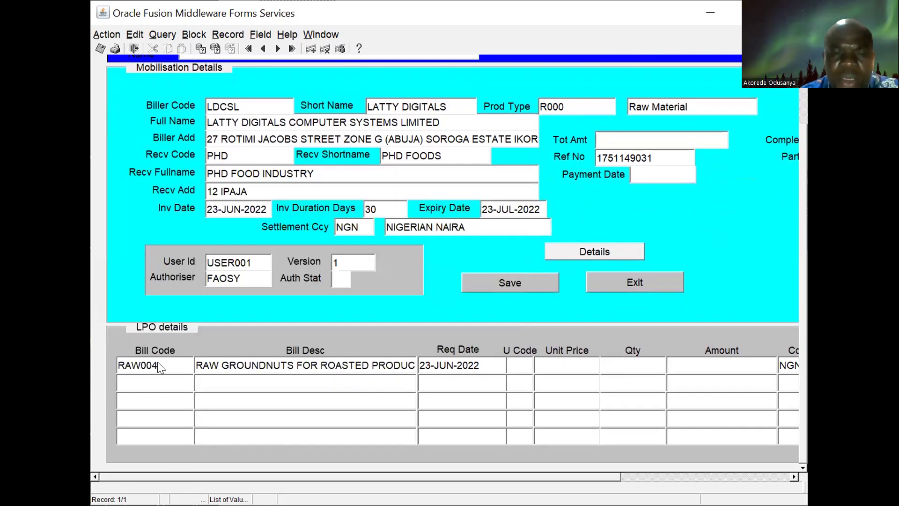
key(ctrl+l)
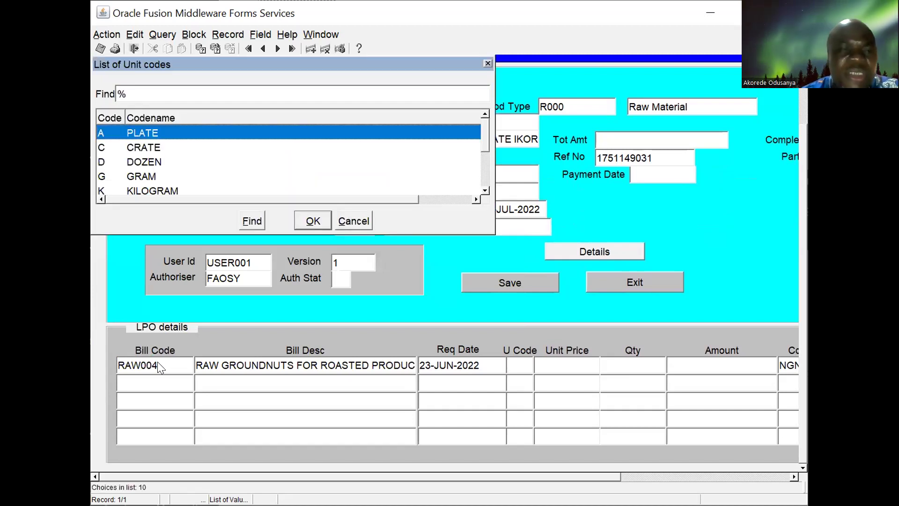
key(Down)
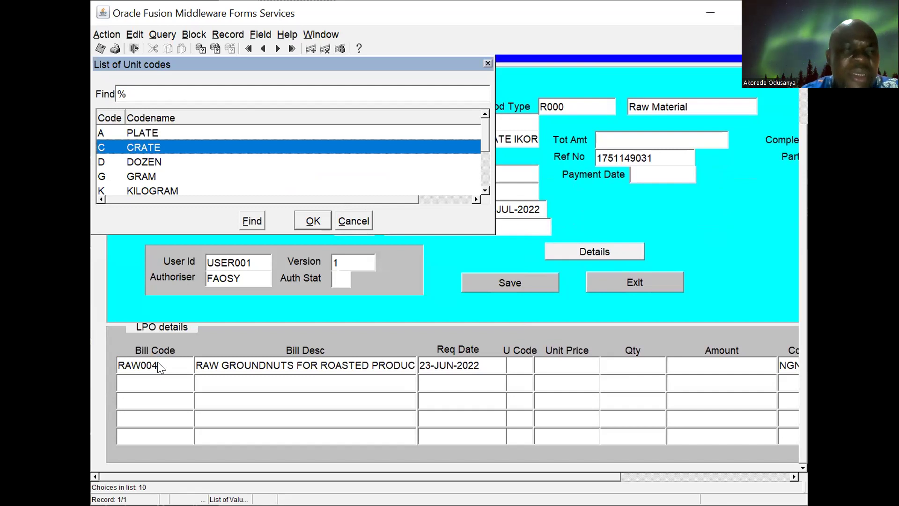
key(Down)
key(Down)
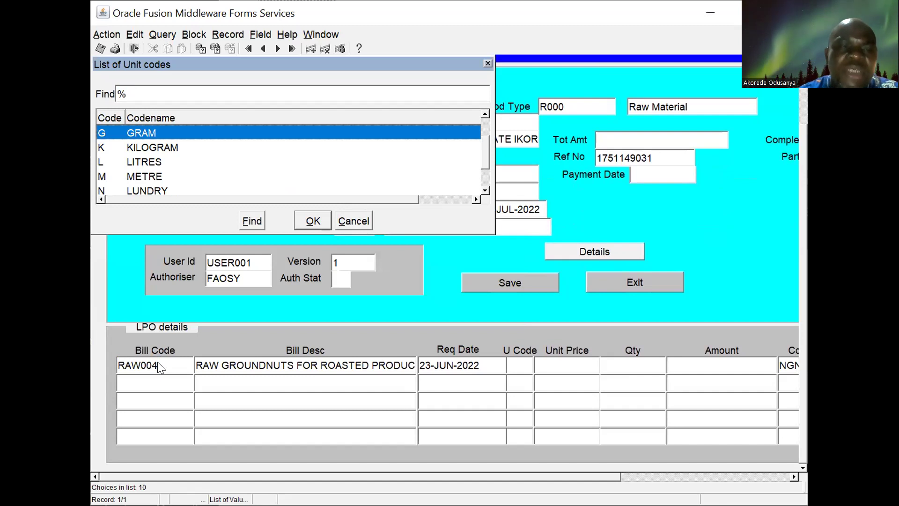
key(Down)
key(Down)
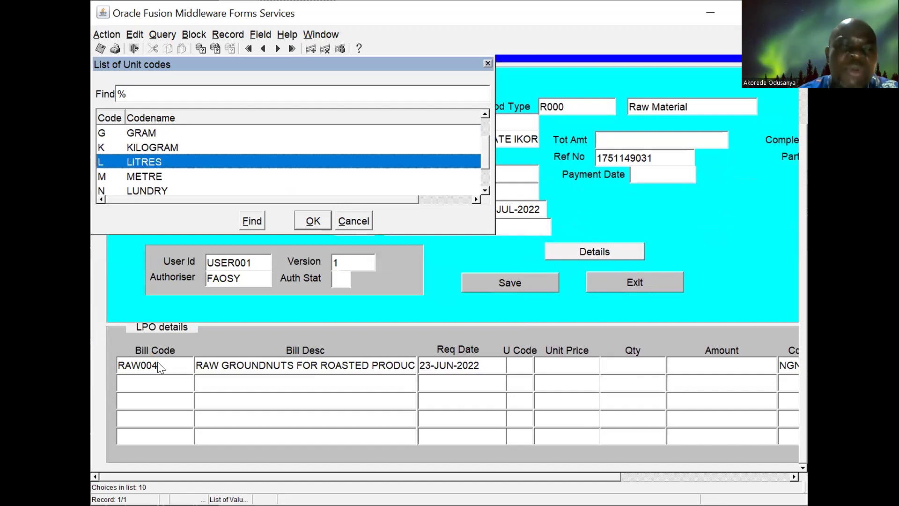
key(Up)
key(Return)
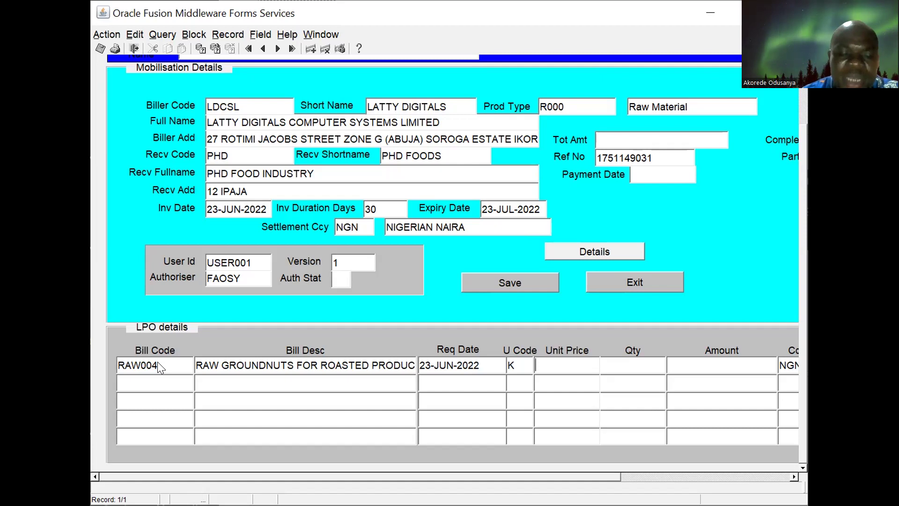
Enter unit price 900 and quantity 1000 for 900,000.00, then add a new line
text(900)
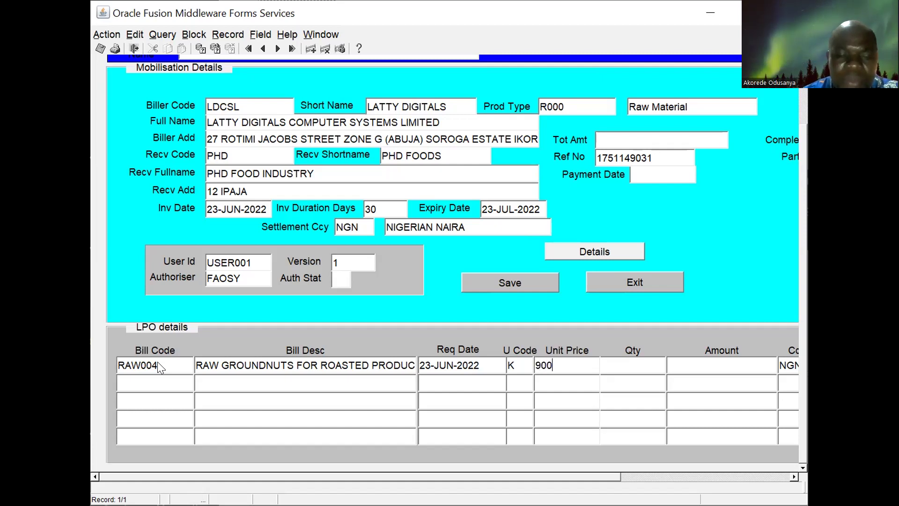
key(Tab)
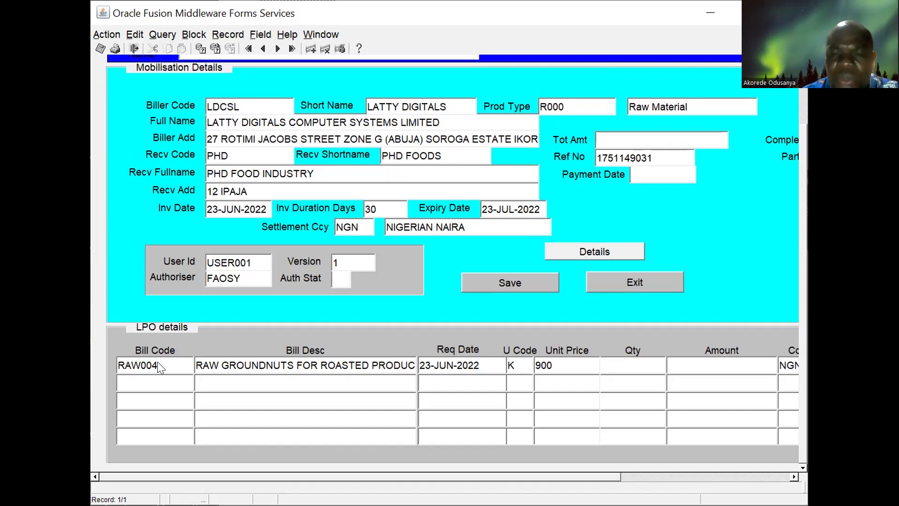
text(1000)
key(Tab)
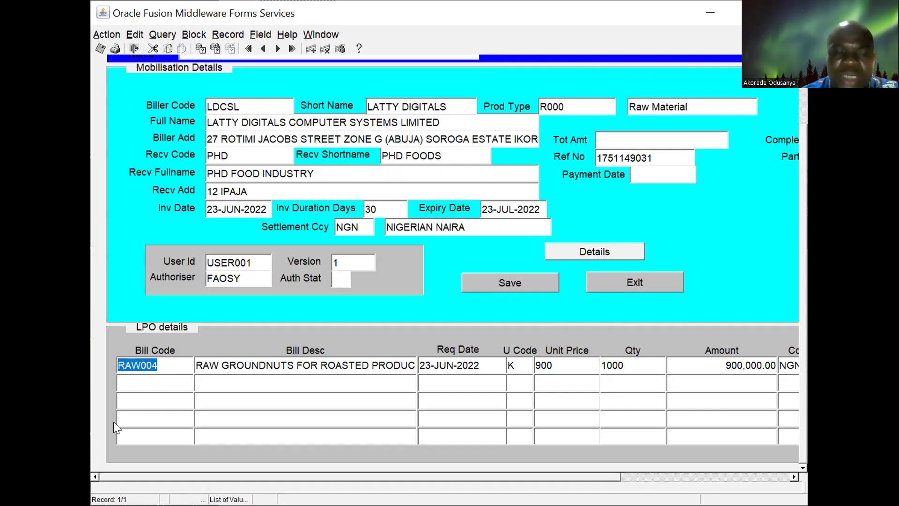
key(Down)
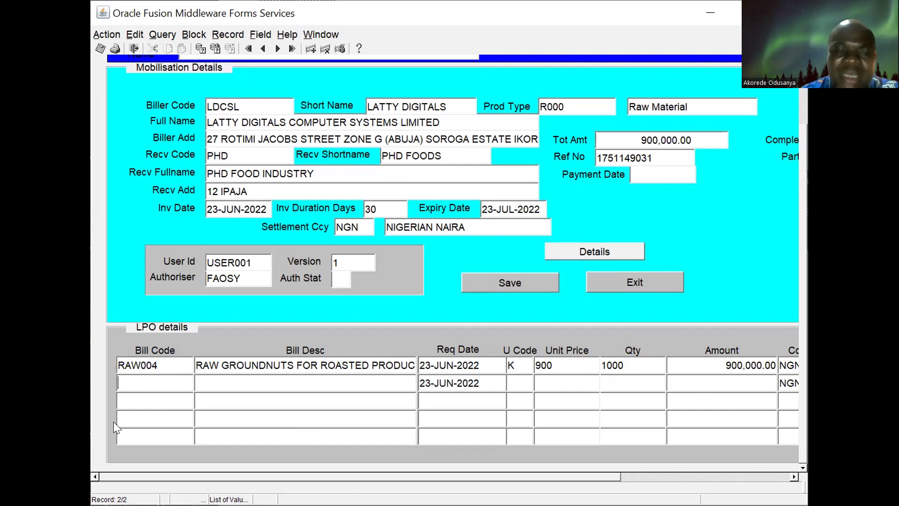
Choose CARTON as the product on the second LPO line
key(ctrl+l)
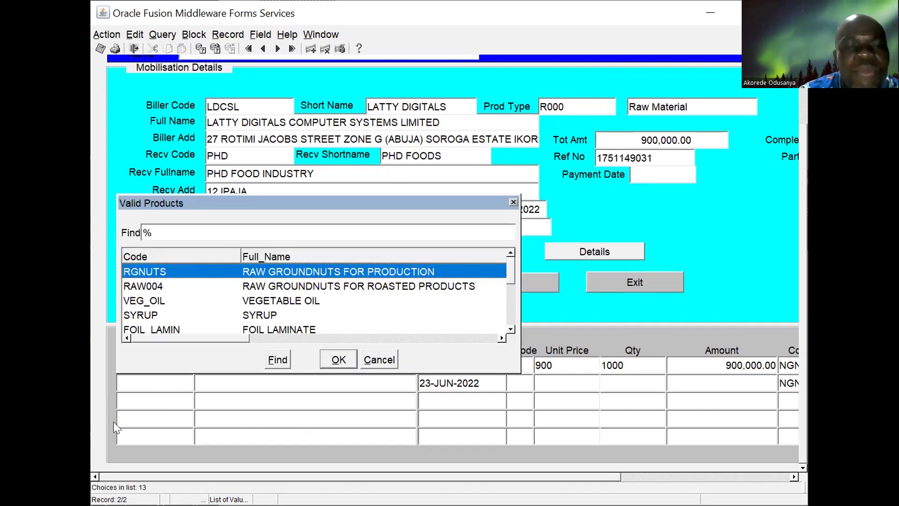
key(Down)
key(Down)
key(Down)
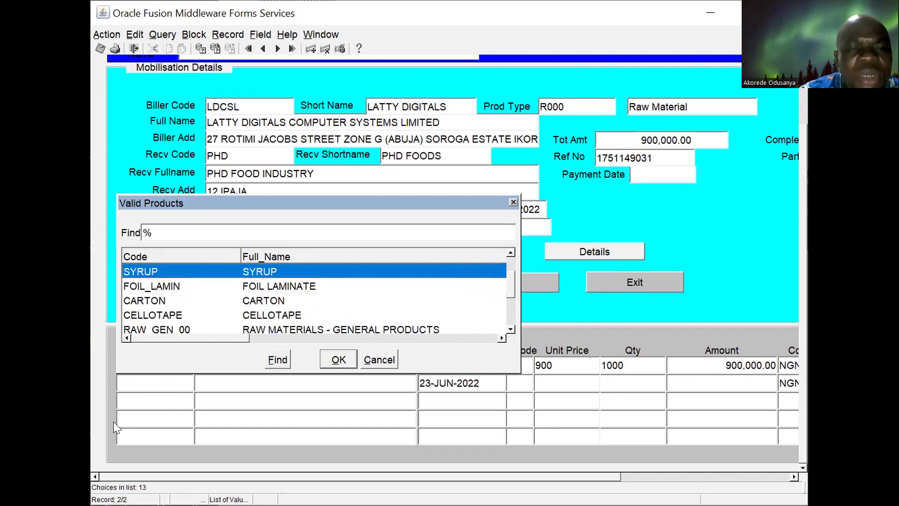
key(Down)
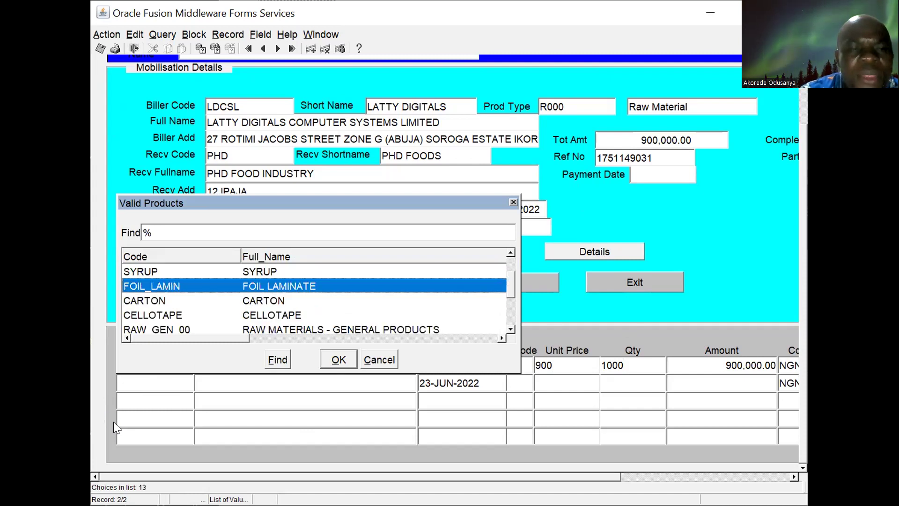
key(Up)
key(Up)
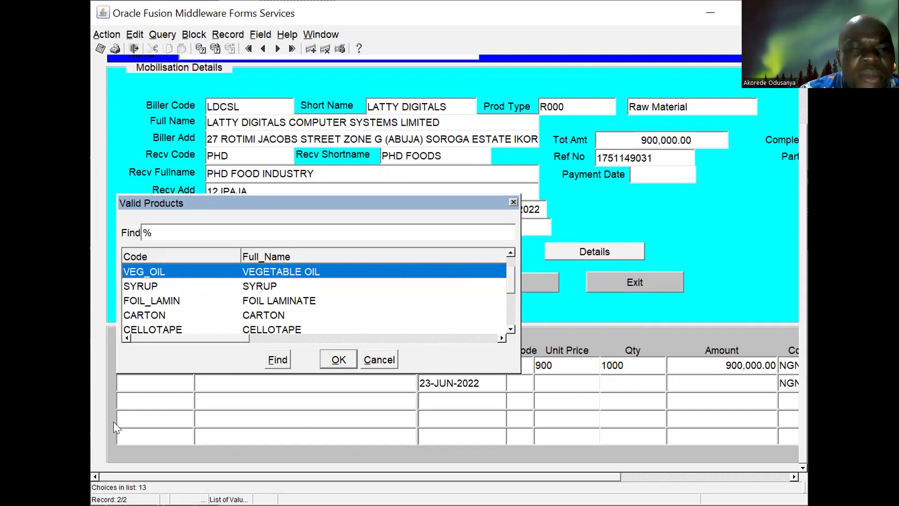
key(Up)
key(Down)
key(Down)
key(Down)
key(Down)
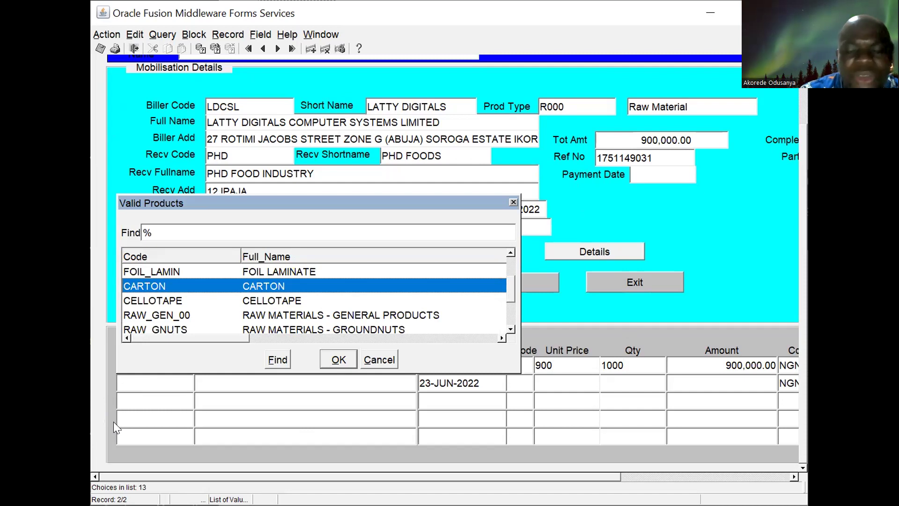
key(Return)
Set the carton line's unit code to DOZEN
key(Tab)
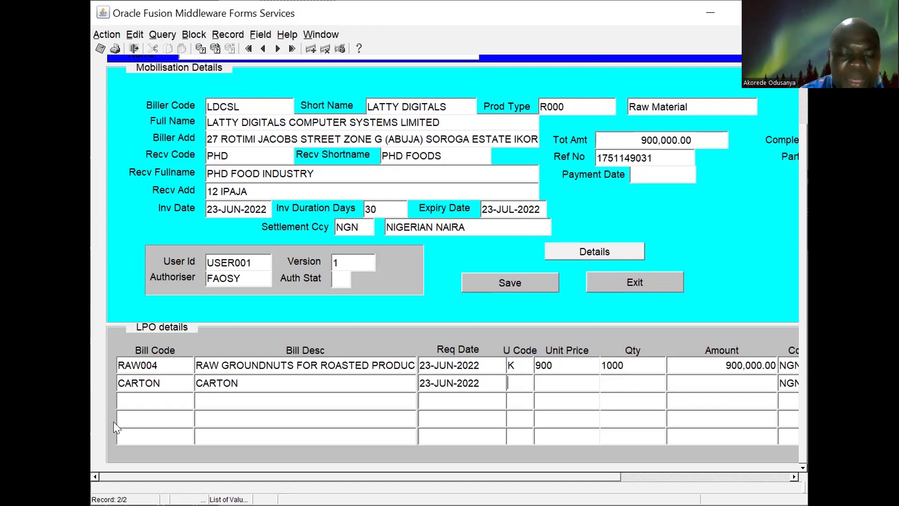
key(F9)
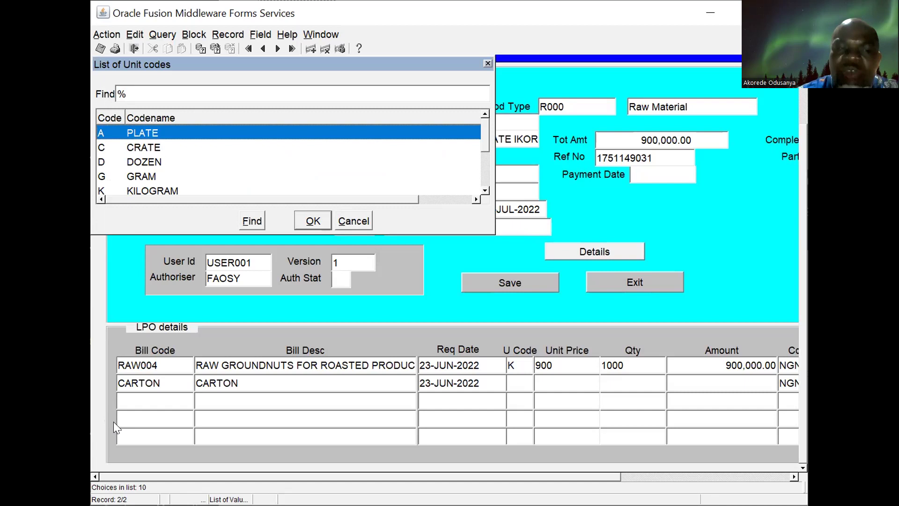
key(Down)
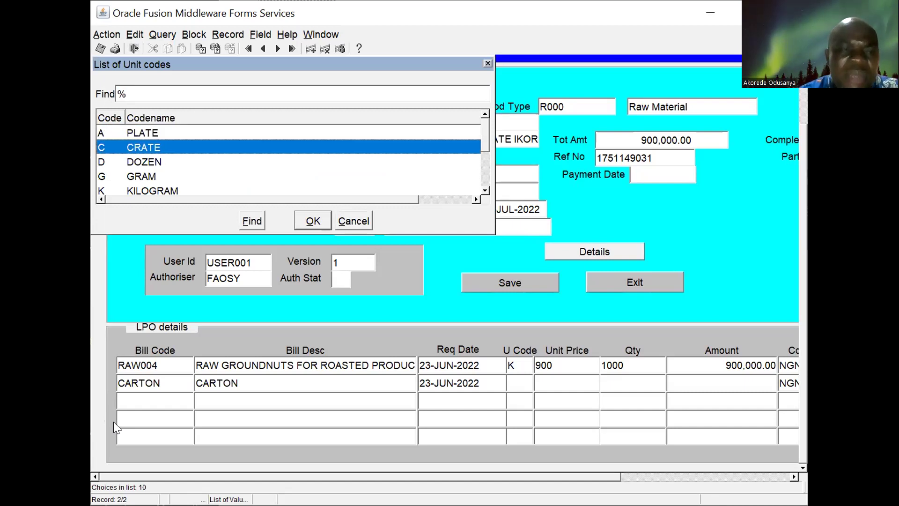
key(Down)
key(Return)
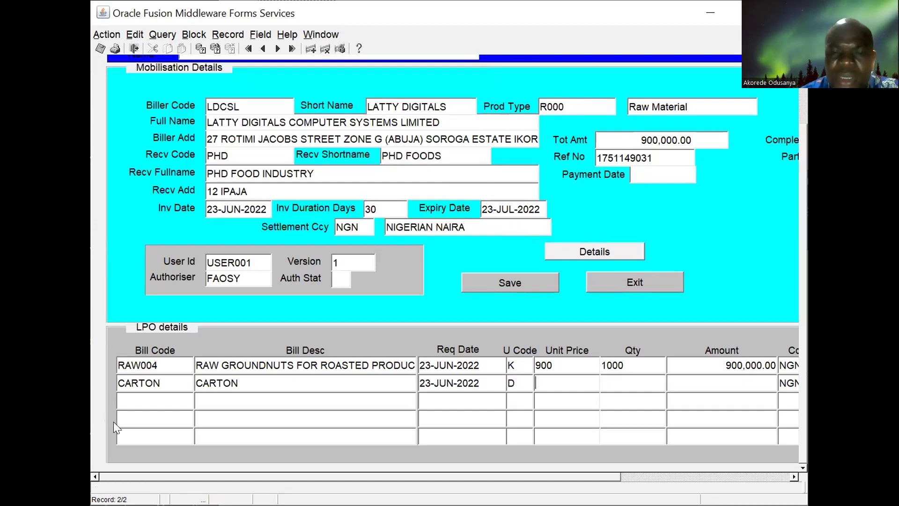
Enter unit price 100 and quantity 500 on the carton line
text(100)
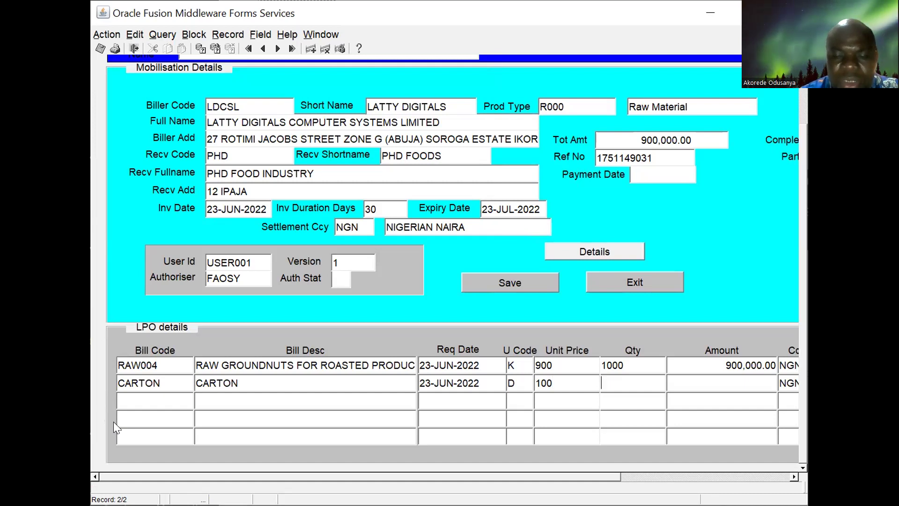
text(500)
key(Tab)
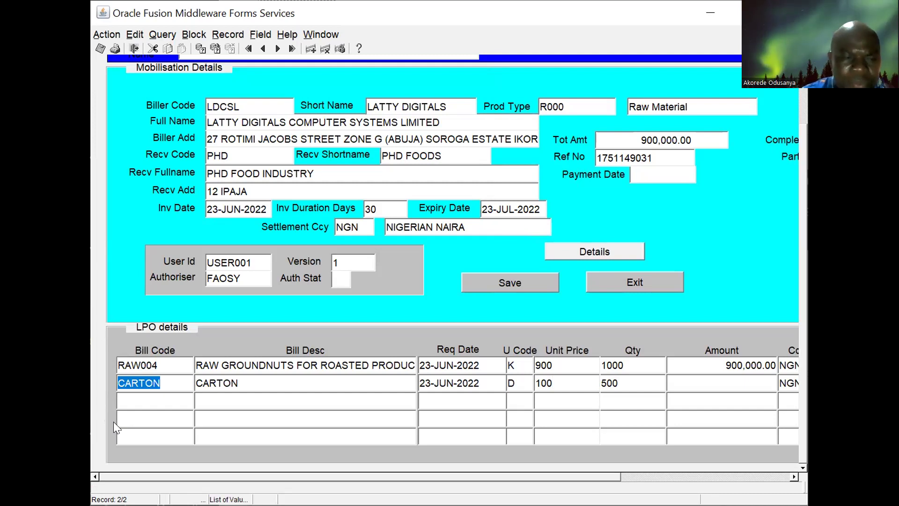
key(Tab)
key(Tab)
key(Tab)
key(Tab)
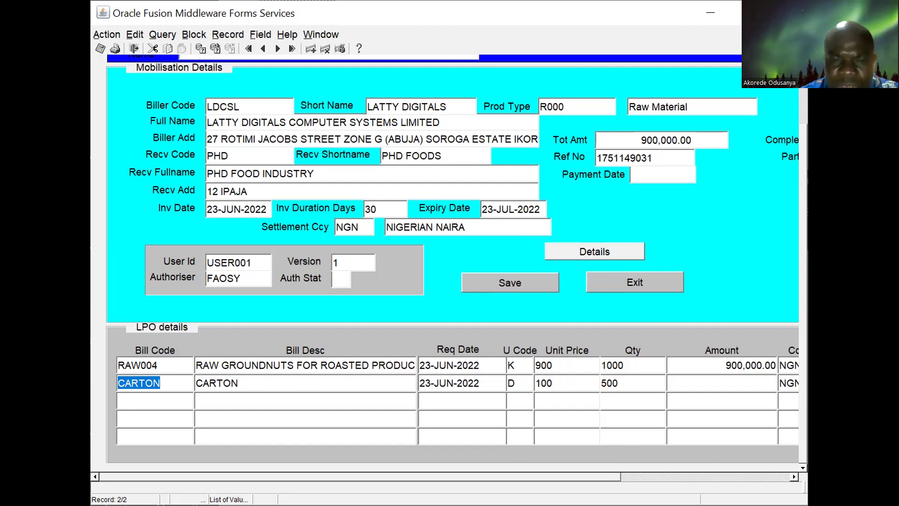
Set the CARTON line's U Code to U, then open a third LPO row dated 23-JUN-2022
drag(549, 474, 376, 473)
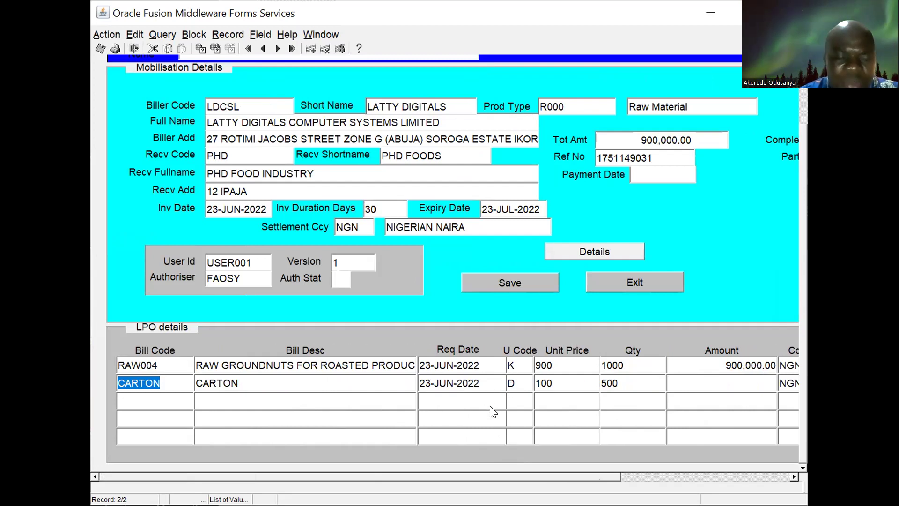
key(Tab)
text(U)
key(Tab)
key(Tab)
key(Tab)
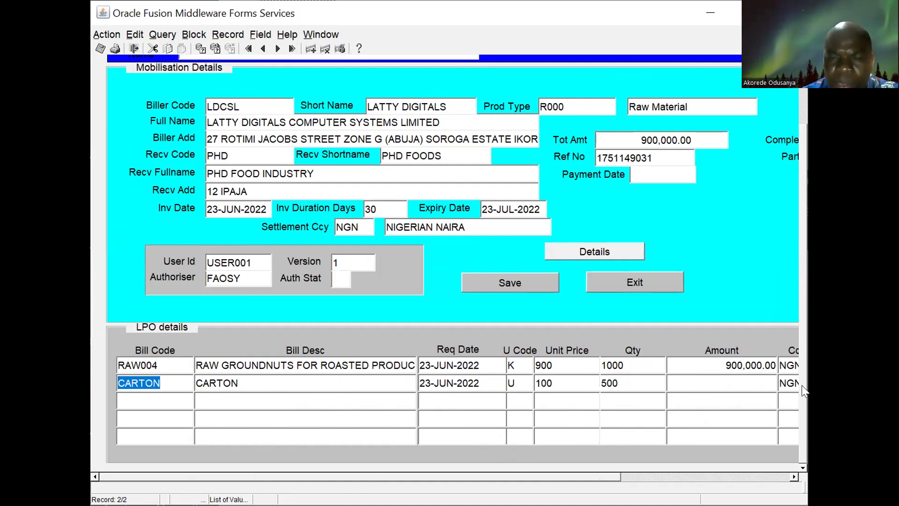
key(Down)
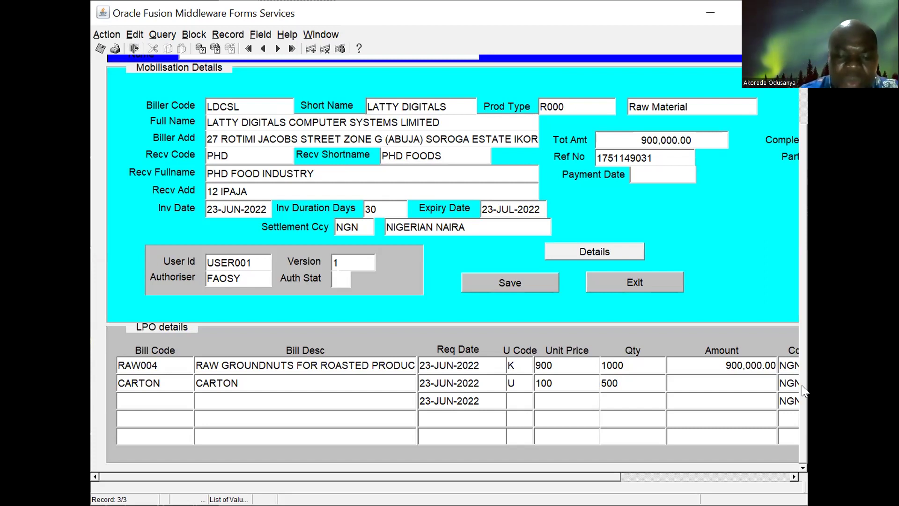
Choose SYRUP from the product list for the third line, with unit code U
key(ctrl+l)
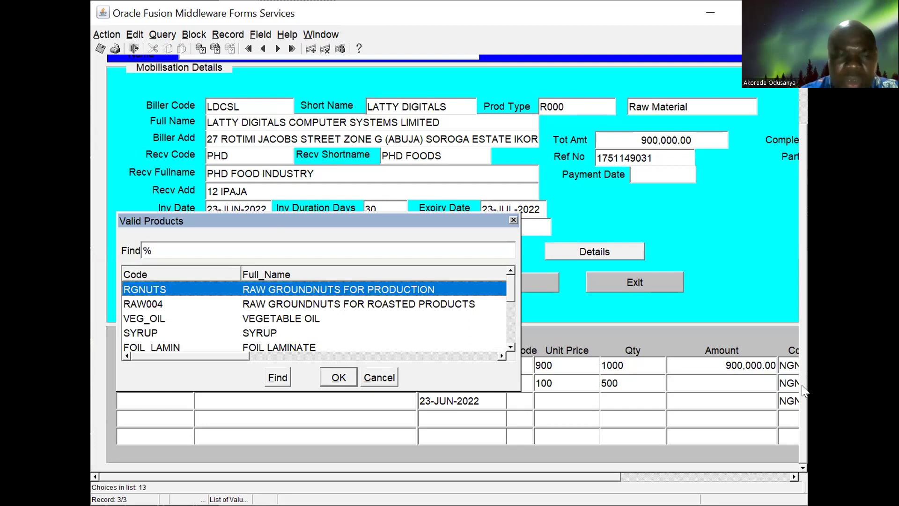
key(Down)
key(Down)
key(Down)
key(Return)
key(Tab)
text(U)
key(Tab)
Enter unit price 20 and quantity 100 (amount 2,000.00), then save the LPO
text(20)
key(Tab)
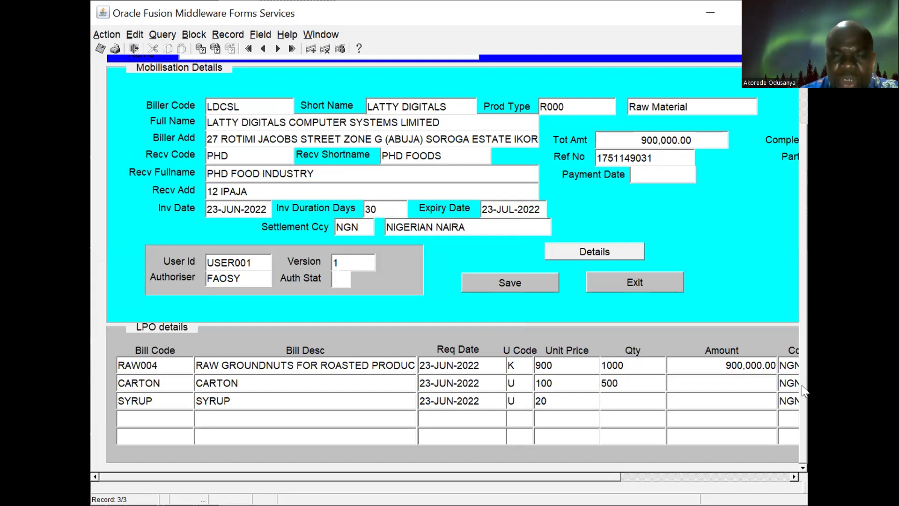
text(100)
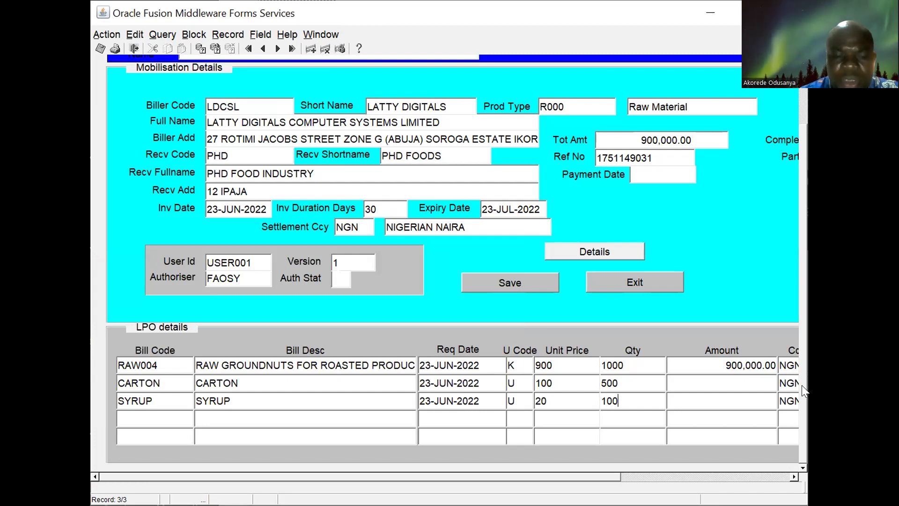
key(Tab)
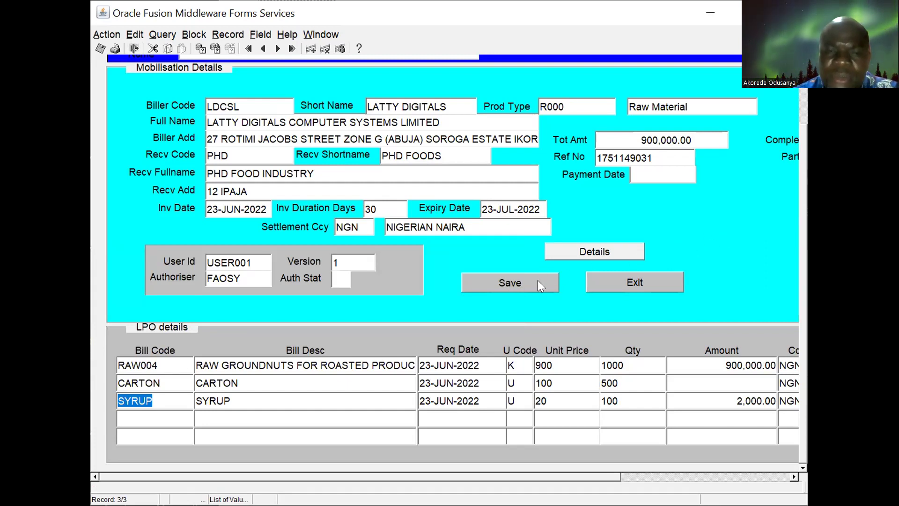
click(519, 282)
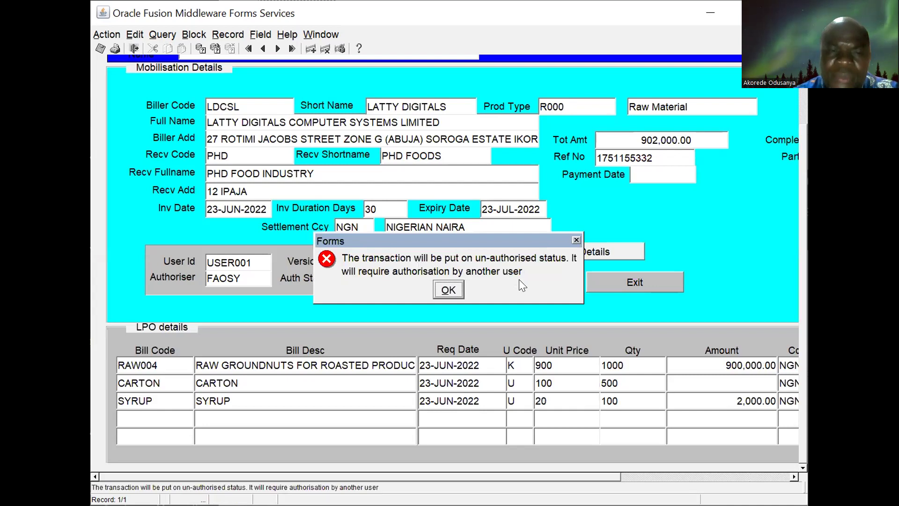
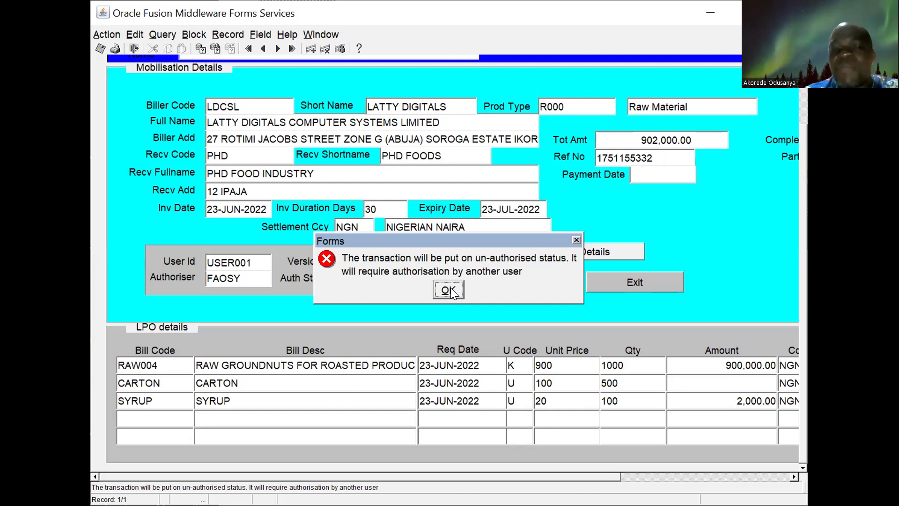
Dismiss the un-authorised and LPO-created notices, then leave the LPO issuance form
click(448, 290)
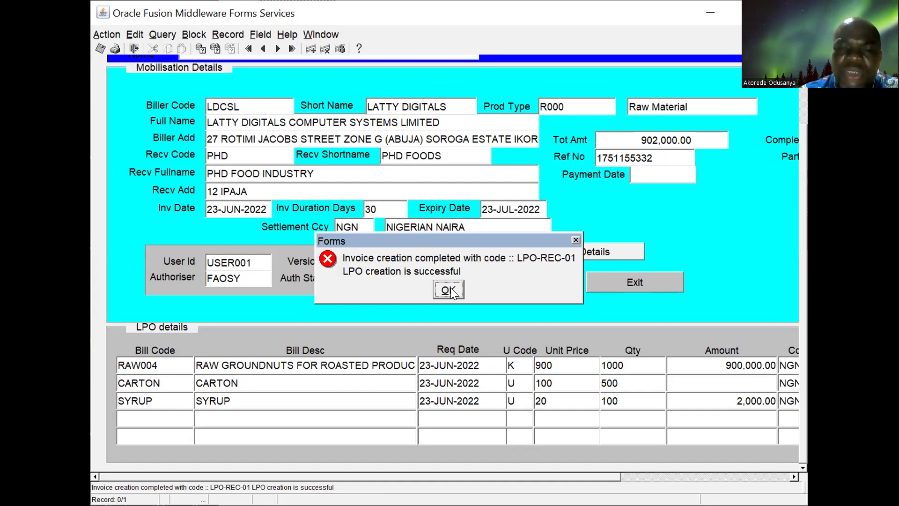
click(448, 289)
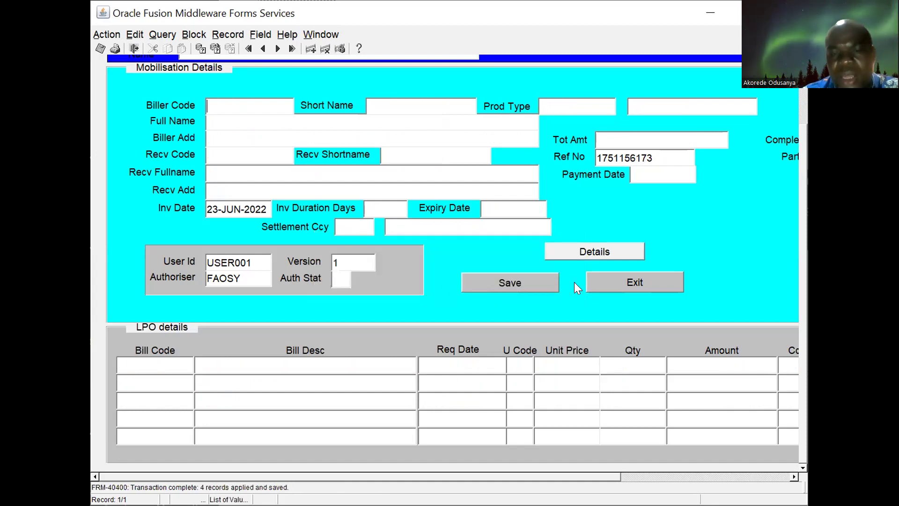
click(609, 286)
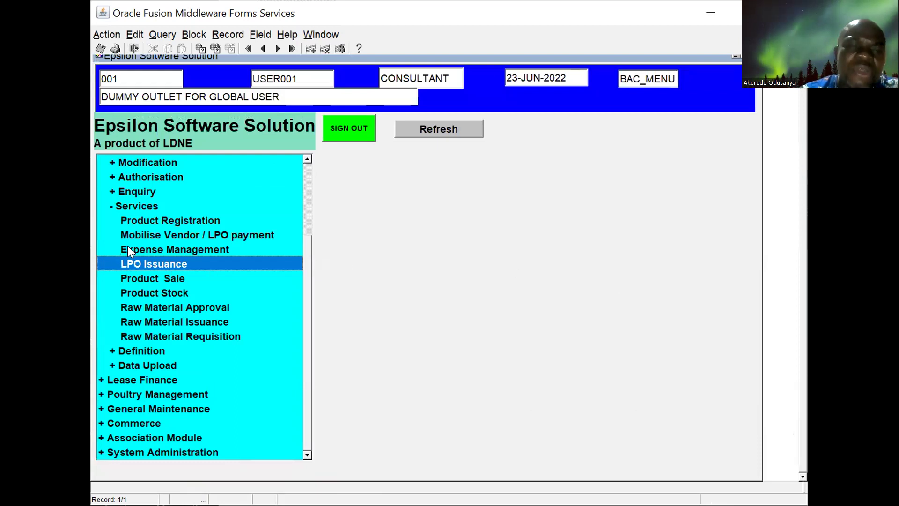
Open the LPO authorisation form under PHD Food Processing > Authorisation
click(108, 205)
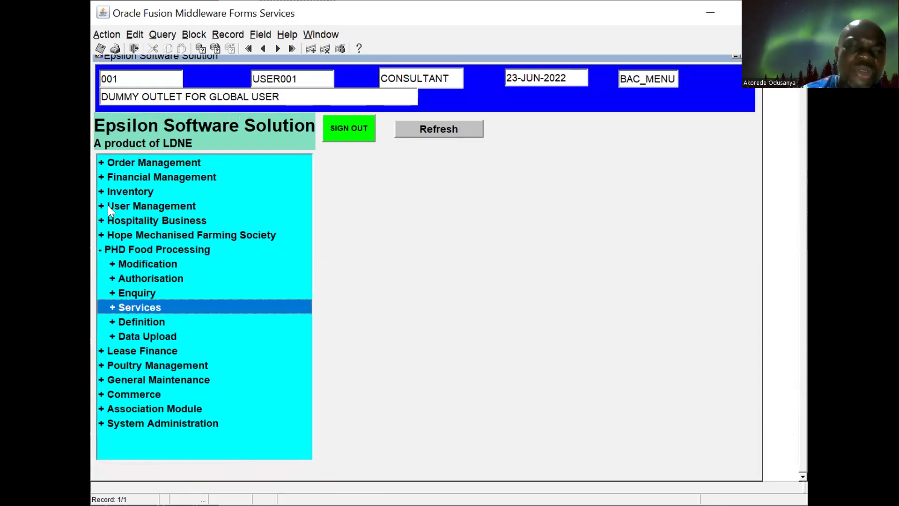
click(110, 277)
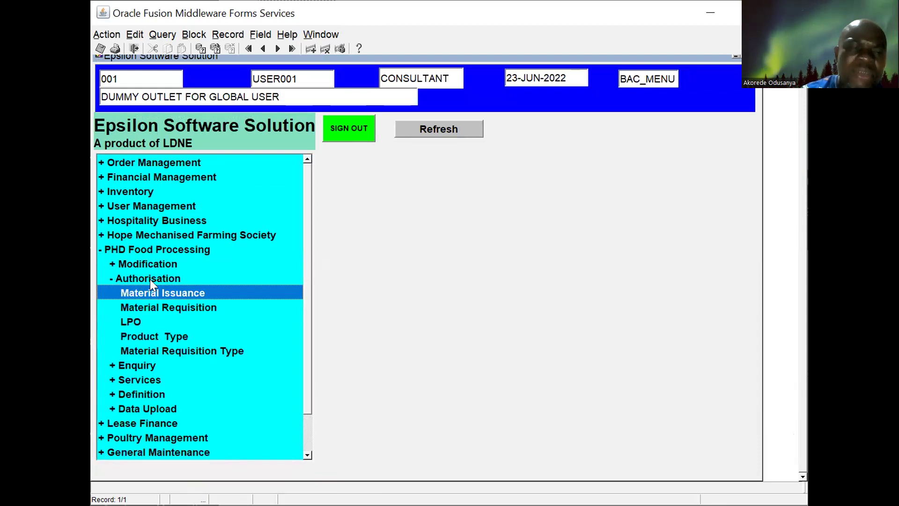
double_click(130, 319)
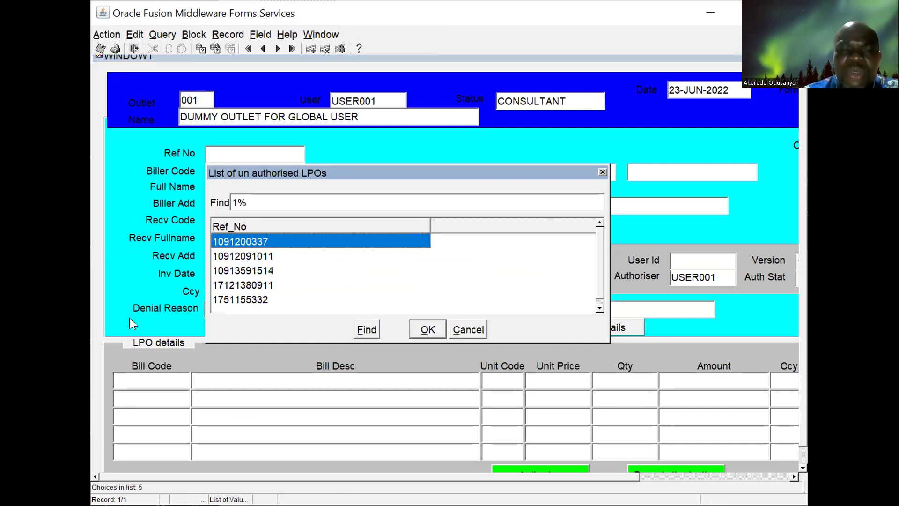
key(Down)
key(Down)
key(Down)
key(Down)
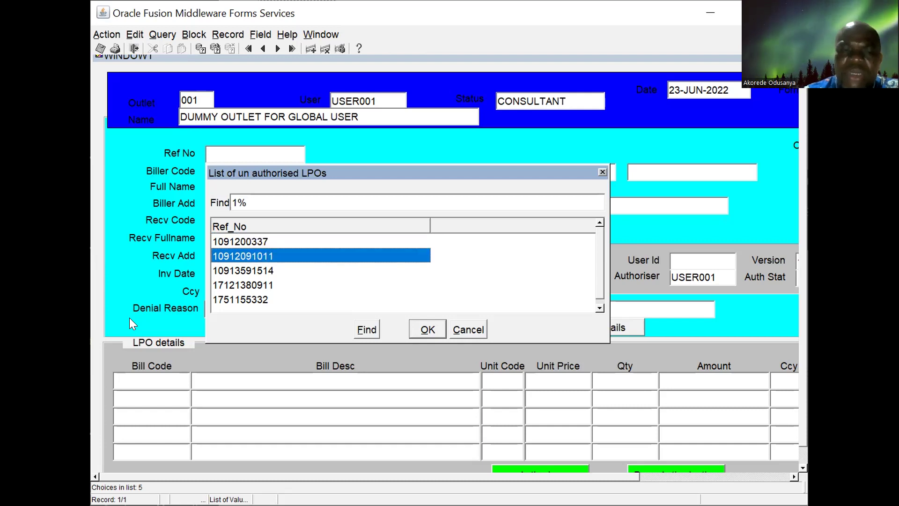
key(Return)
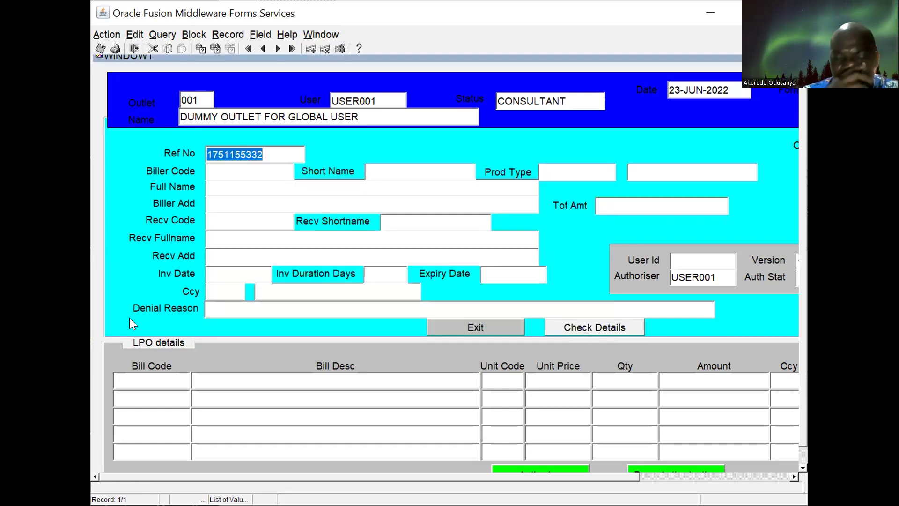
key(Tab)
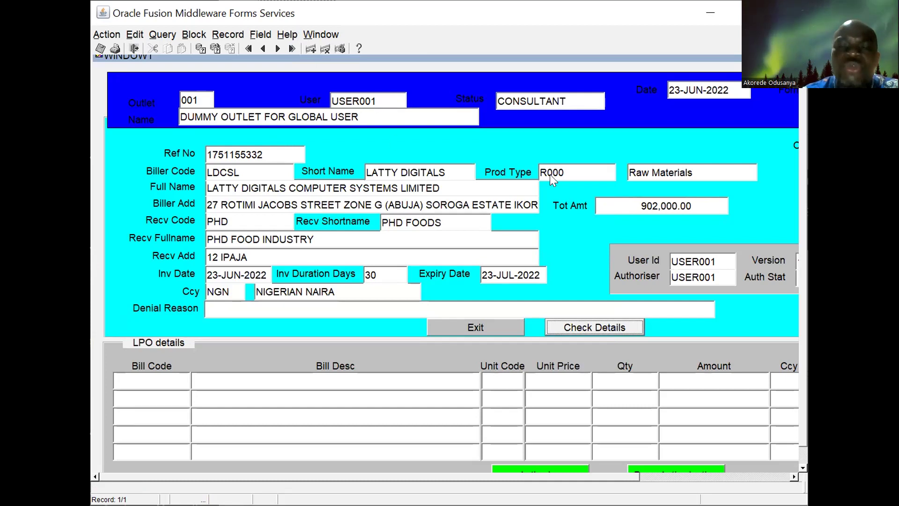
click(594, 327)
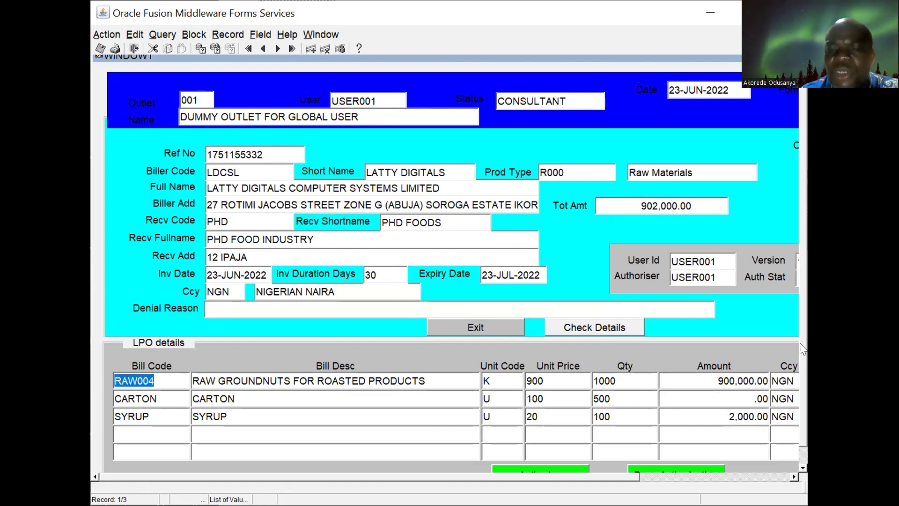
scroll(804, 375, down, 1)
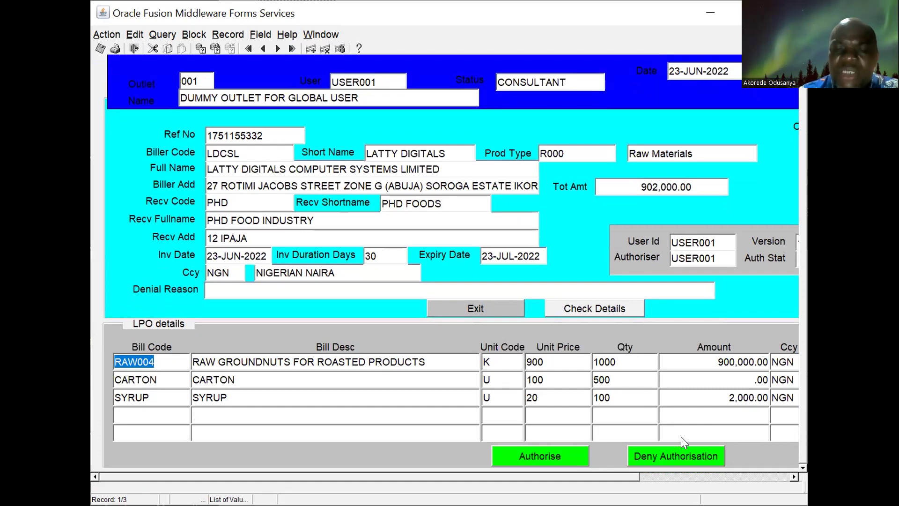
Try authorising the LPO, accept the same-user refusal, and exit the form
click(535, 456)
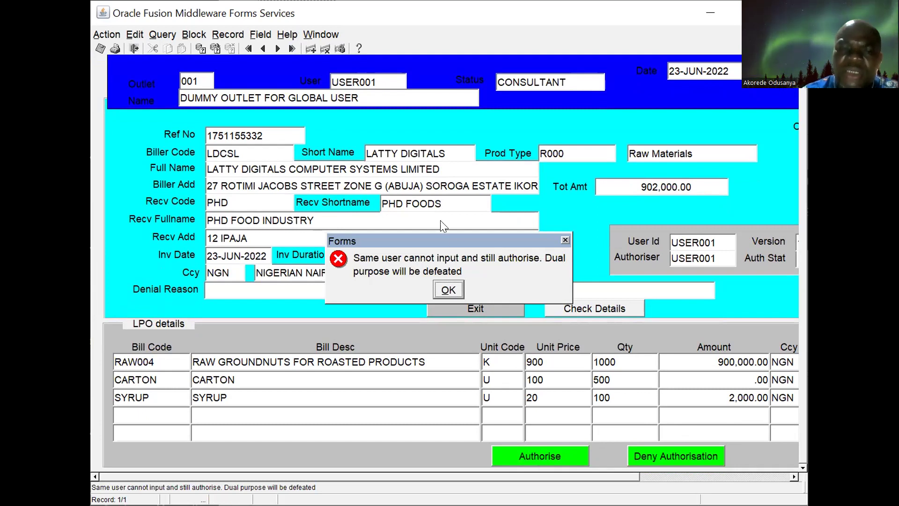
click(446, 289)
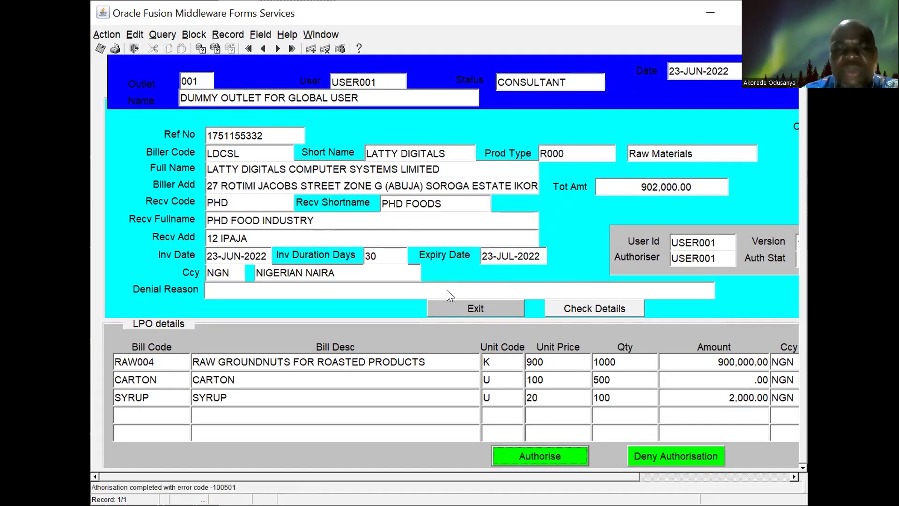
click(477, 307)
Sign out, then log in at outlet 001 with the authorising user's ID and password
click(349, 124)
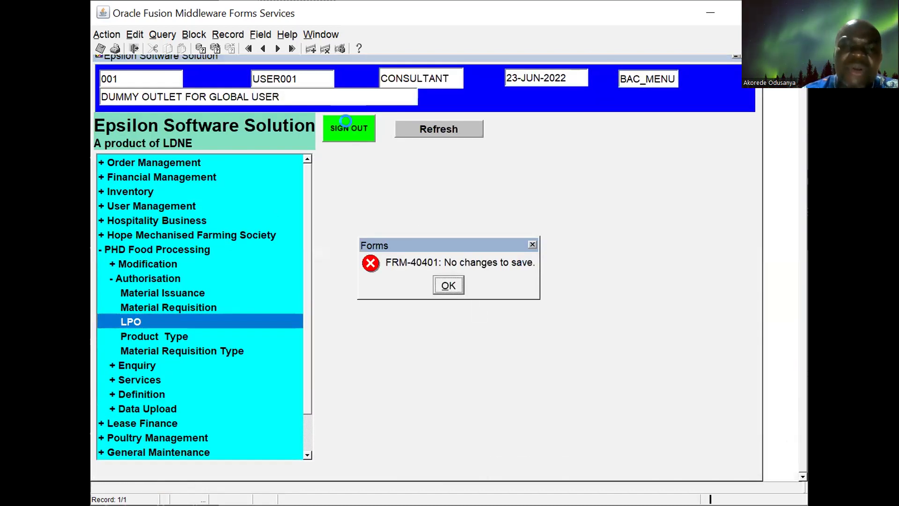
click(448, 283)
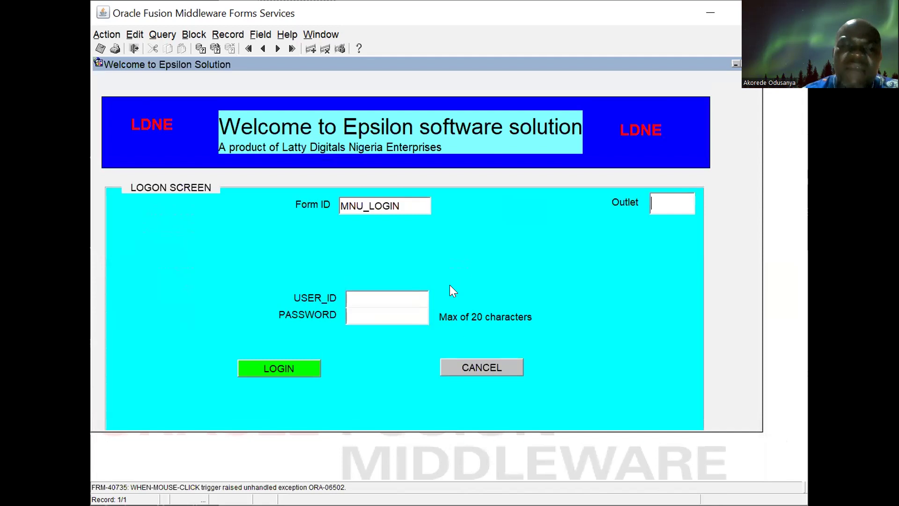
text(001)
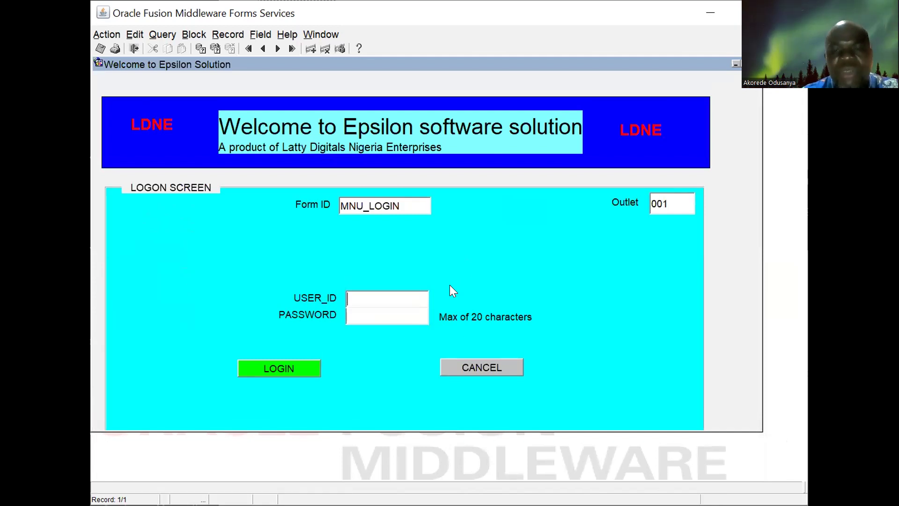
text(FAOSY)
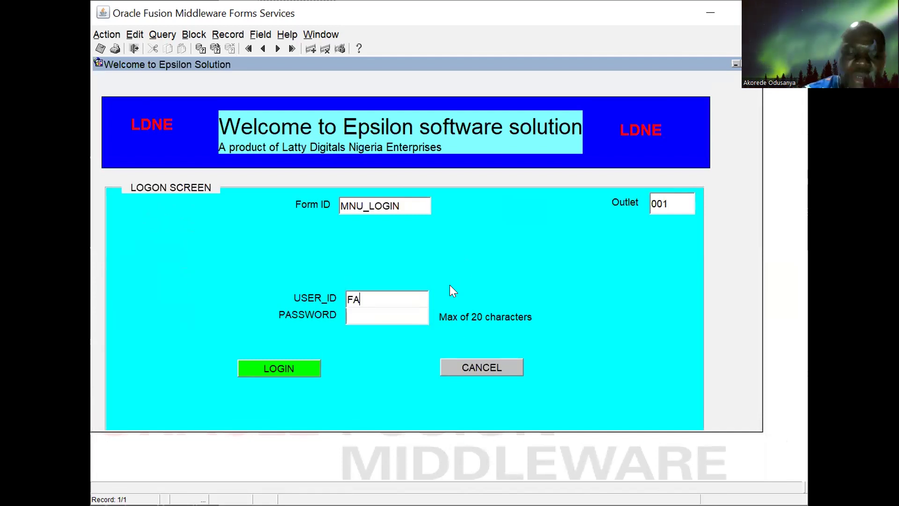
key(Tab)
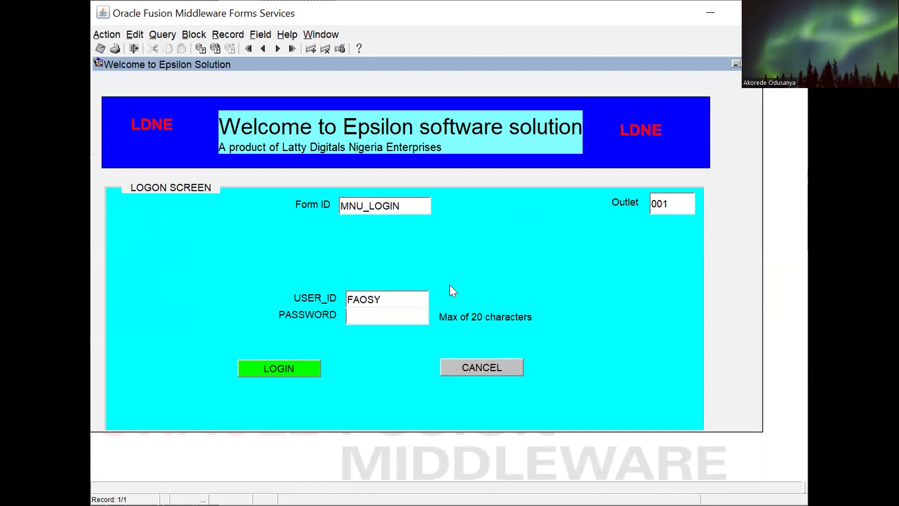
text(*******)
key(Tab)
click(286, 364)
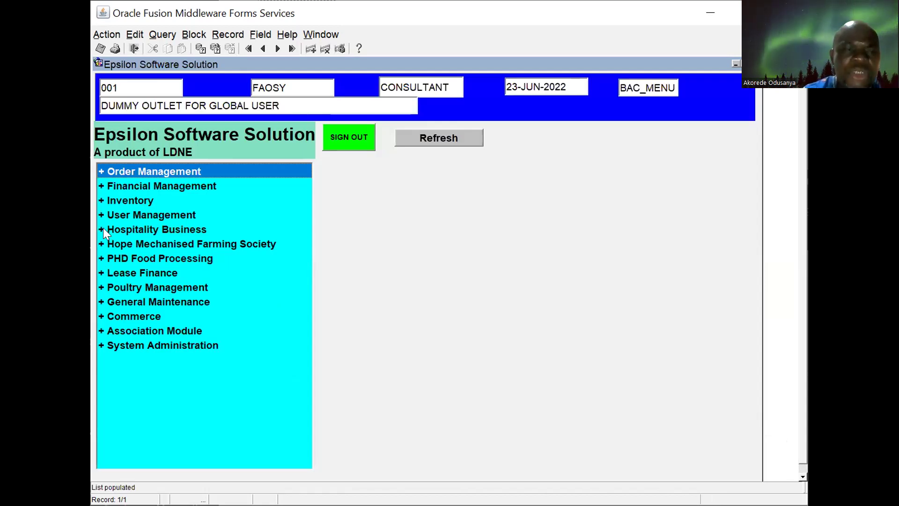
click(99, 257)
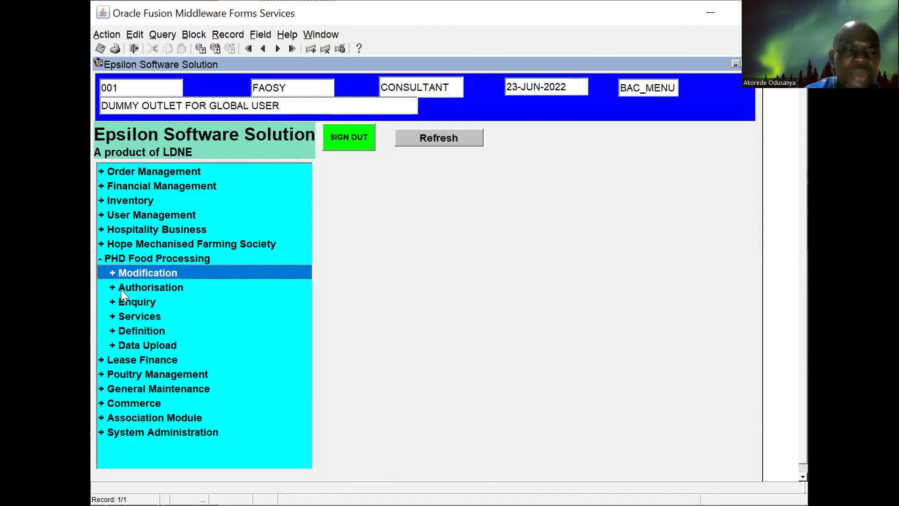
click(111, 287)
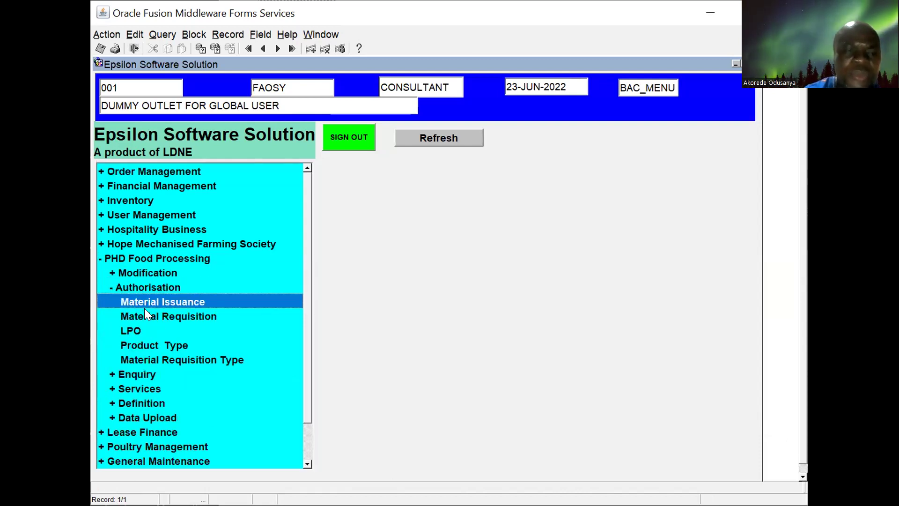
click(130, 332)
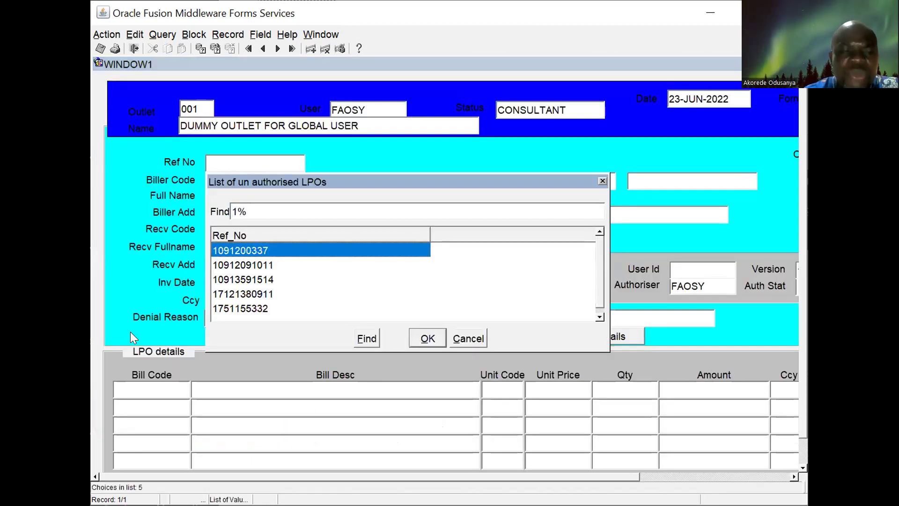
key(Down)
key(Down)
key(Down)
key(Down)
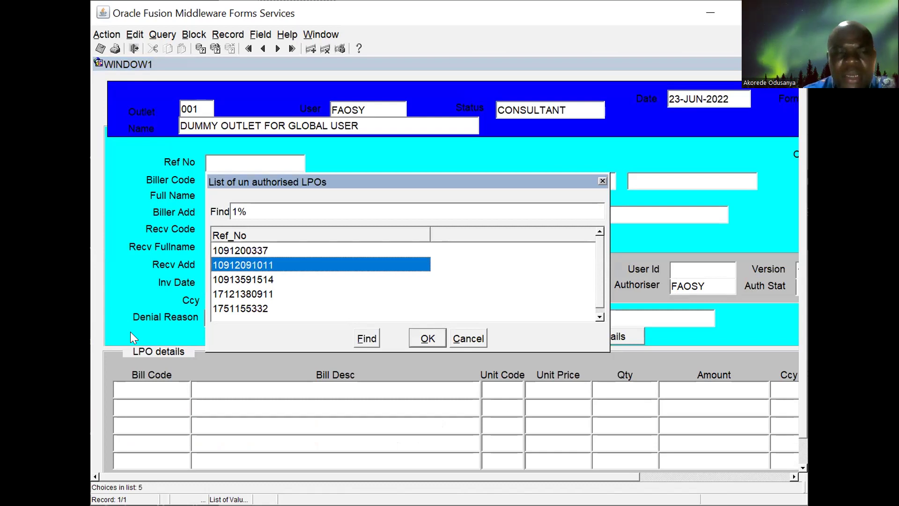
key(Return)
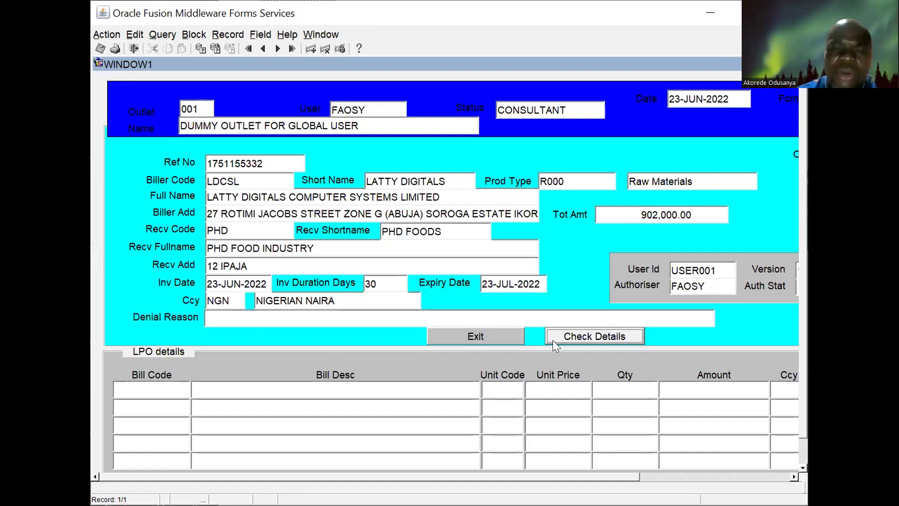
click(581, 337)
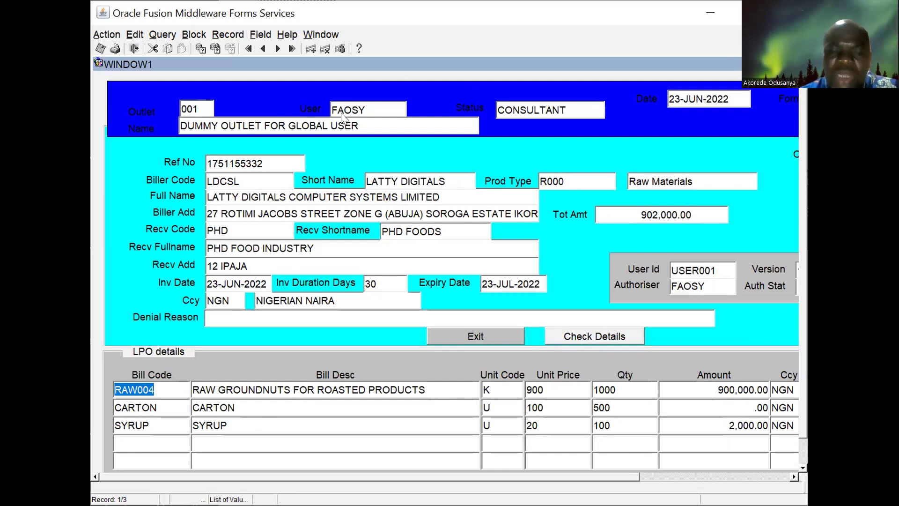
drag(440, 474, 529, 475)
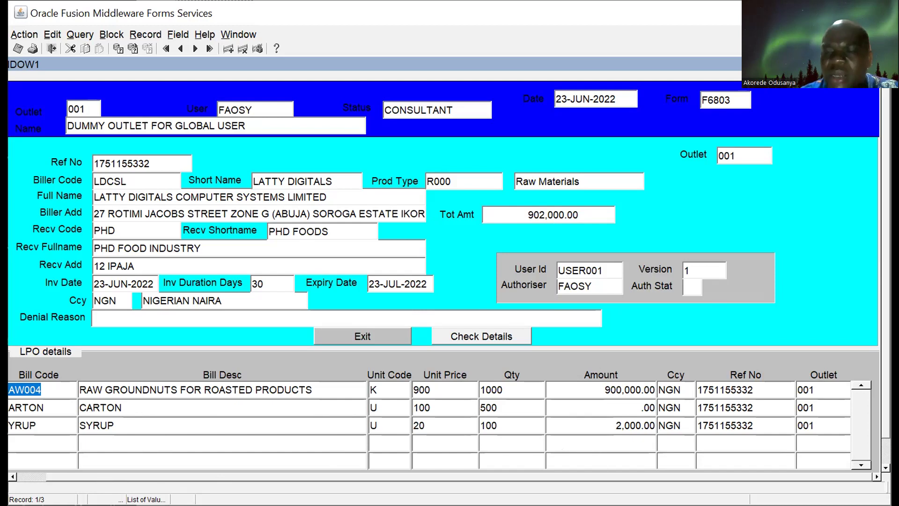
scroll(448, 262, down, 1)
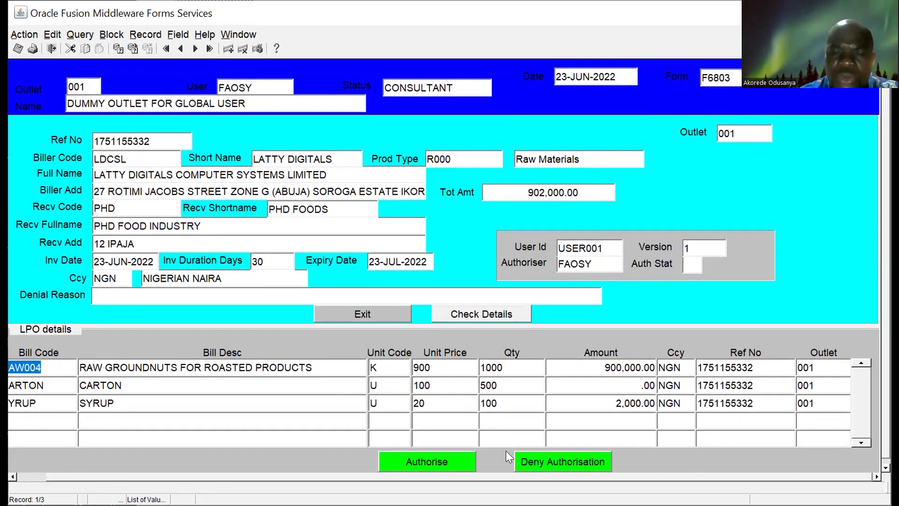
click(439, 466)
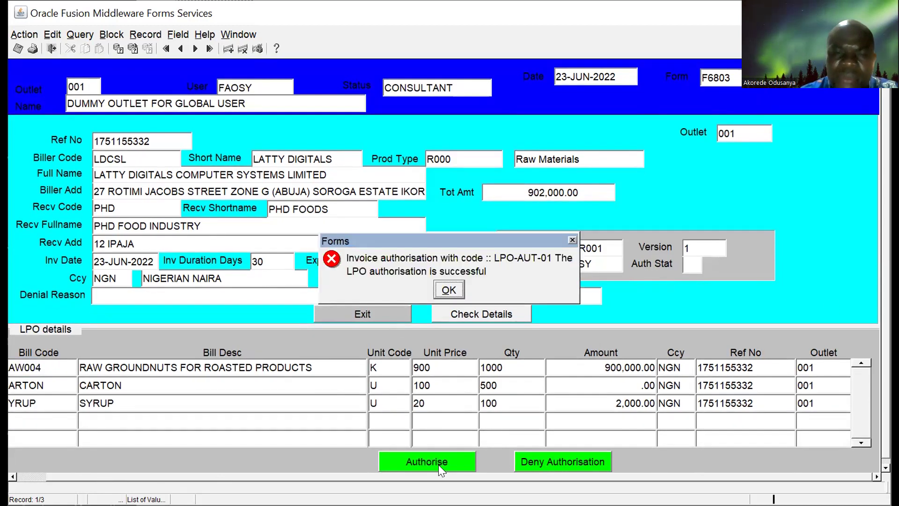
click(444, 287)
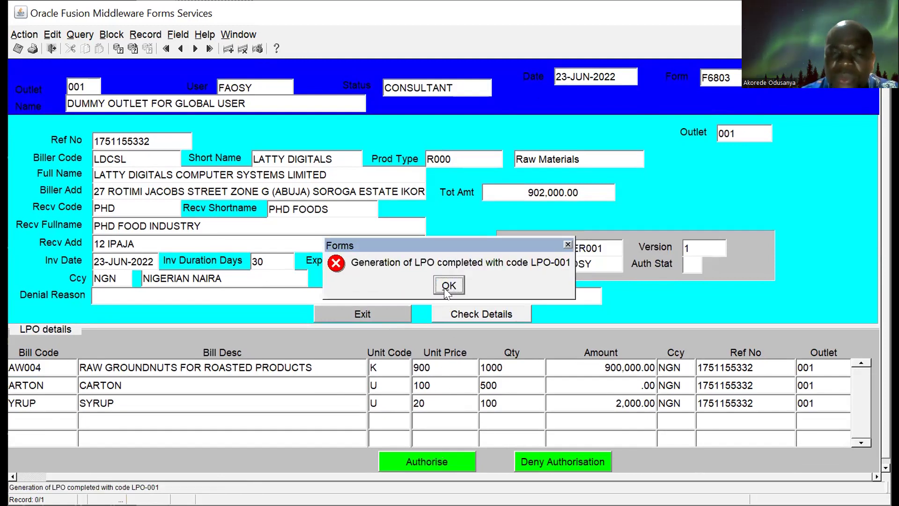
click(447, 286)
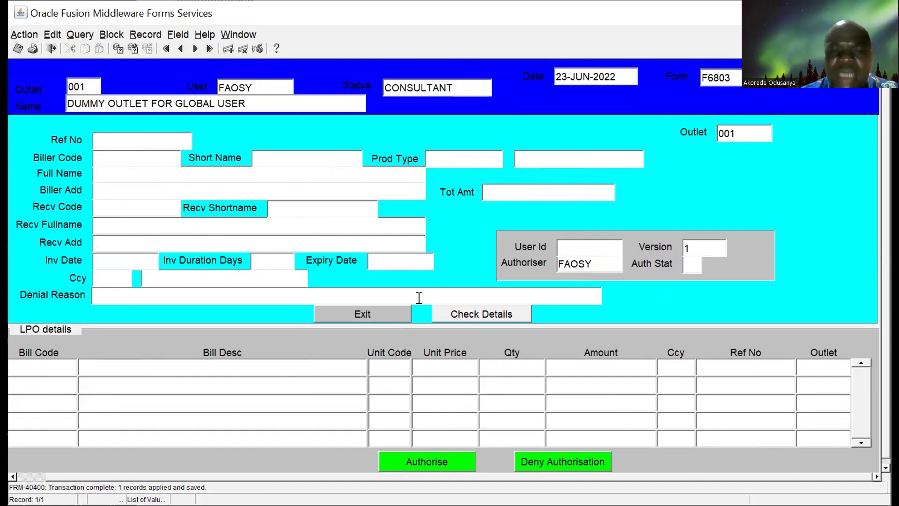
click(383, 317)
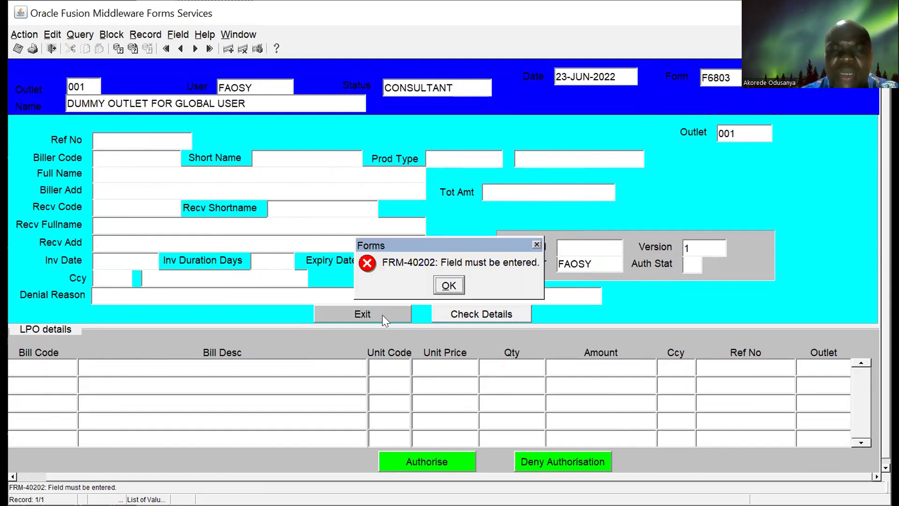
click(441, 287)
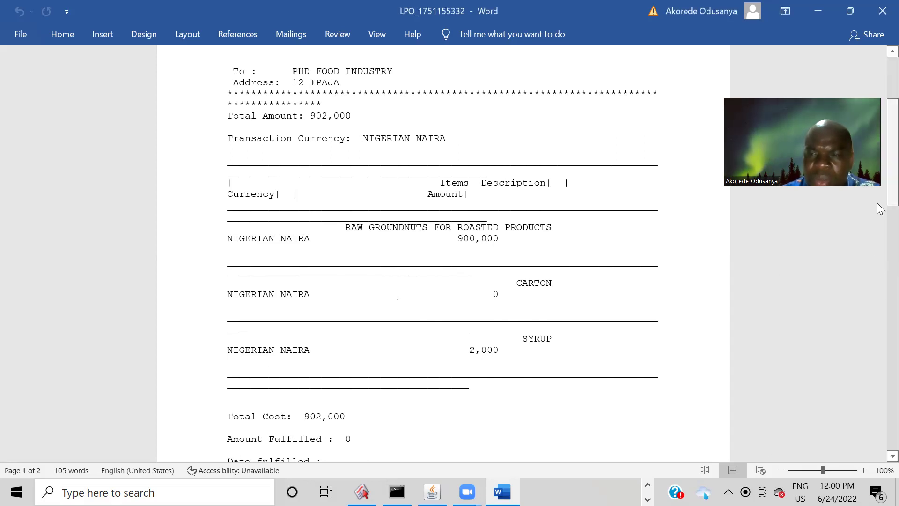
Review the LPO printout's amounts and footnote in Word, then return to Epsilon
scroll(879, 205, down, 5)
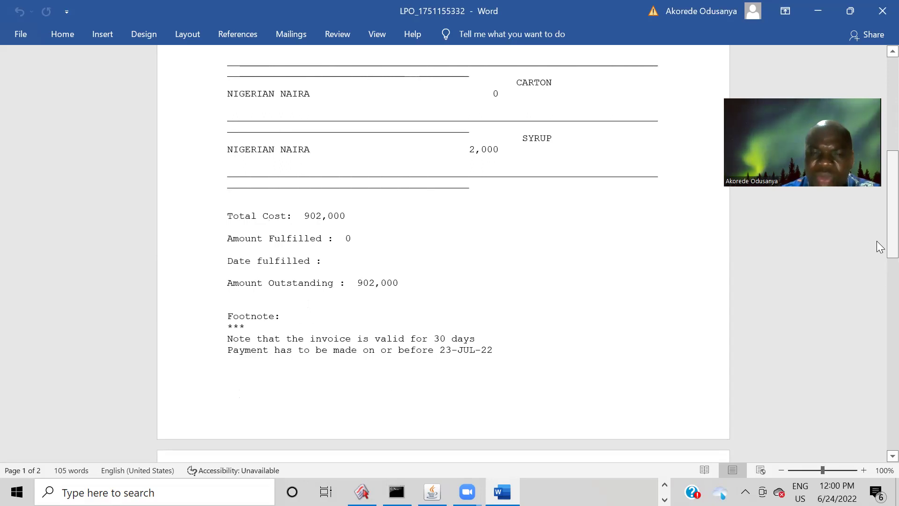
drag(879, 247, 877, 69)
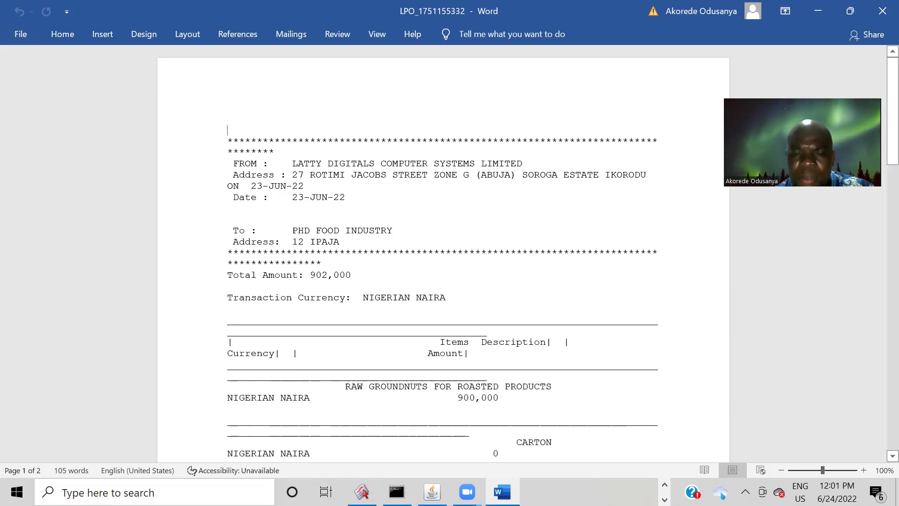
key(alt+Tab)
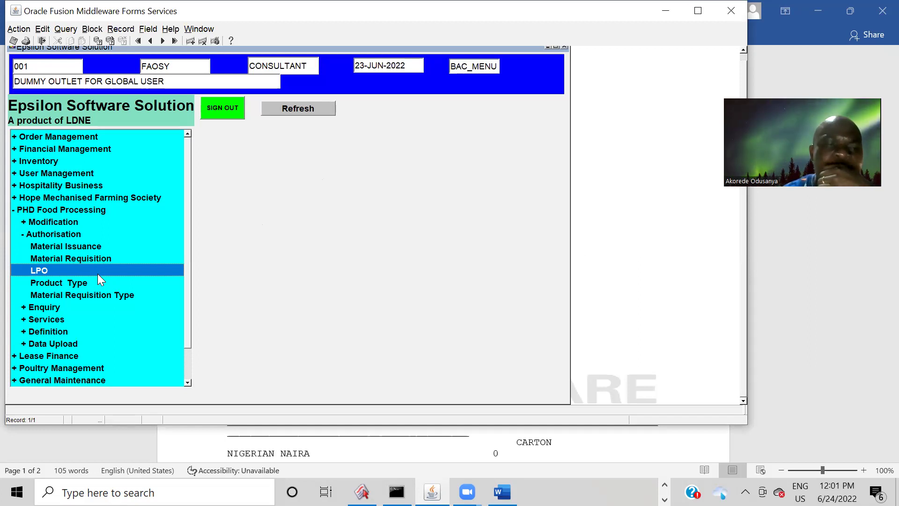
Collapse Authorisation and open Mobilise Vendor / LPO payment under PHD Food Processing Services
click(20, 233)
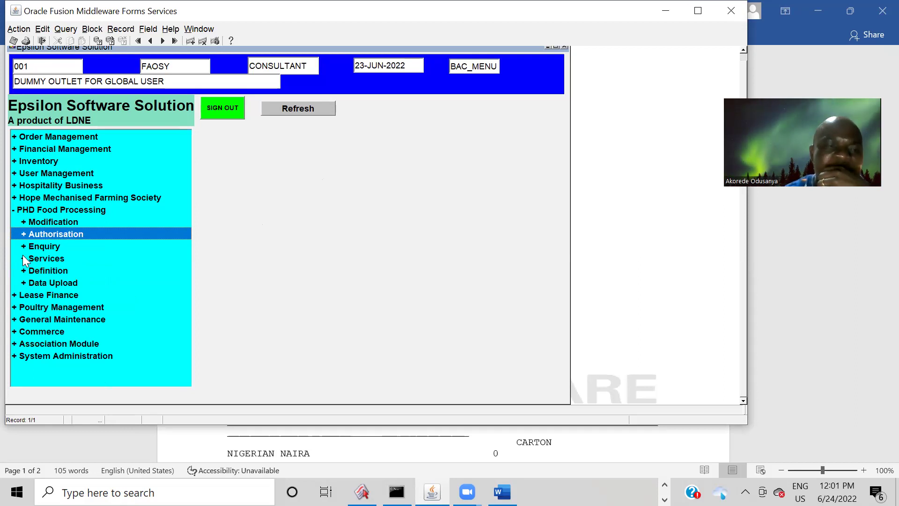
double_click(22, 255)
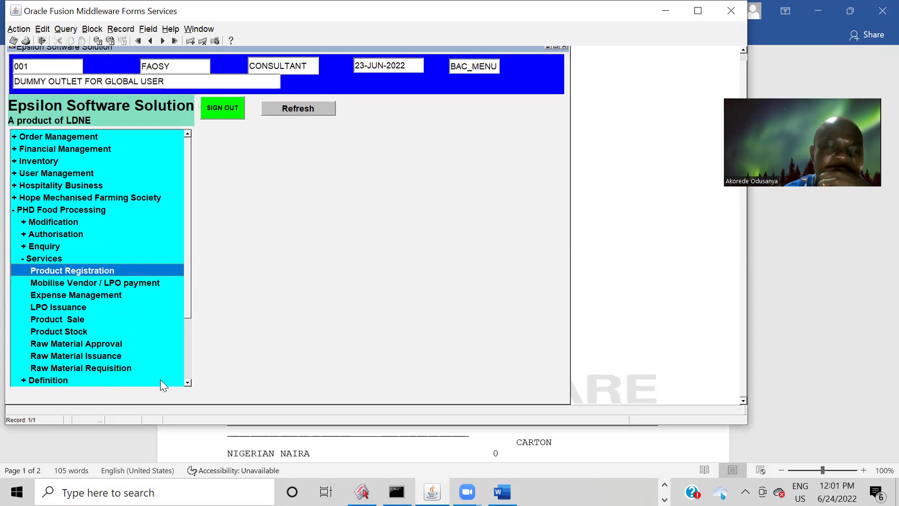
double_click(63, 284)
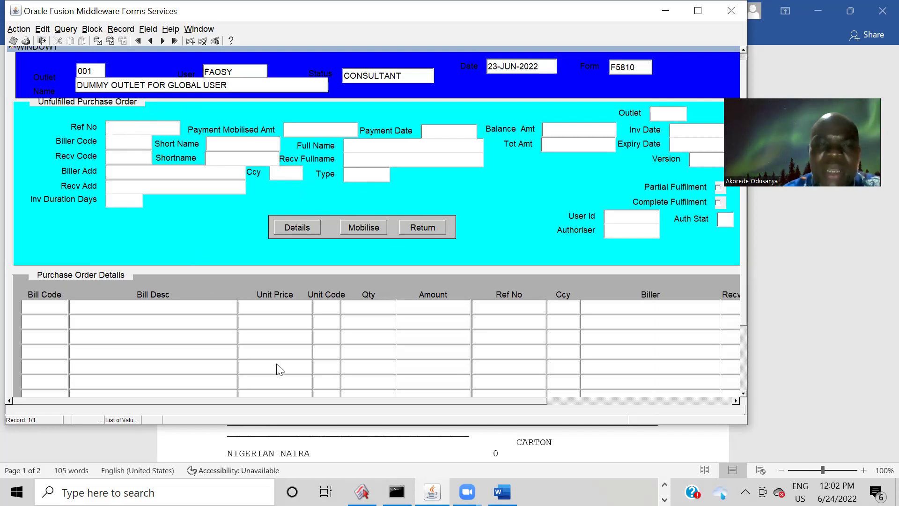
key(F9)
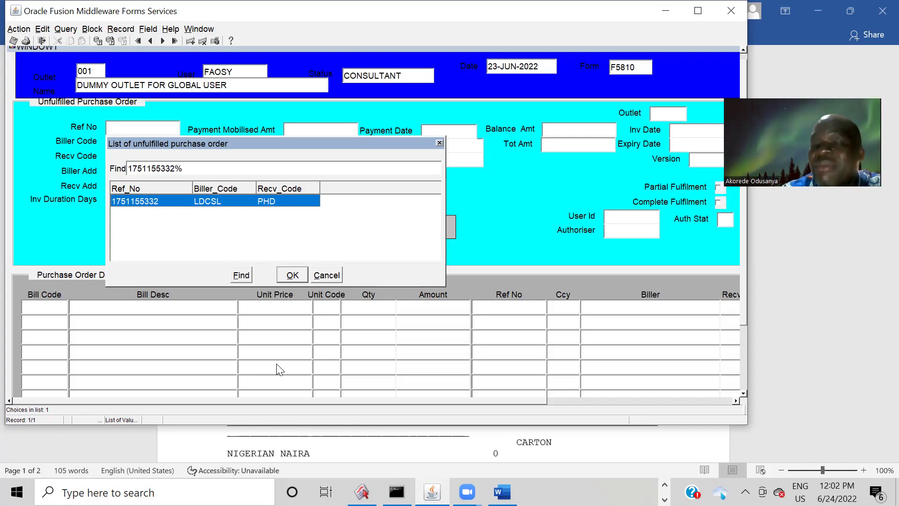
click(295, 278)
key(Tab)
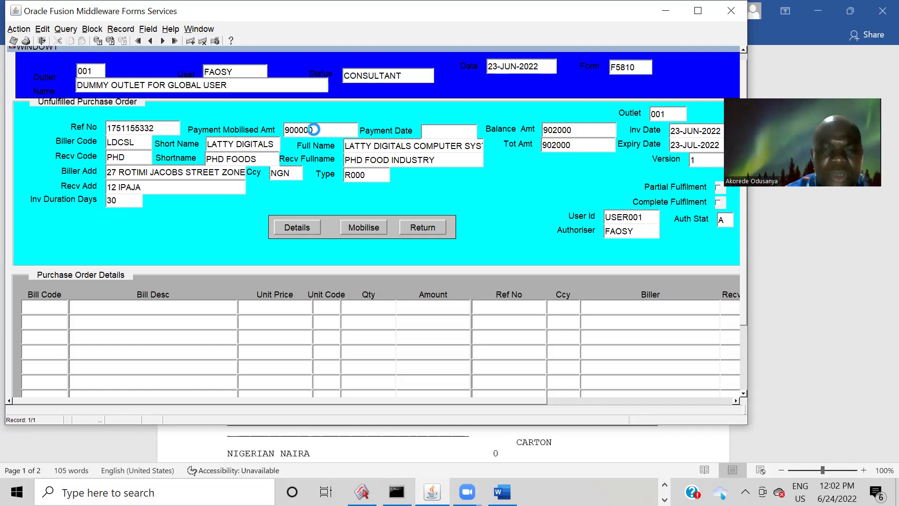
Confirm 900000 as the Payment Mobilised Amt
key(Return)
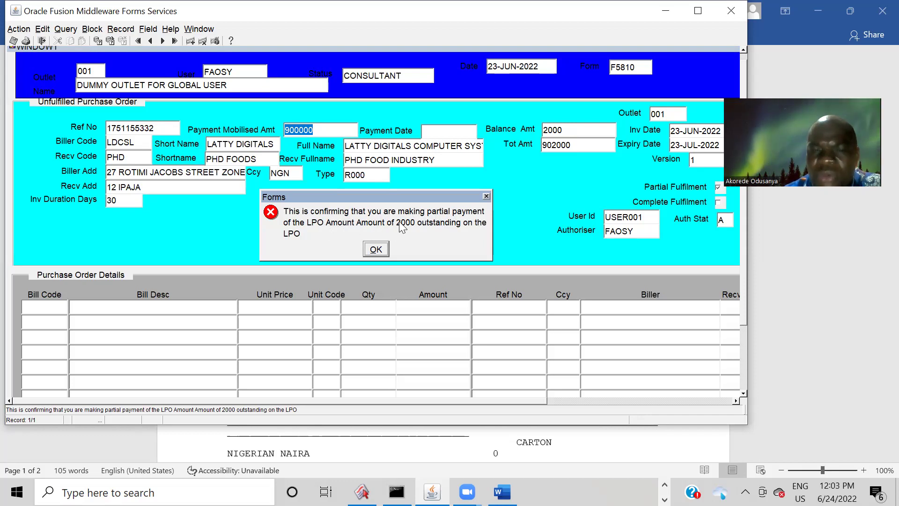
Accept the partial-payment notice, check the order details, and mobilise the 900000 payment
click(377, 244)
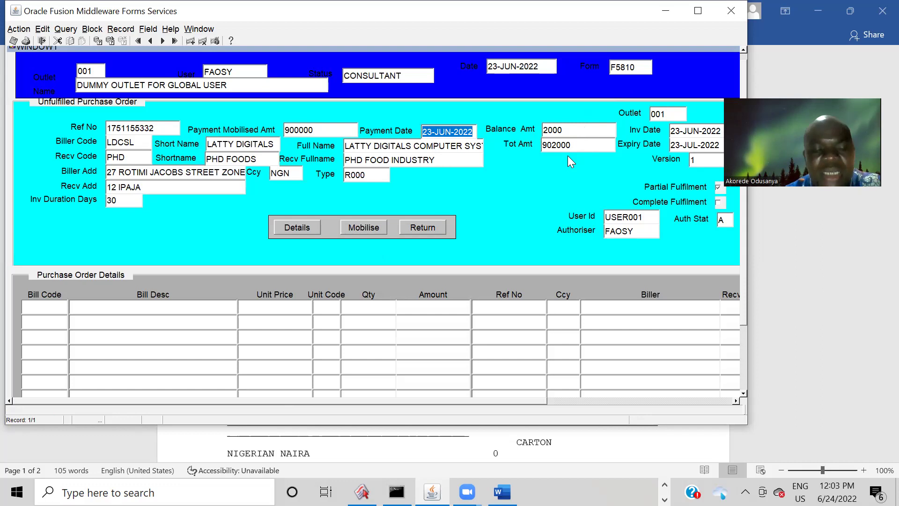
key(Tab)
key(Tab)
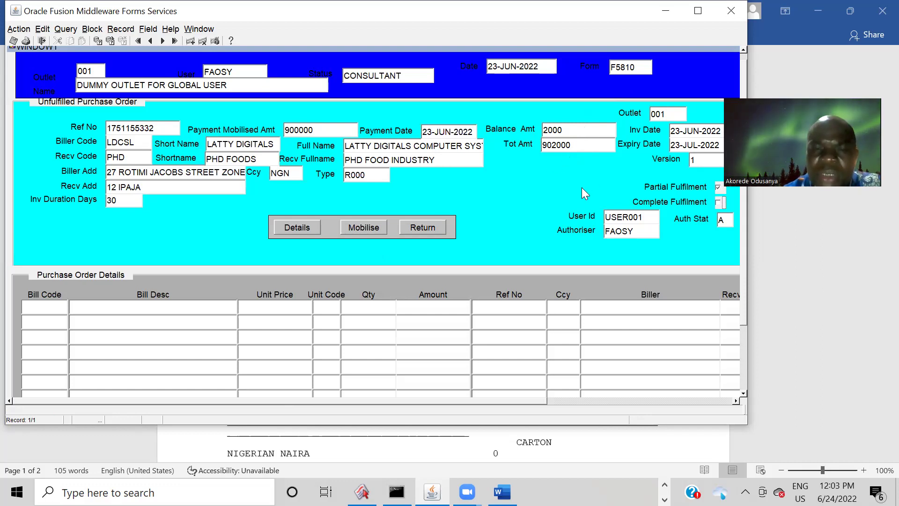
click(285, 230)
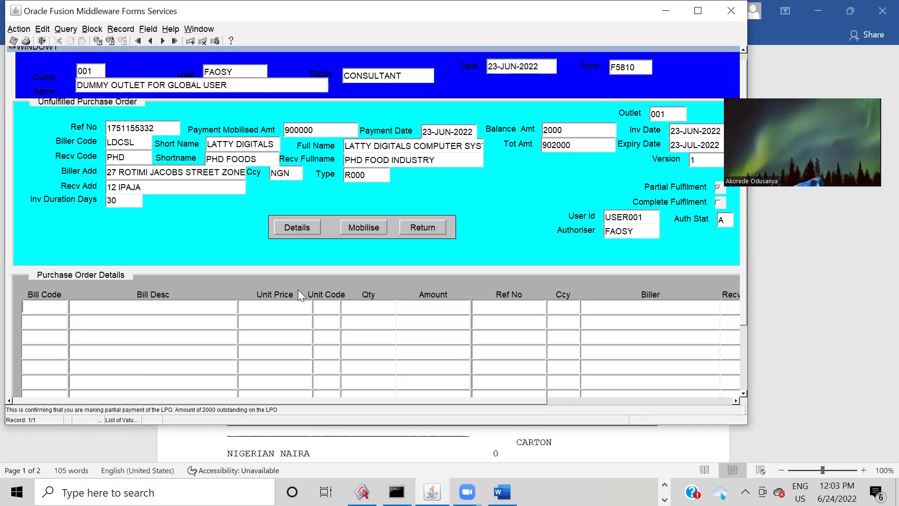
click(300, 226)
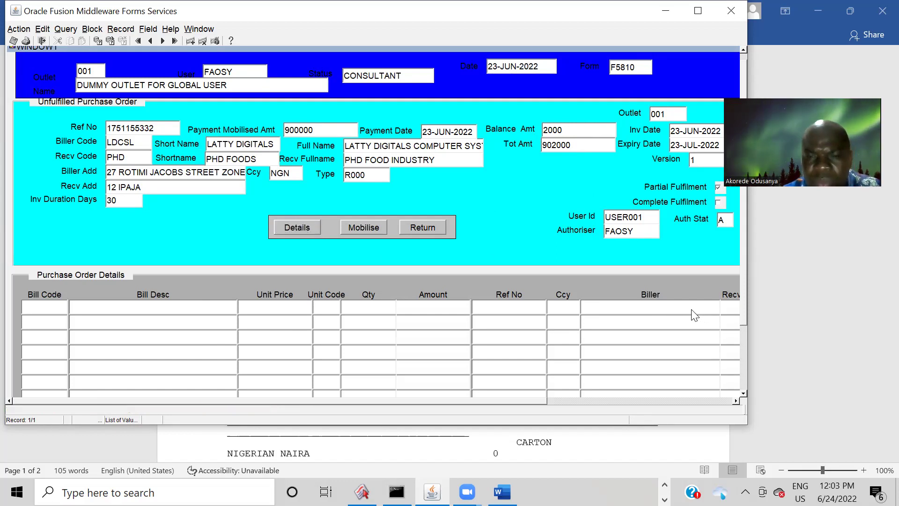
scroll(743, 329, down, 3)
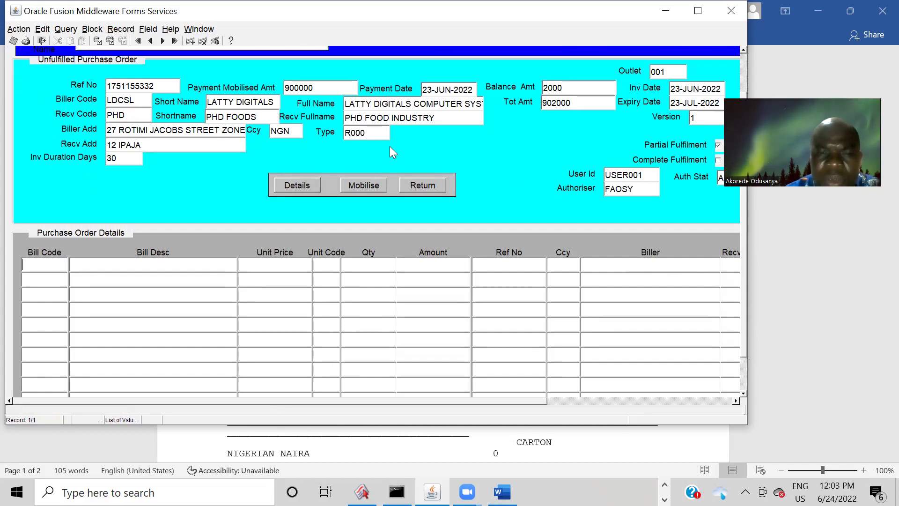
click(363, 185)
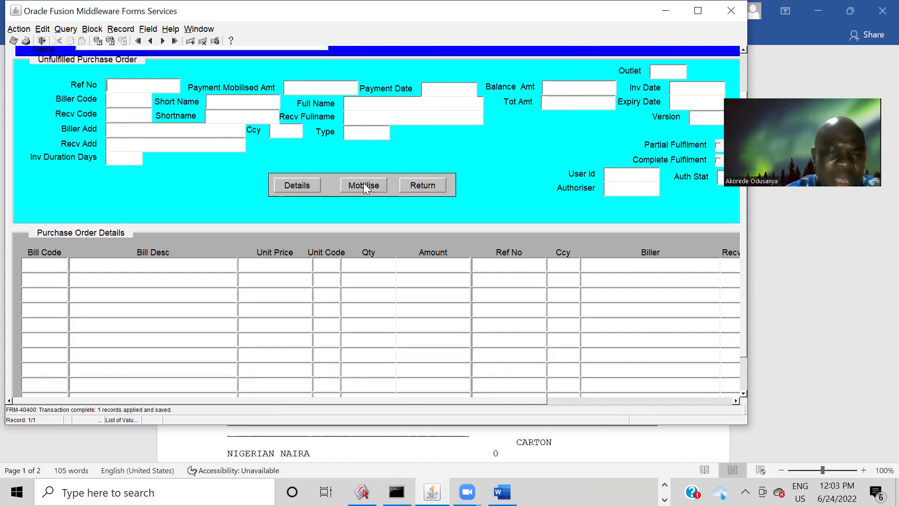
click(419, 185)
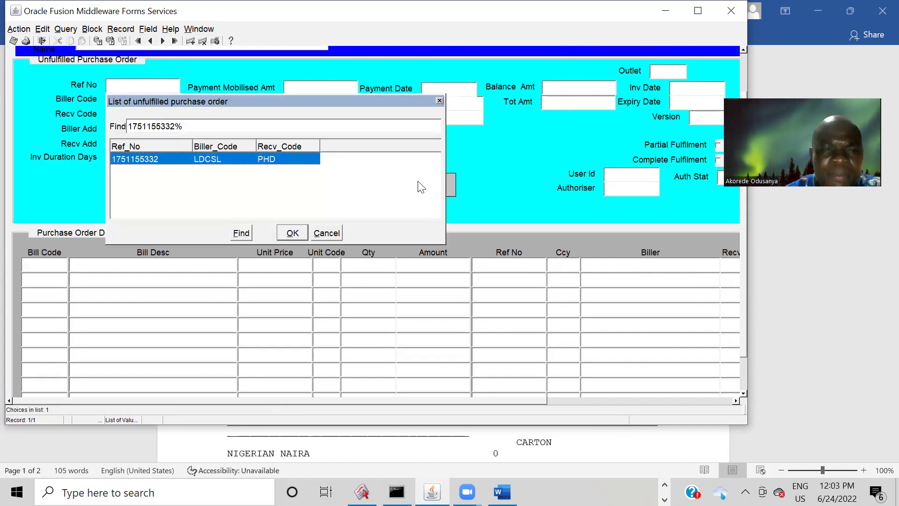
key(Return)
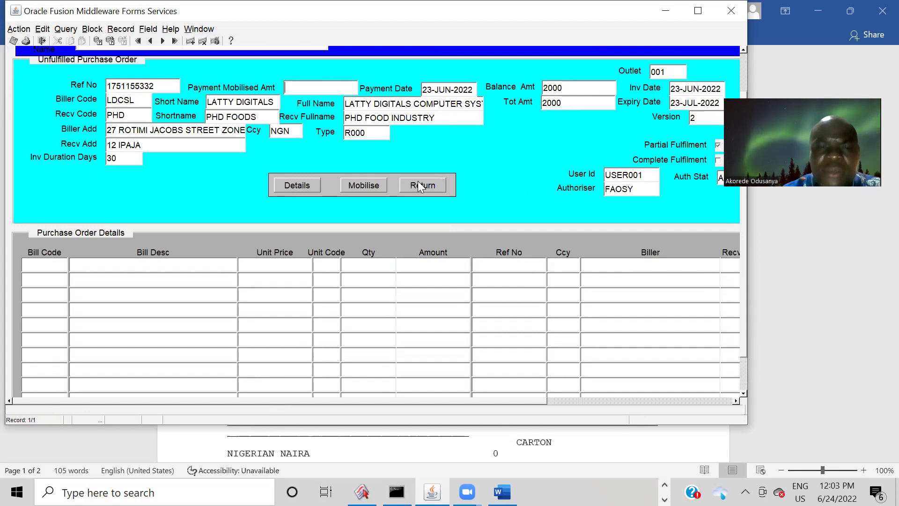
click(304, 184)
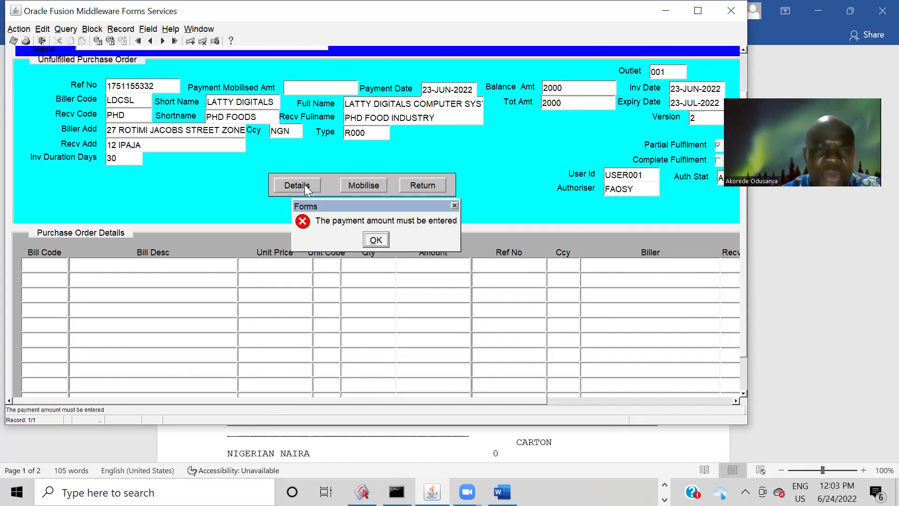
click(376, 240)
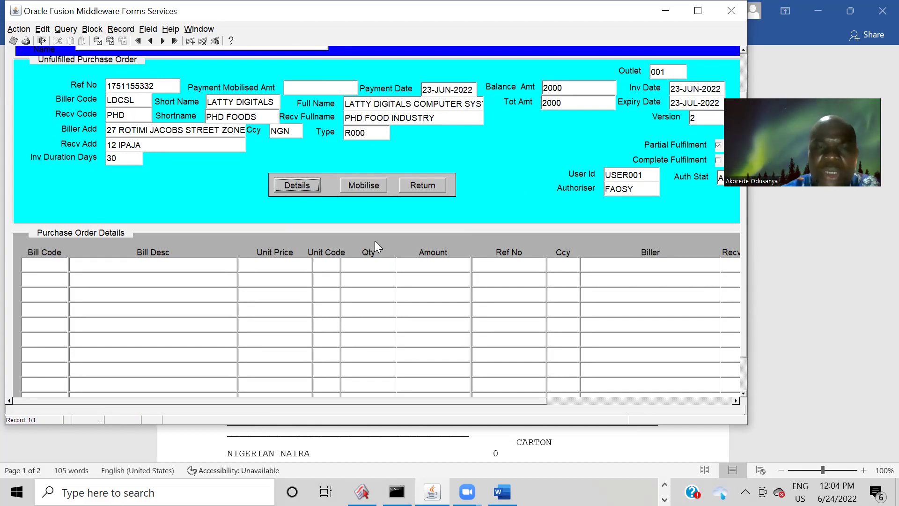
Enter 2000 as the Payment Mobilised Amount to clear the remaining balance
click(293, 86)
text(2000)
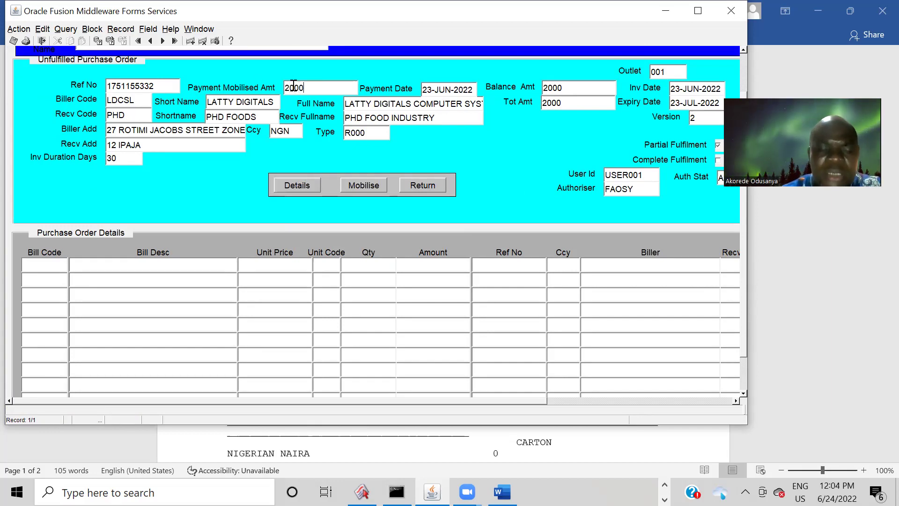
key(Tab)
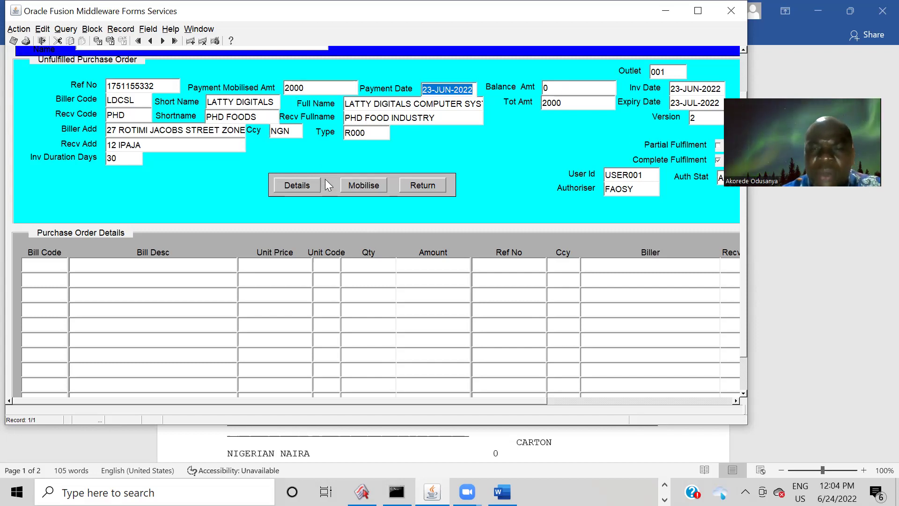
Fill the first order line with RAW004 and change its quantity from 1000 to 800
click(304, 186)
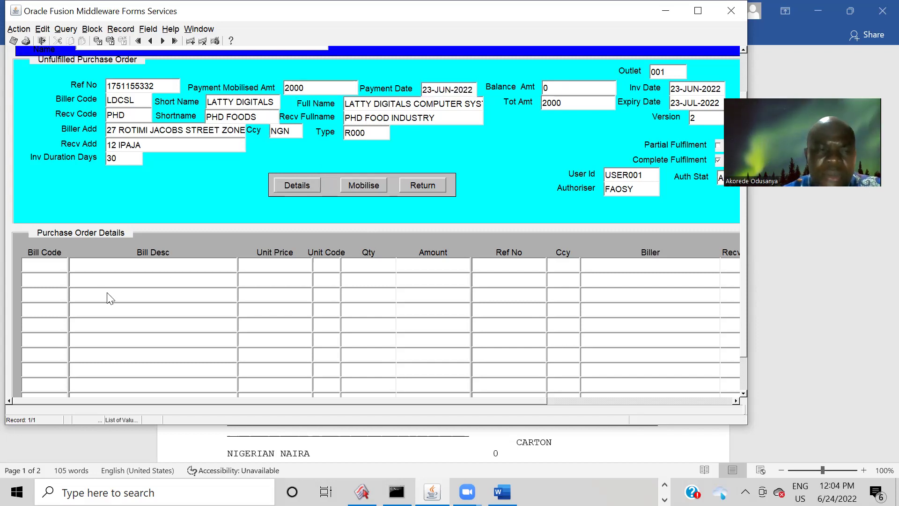
double_click(55, 266)
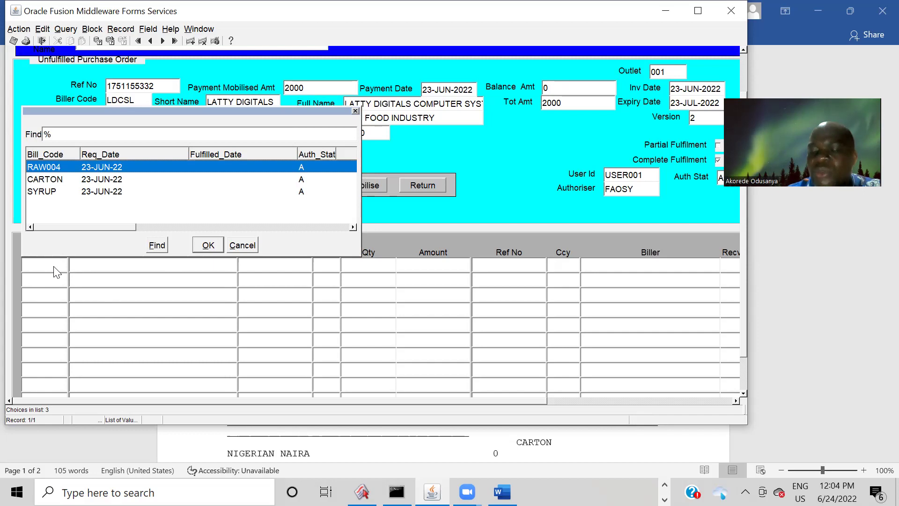
key(Return)
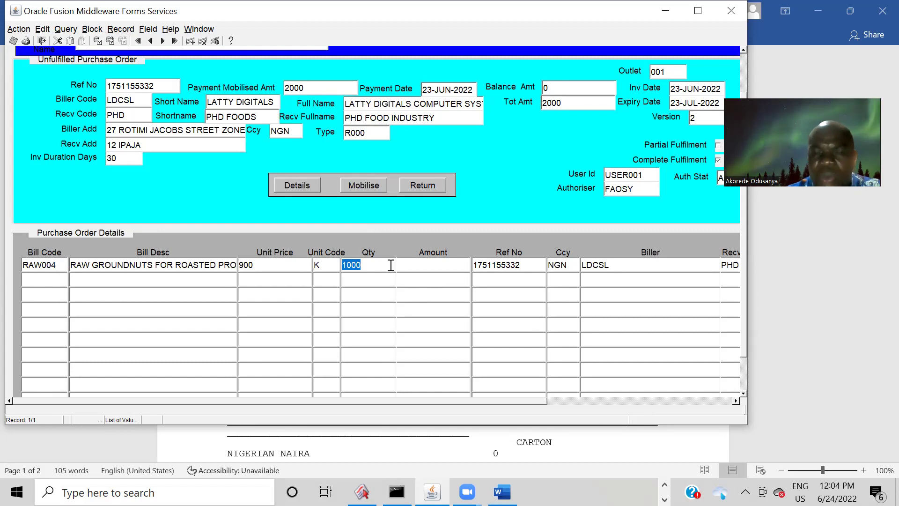
key(Tab)
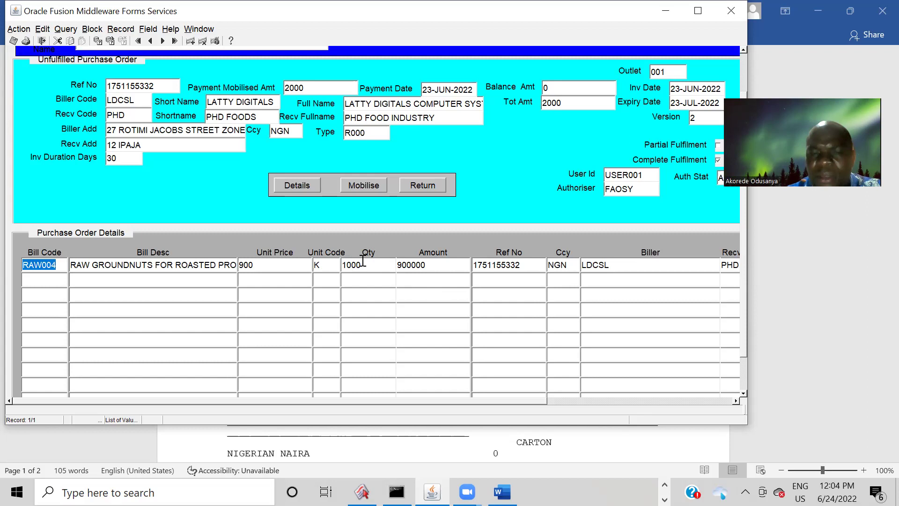
click(361, 265)
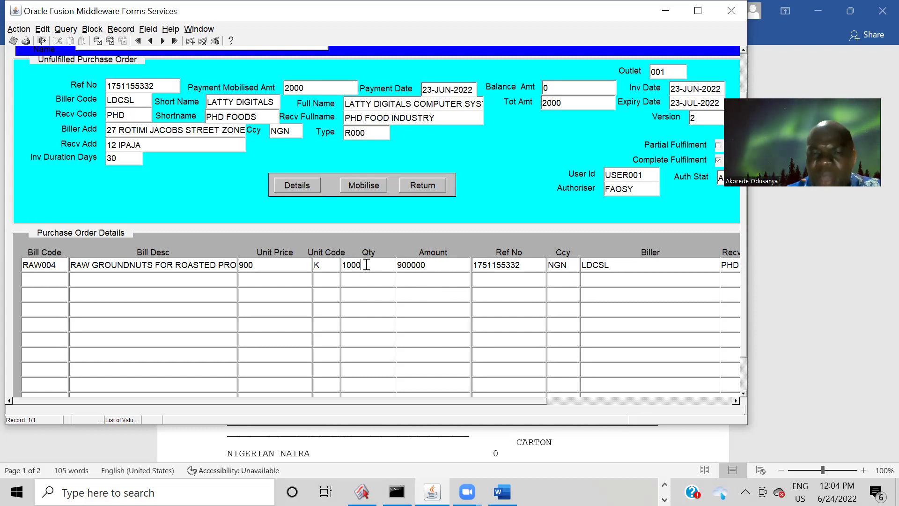
key(BackSpace)
key(BackSpace)
key(BackSpace)
key(BackSpace)
text(800)
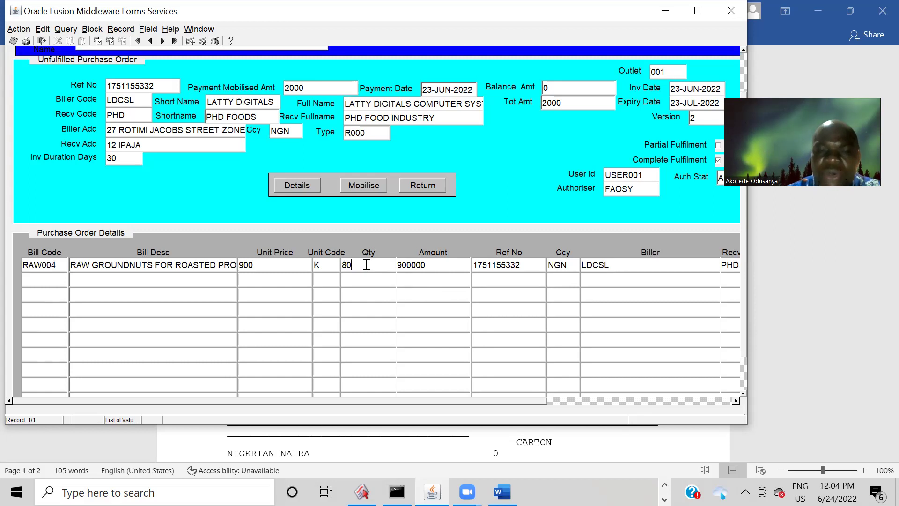
key(Tab)
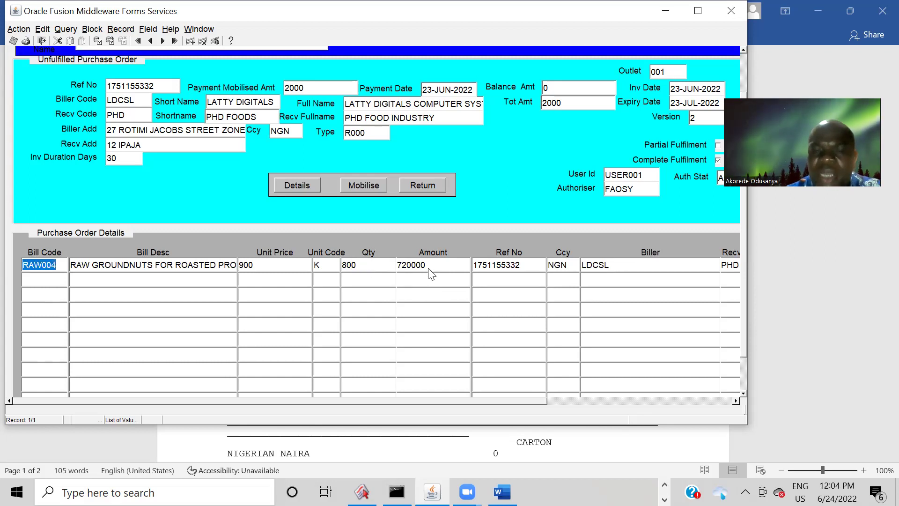
Add a CARTON line (500 at 100) and a SYRUP line (100 at 20) below RAW004
key(Down)
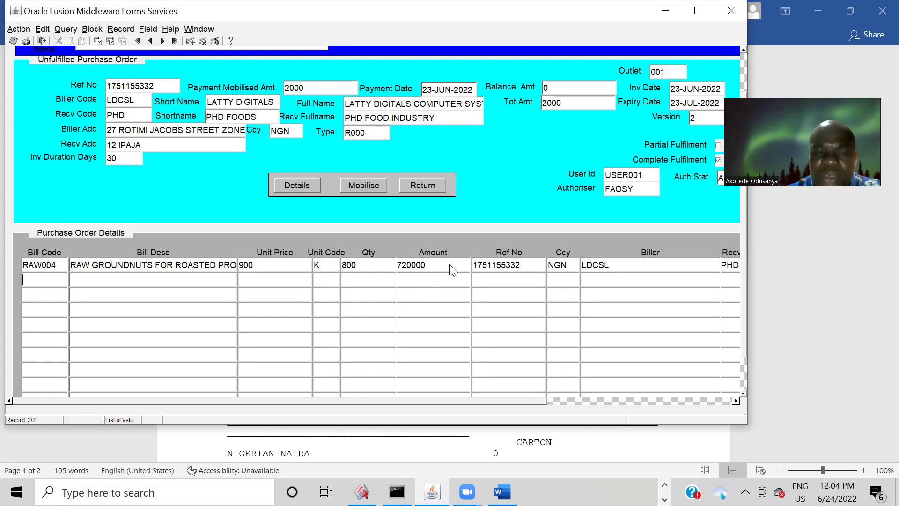
key(ctrl+l)
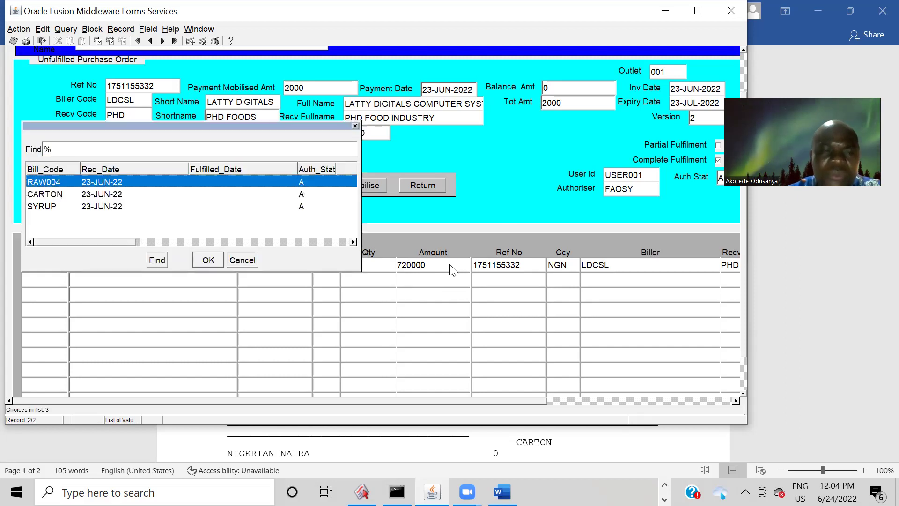
key(Down)
key(Return)
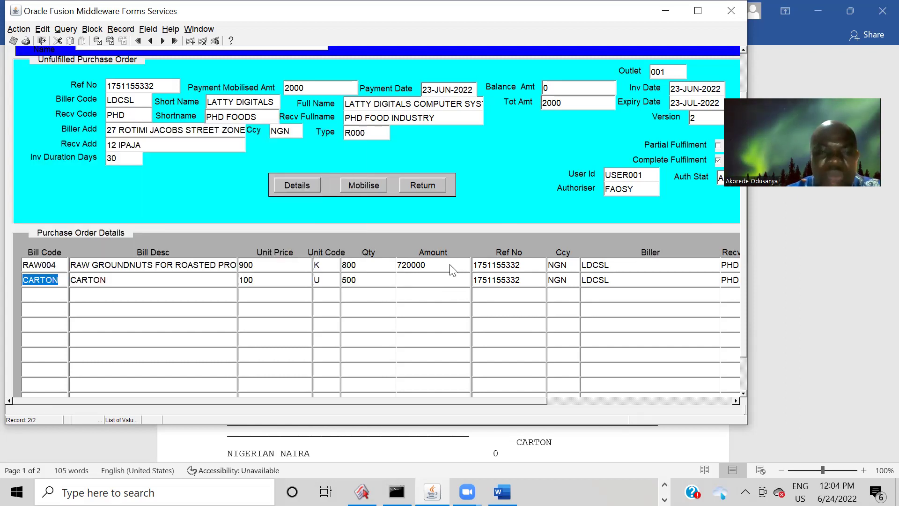
key(Tab)
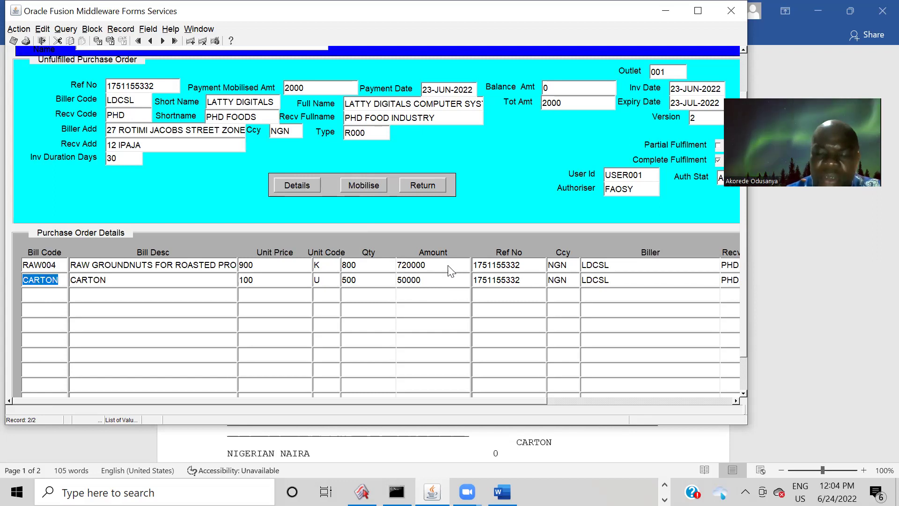
key(Down)
key(ctrl+l)
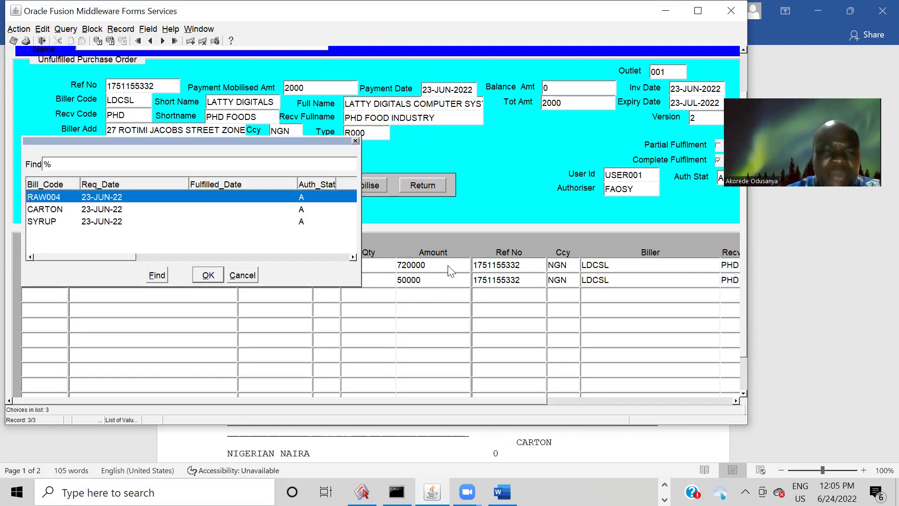
key(Down)
key(Down)
key(Return)
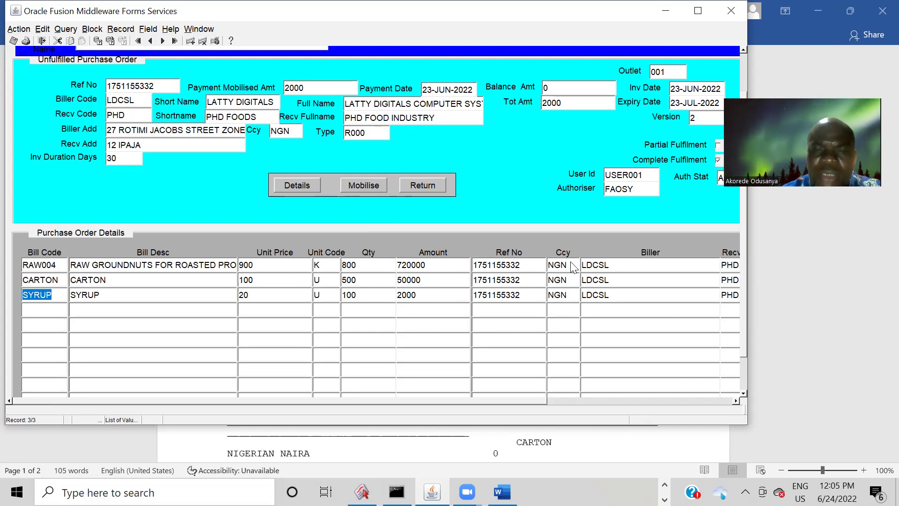
Stretch the form window's right edge to show Recv Code, Outlet, Auth and F, then scroll to the top
mouse_move(746, 237)
mouse_down()
mouse_move(744, 347)
mouse_move(734, 239)
mouse_up()
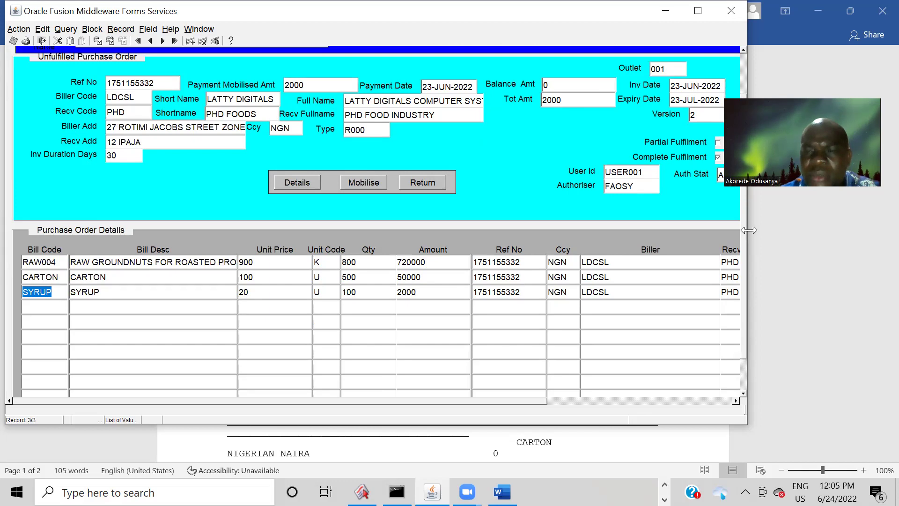
drag(749, 230, 861, 216)
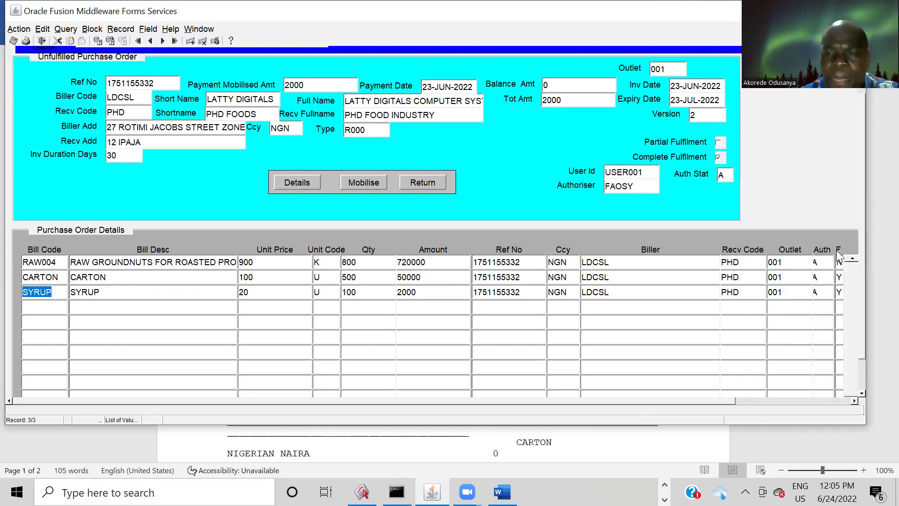
click(863, 254)
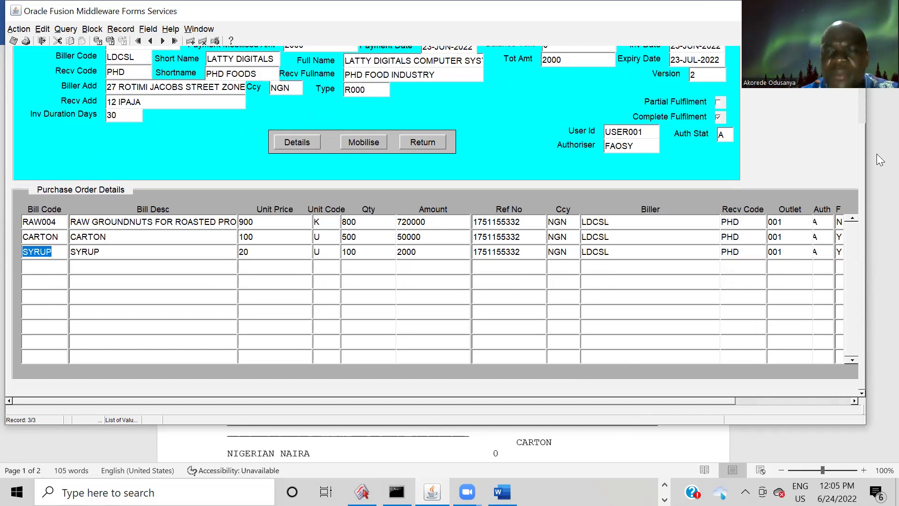
scroll(863, 255, up, 3)
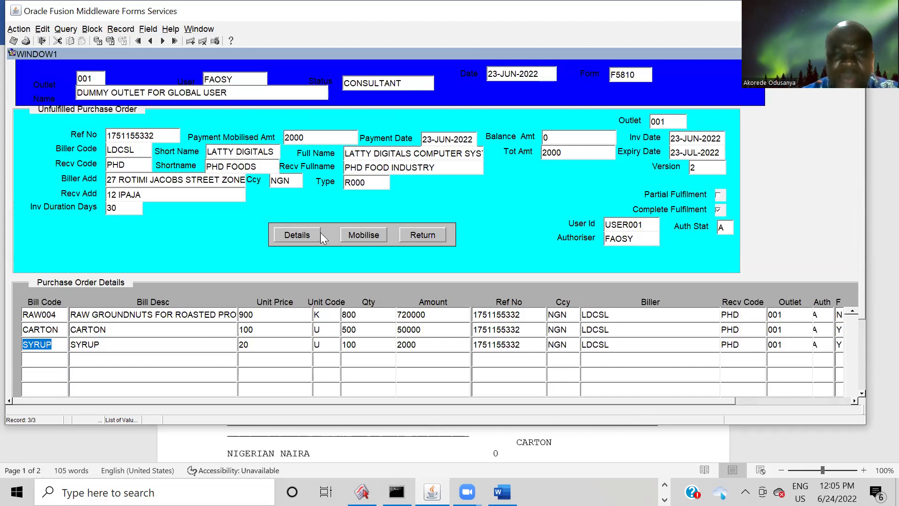
click(372, 234)
click(432, 244)
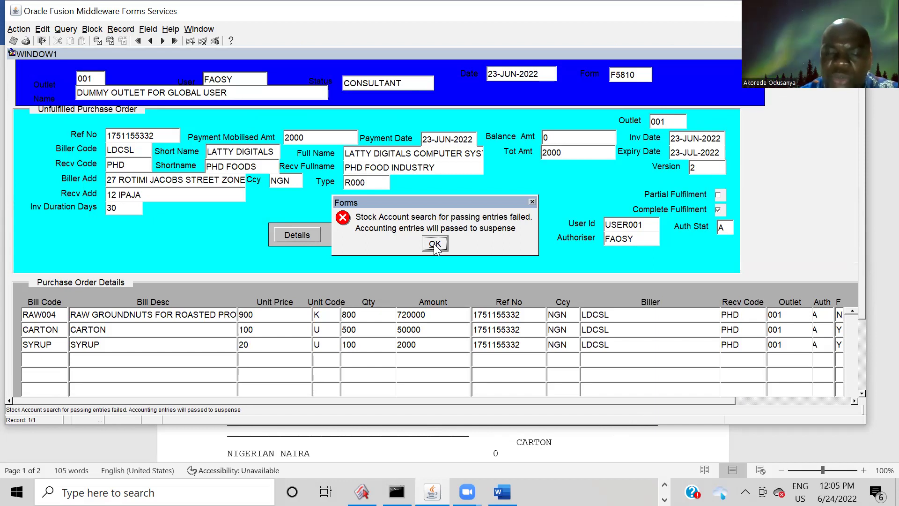
click(434, 243)
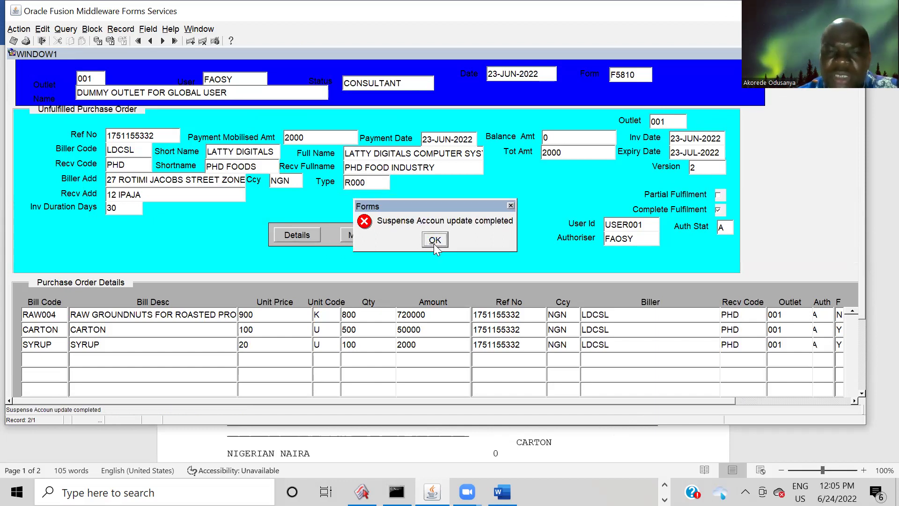
click(434, 242)
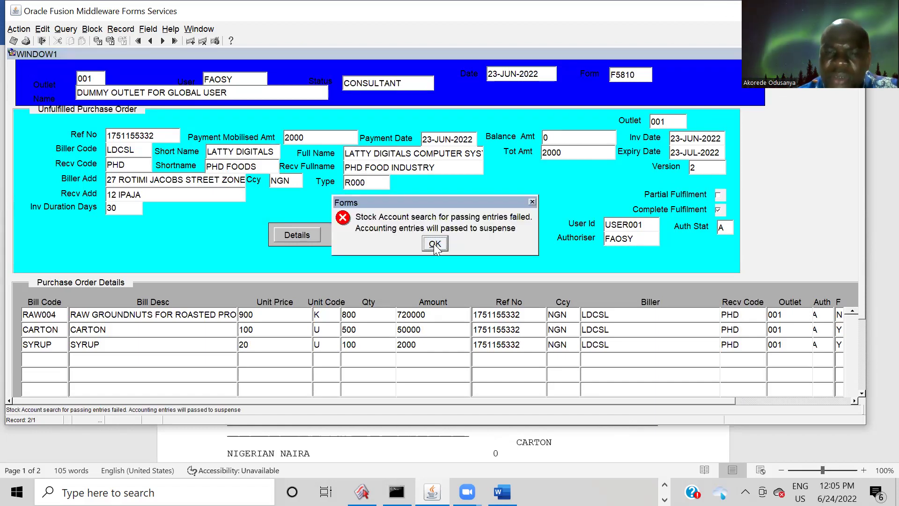
click(435, 243)
click(434, 240)
click(434, 241)
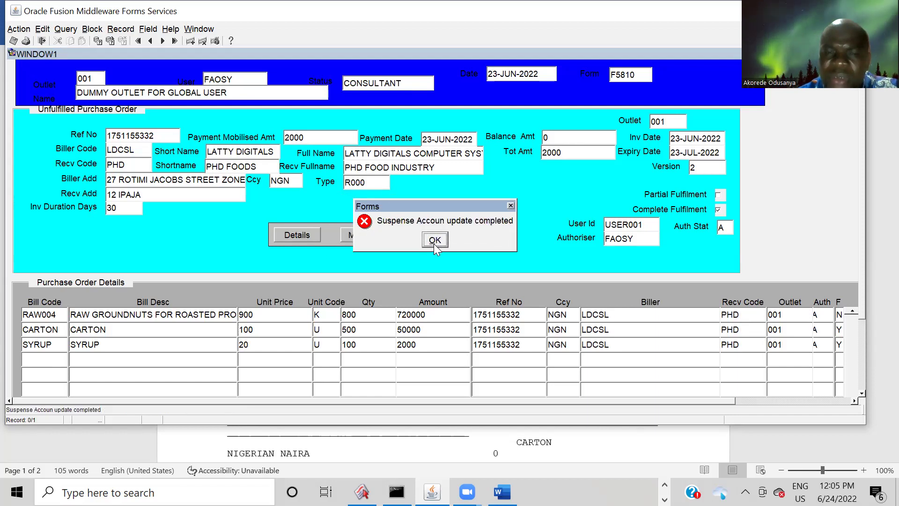
click(433, 241)
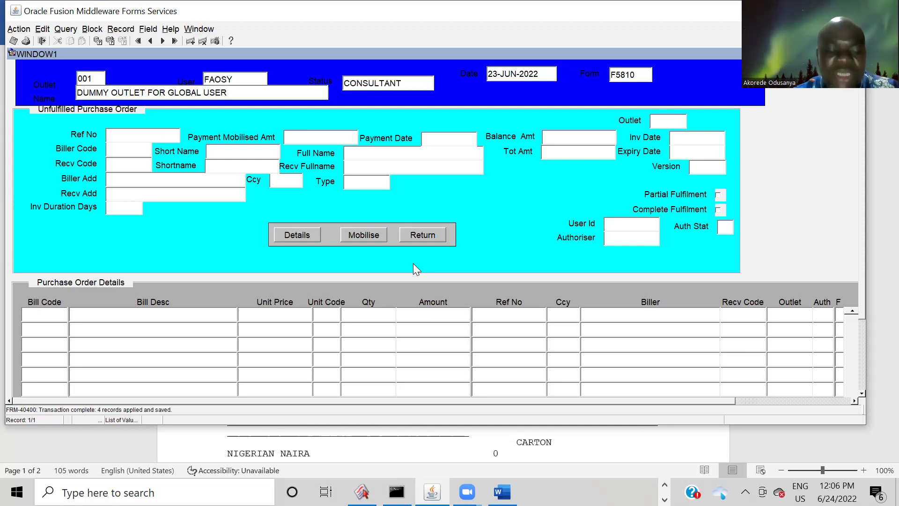
key(F9)
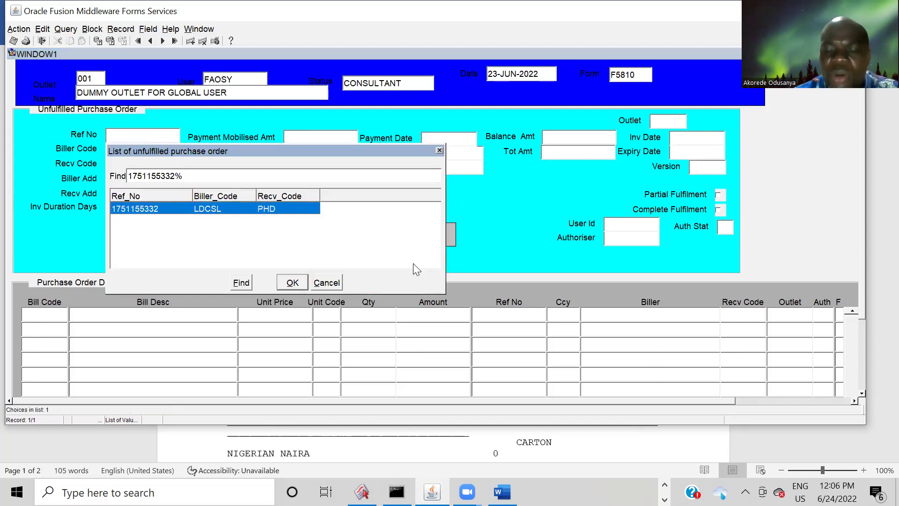
key(Return)
key(Tab)
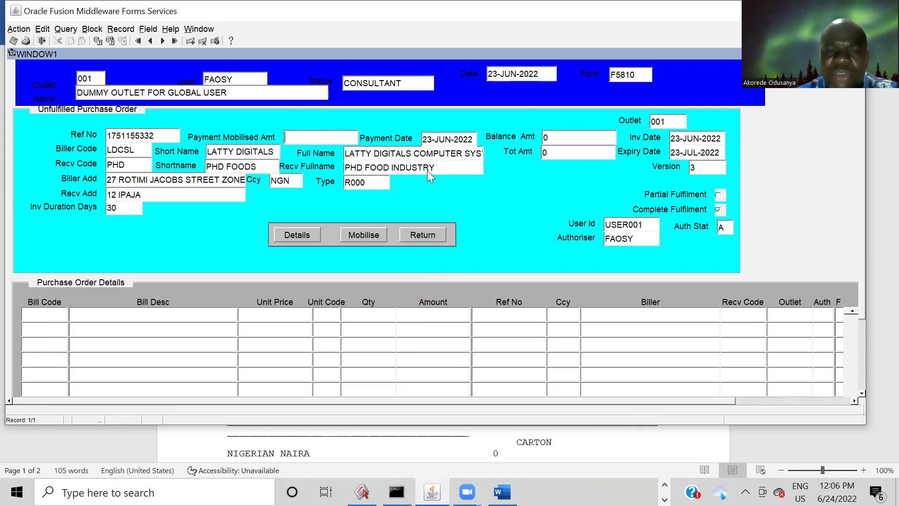
Add a RAW004 line of 200 units totalling 180000 and mobilise it
click(53, 320)
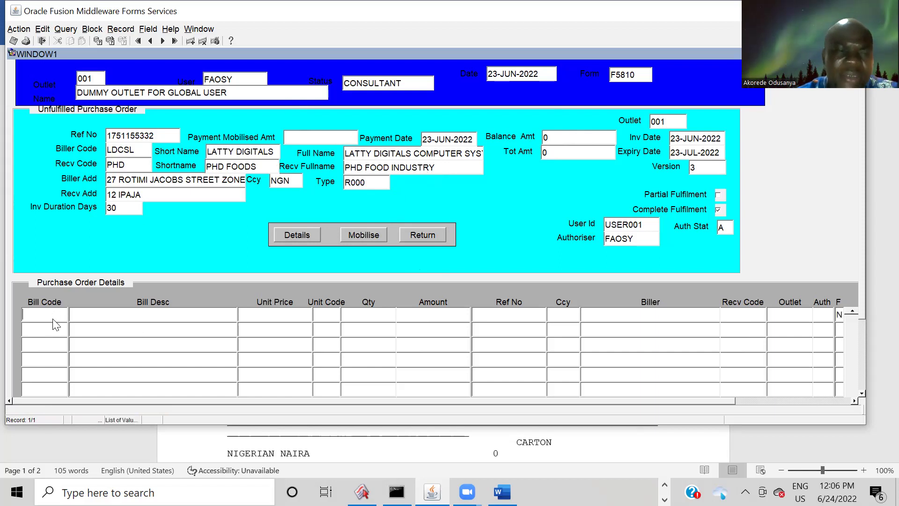
key(ctrl+l)
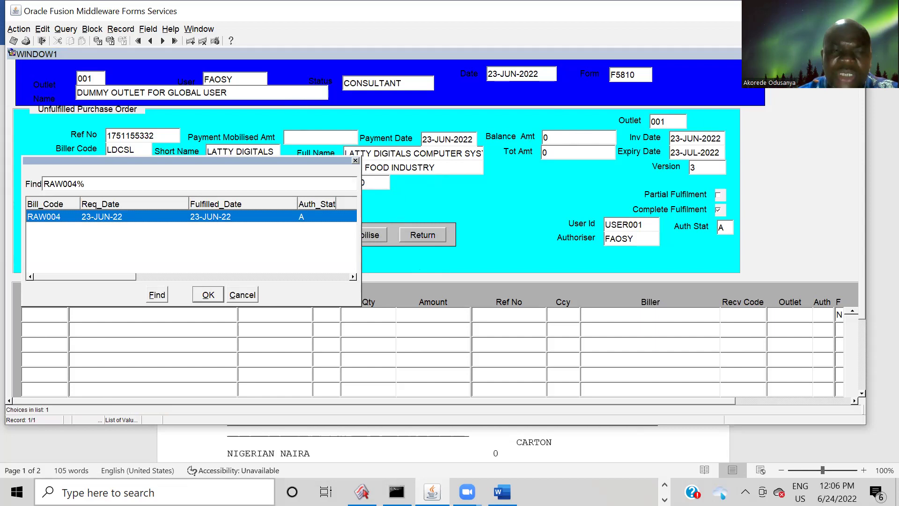
key(Return)
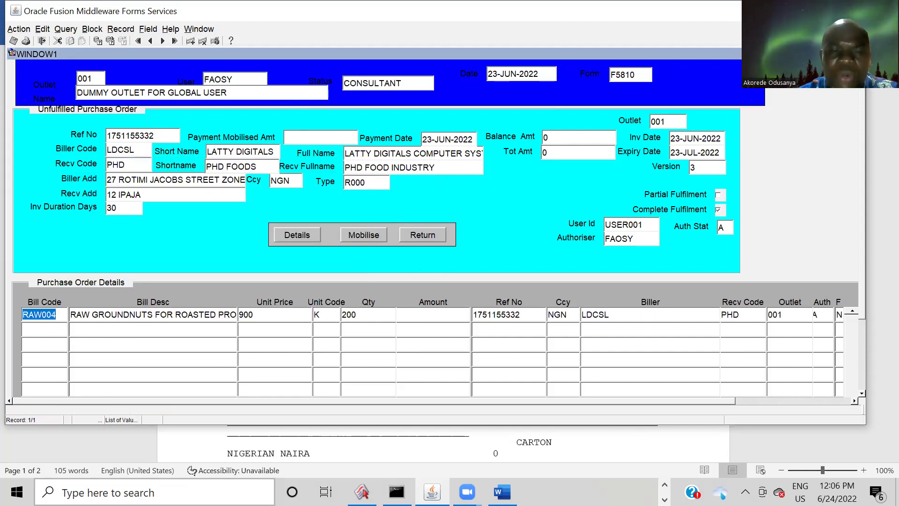
click(349, 314)
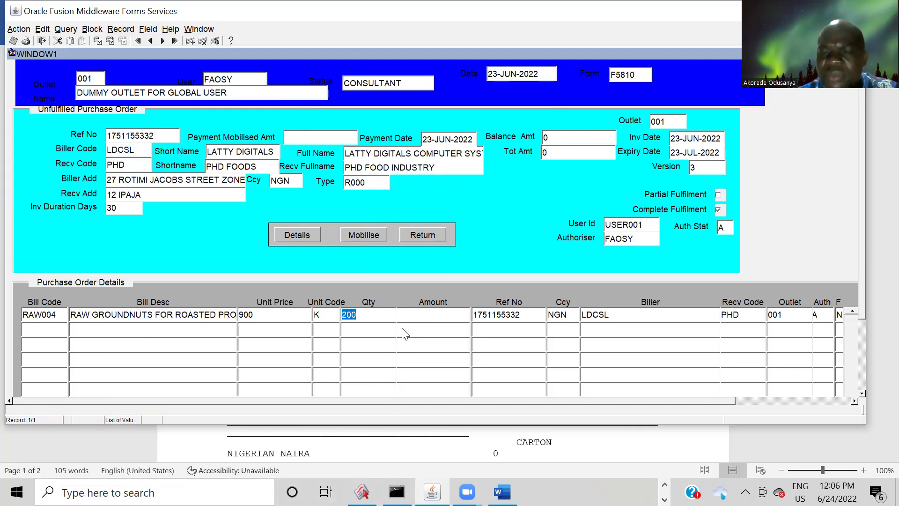
key(Tab)
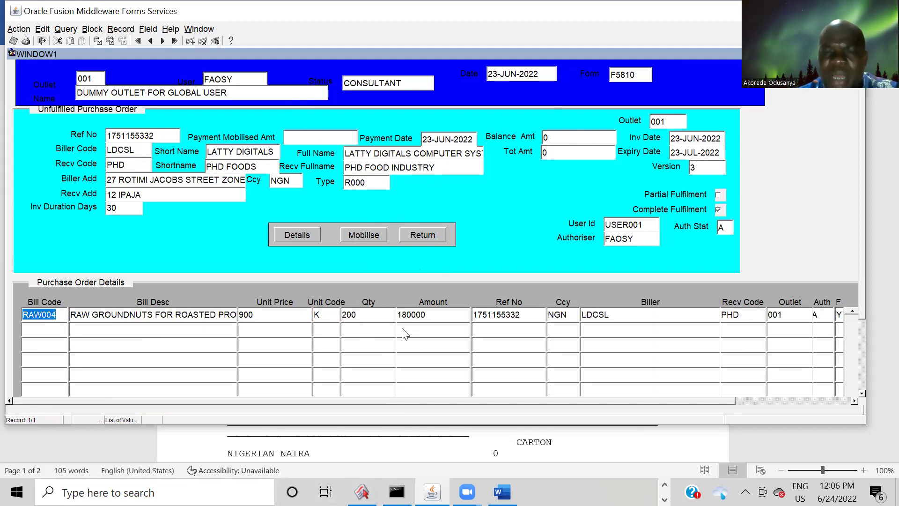
click(372, 234)
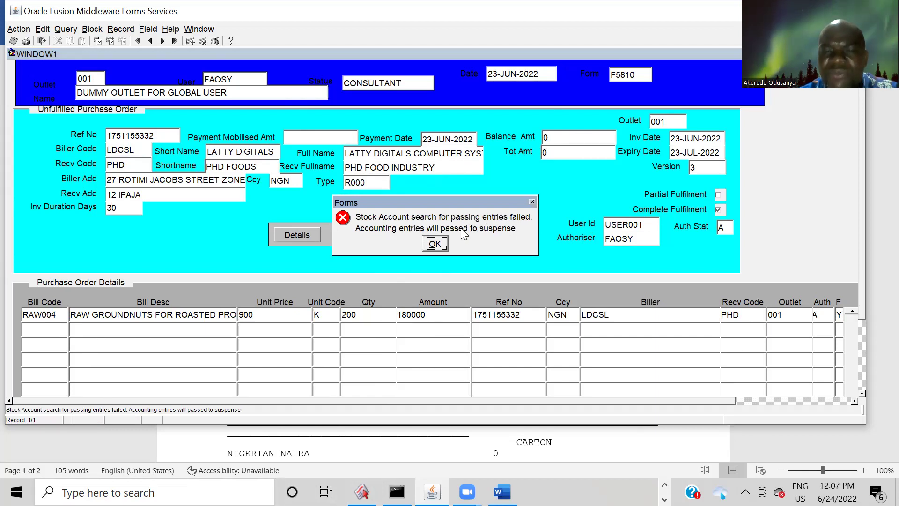
Acknowledge the stock account and suspense notices so 2 records save, then leave the order form
click(433, 243)
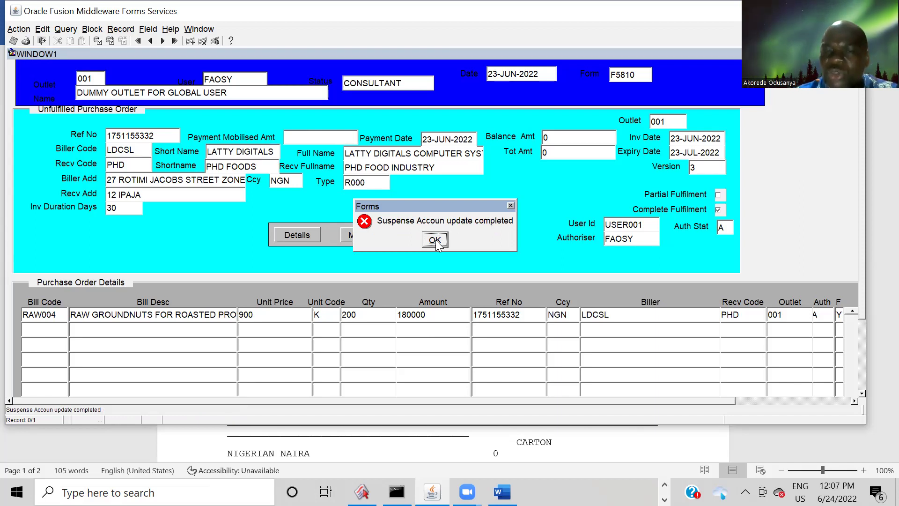
click(435, 241)
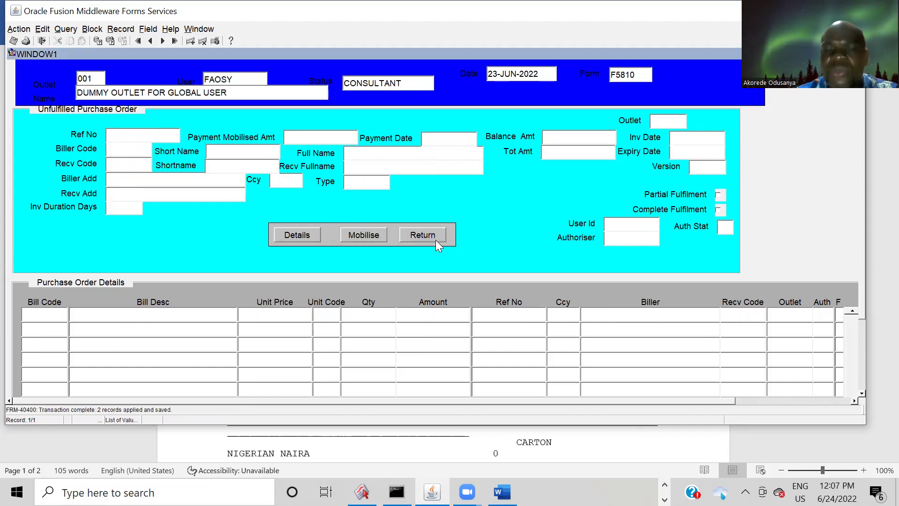
key(ctrl+l)
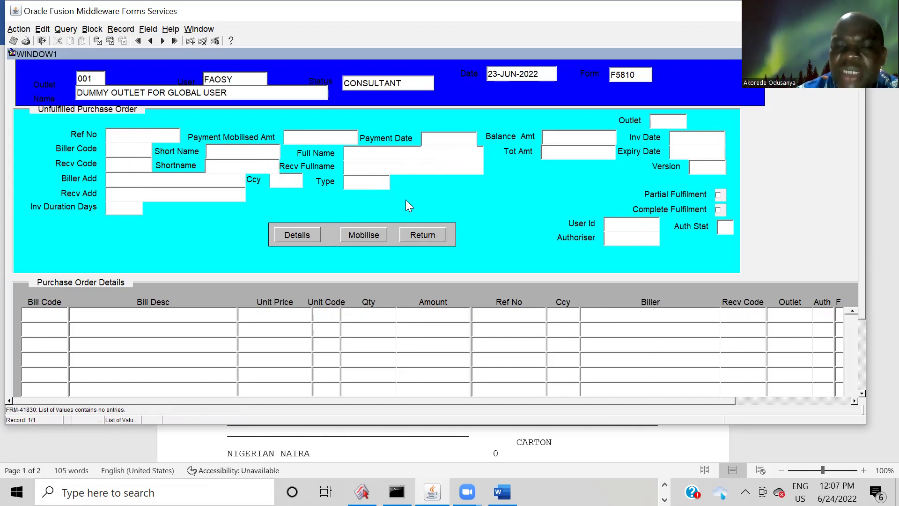
click(427, 234)
Open Raw Material Requisition under PHD Food Processing > Services and list its valid raw material products
click(440, 237)
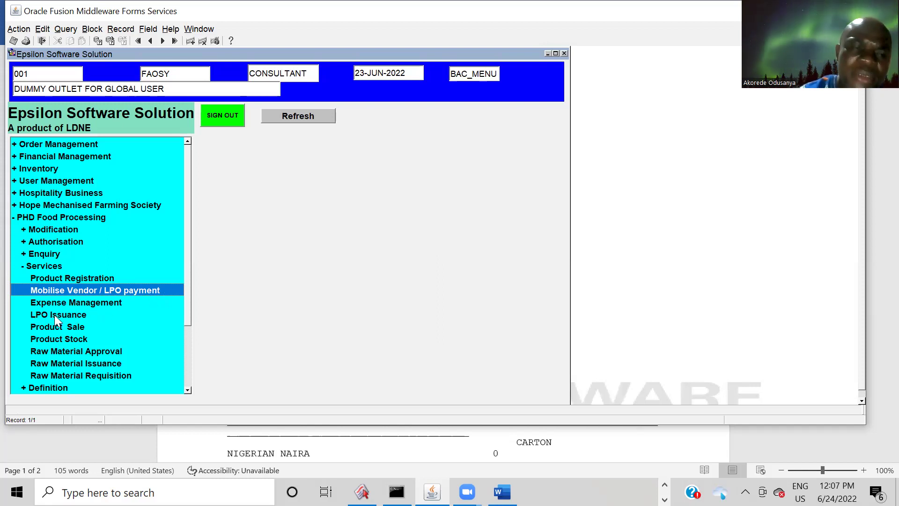
double_click(52, 242)
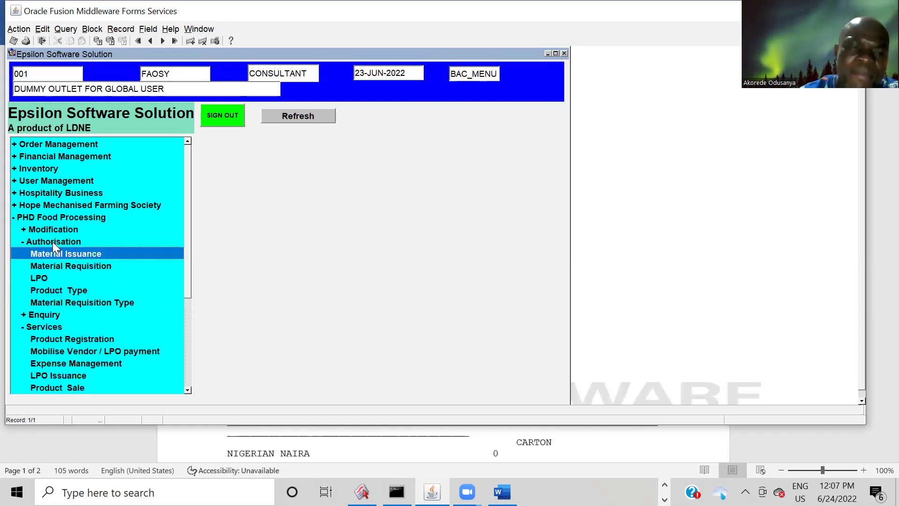
double_click(26, 244)
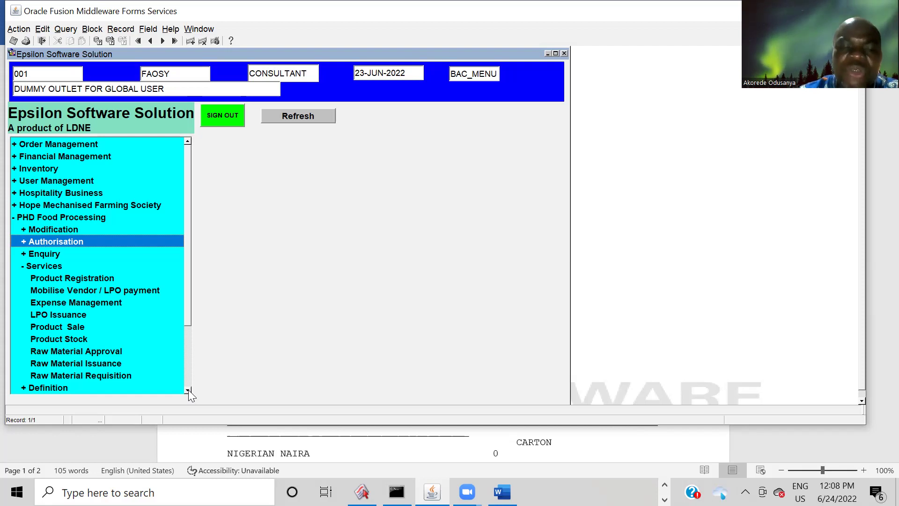
scroll(188, 389, down, 6)
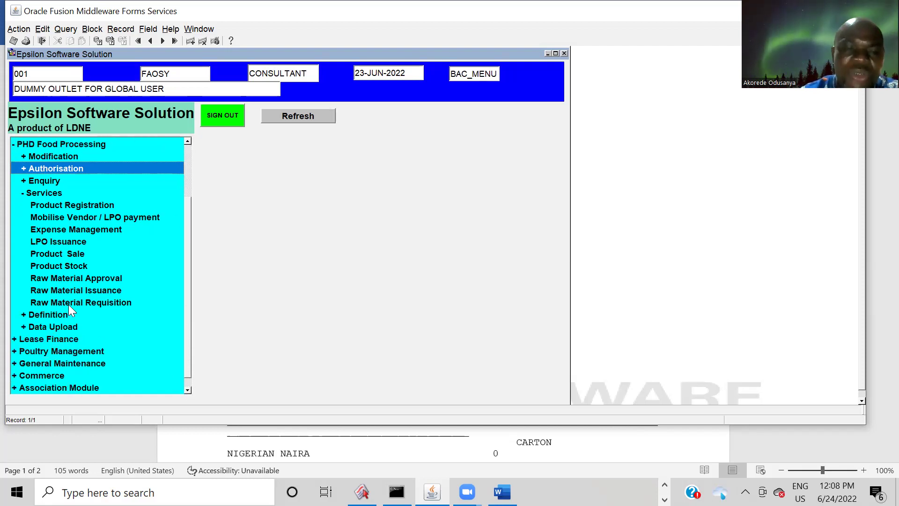
double_click(62, 302)
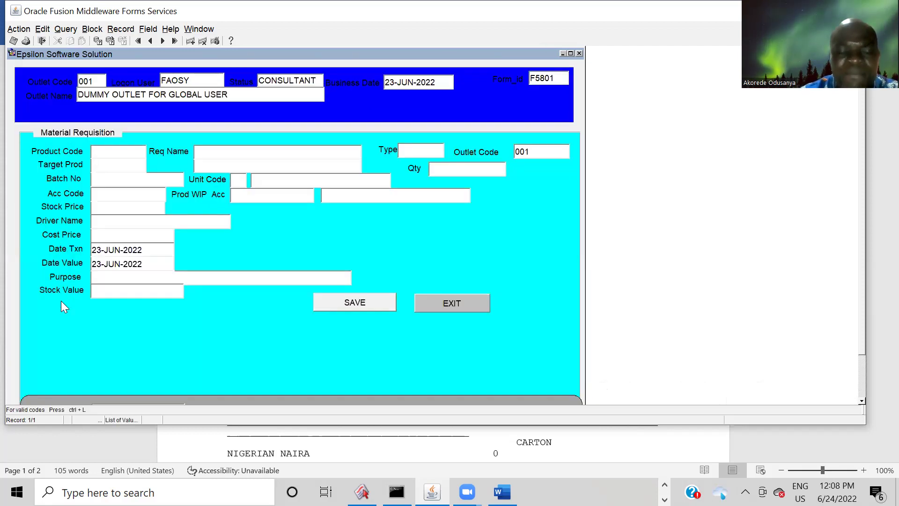
key(ctrl+l)
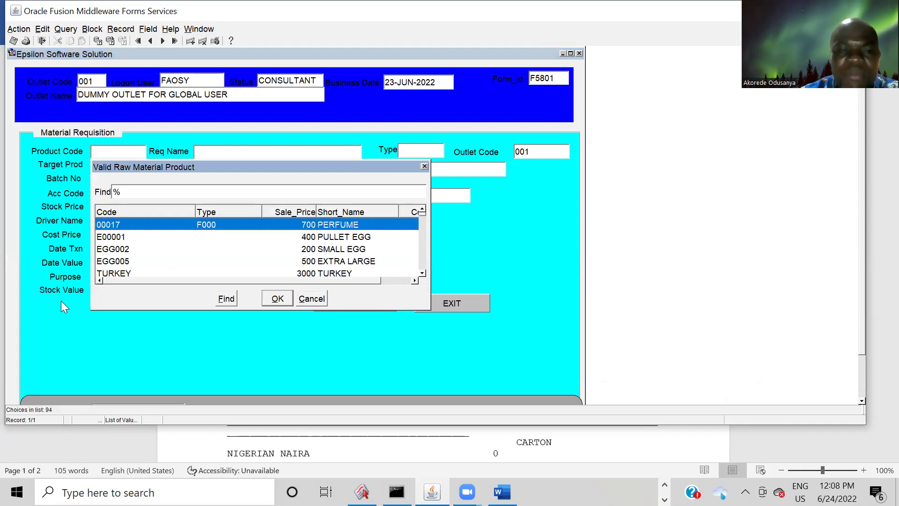
Search the raw material list for 'raW', browse it, and dismiss it without choosing
text(raW)
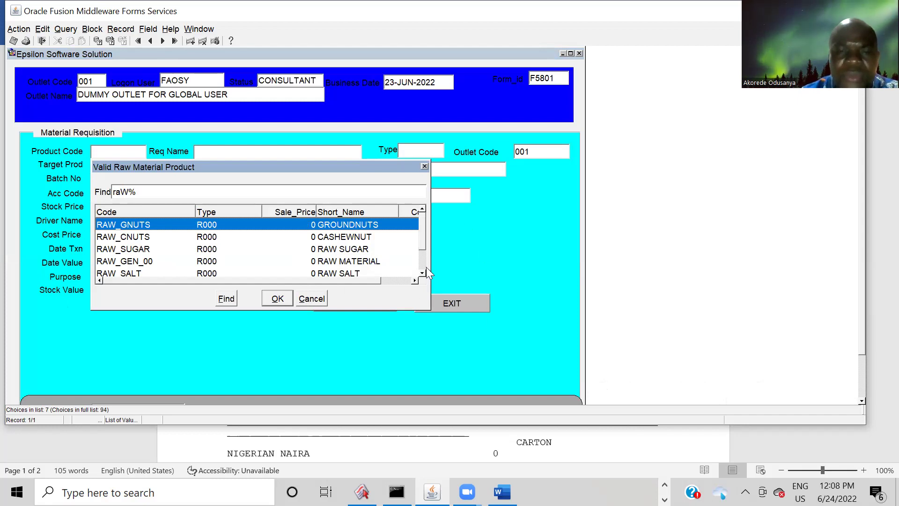
scroll(423, 275, down, 1)
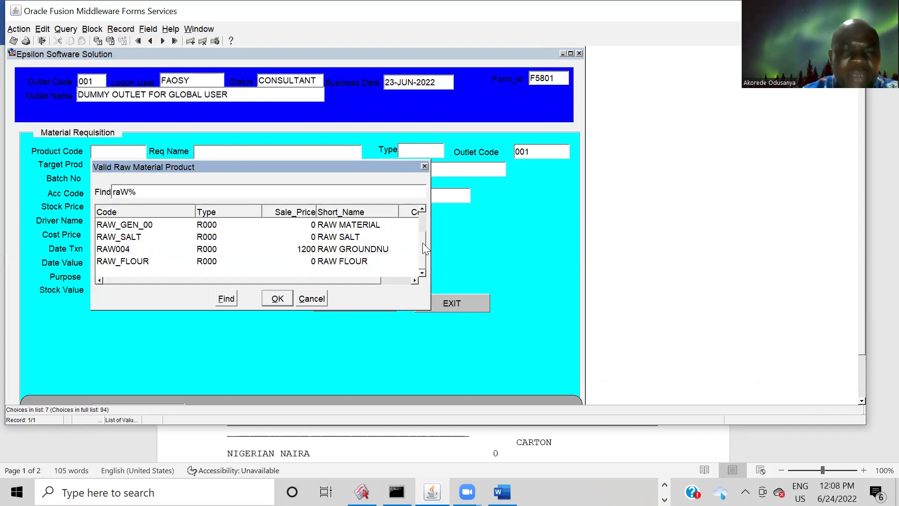
drag(424, 251, 424, 224)
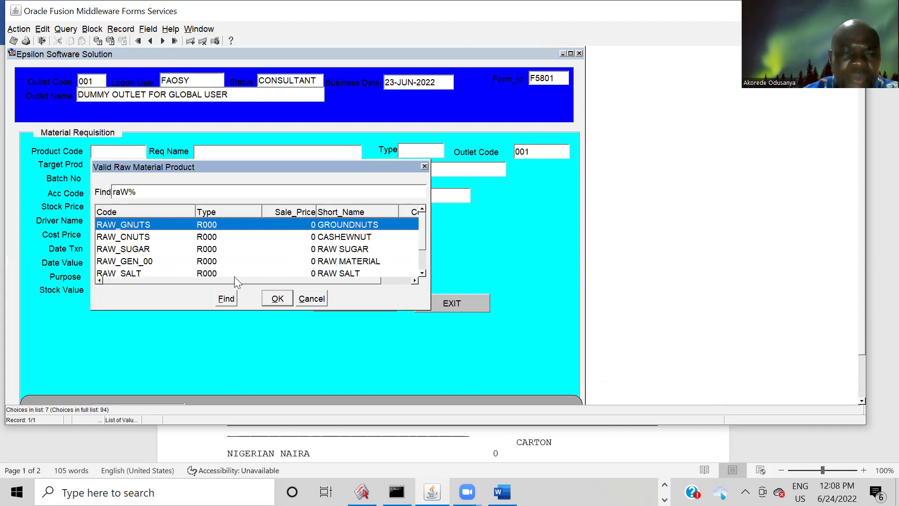
mouse_move(218, 281)
mouse_down()
mouse_move(278, 292)
mouse_move(251, 293)
mouse_move(230, 277)
mouse_up()
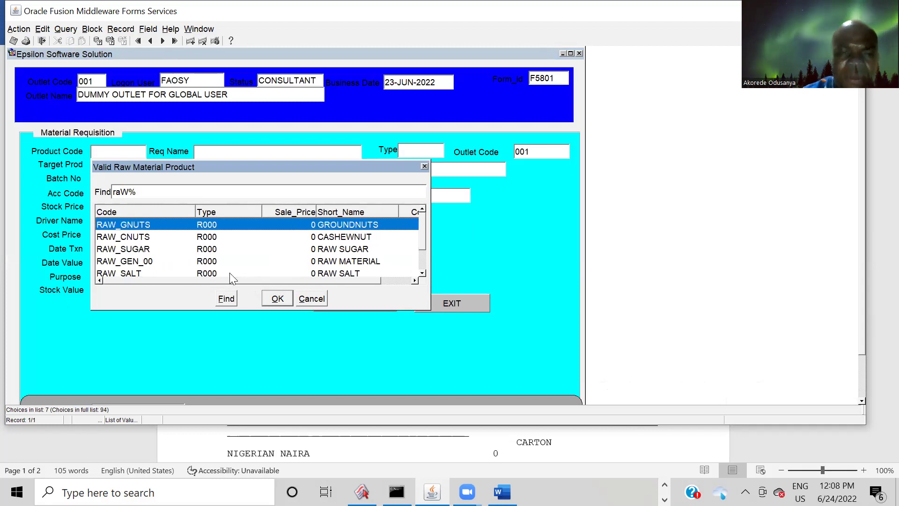
click(423, 274)
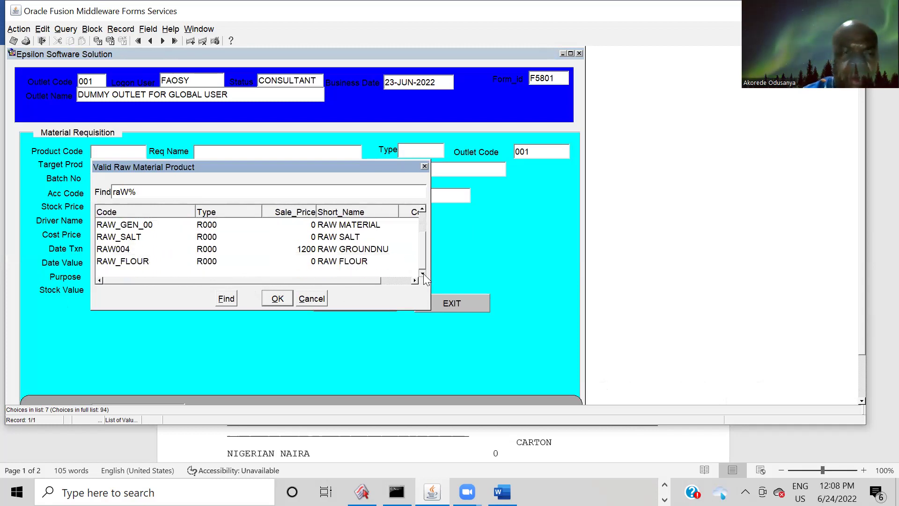
click(312, 300)
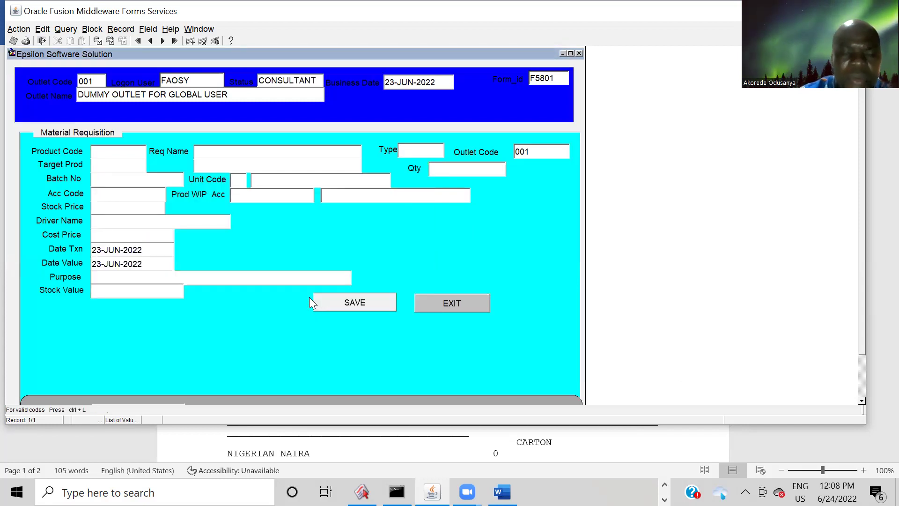
Select RAW004 raw groundnut as the product, bringing in type R000 and prices 1200/1000
key(ctrl+l)
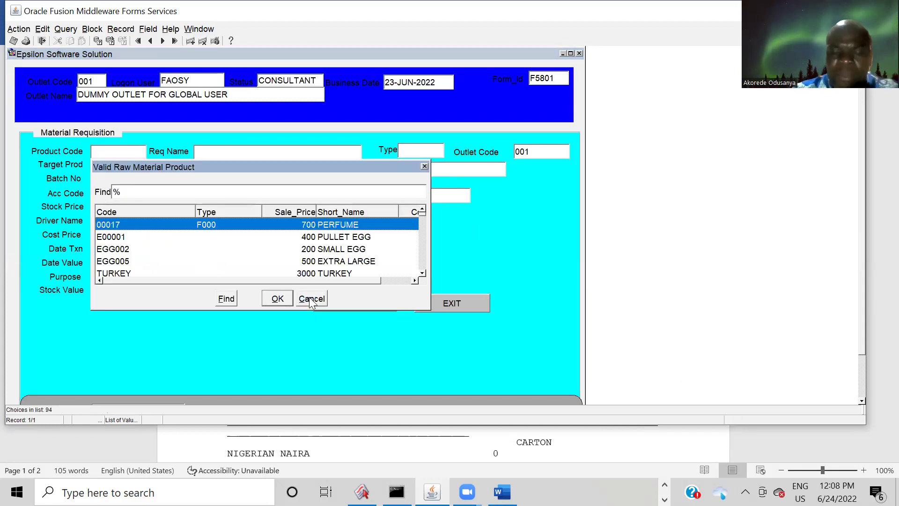
text(r)
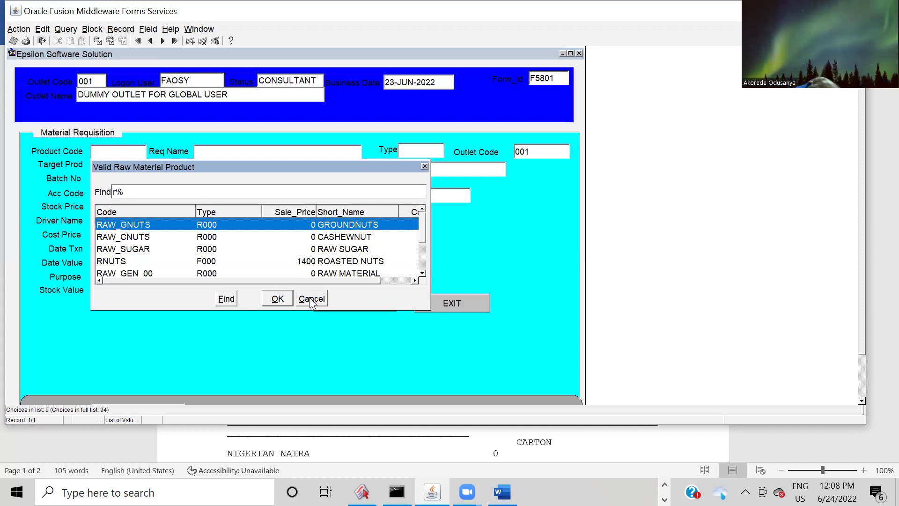
key(Down)
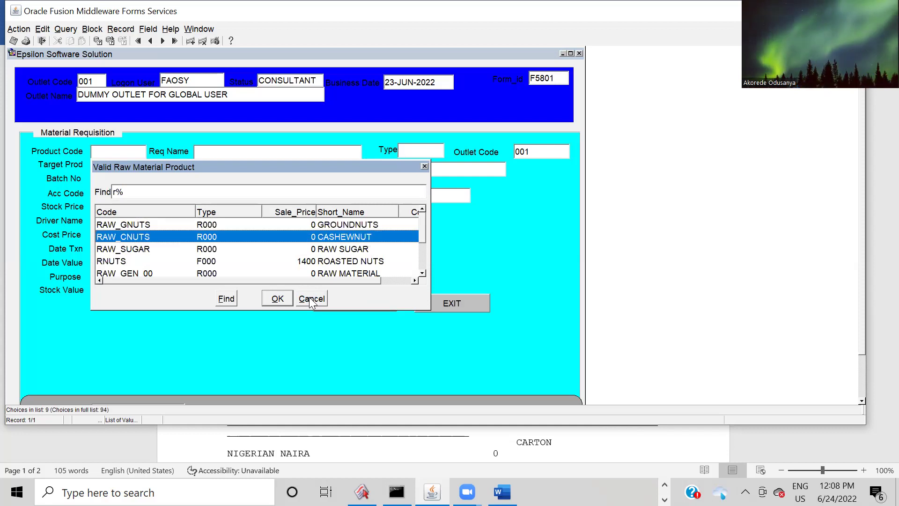
key(Down)
key(Down)
key(Down)
key(Down)
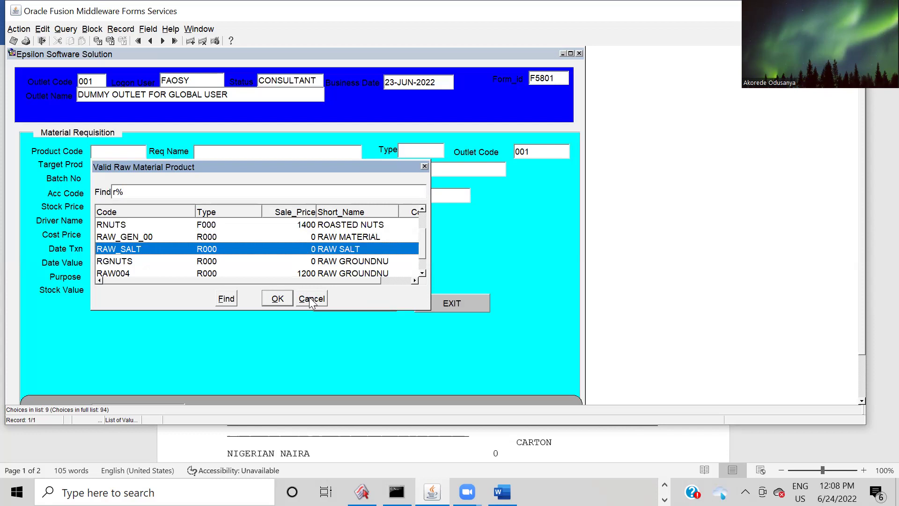
key(Down)
key(Down)
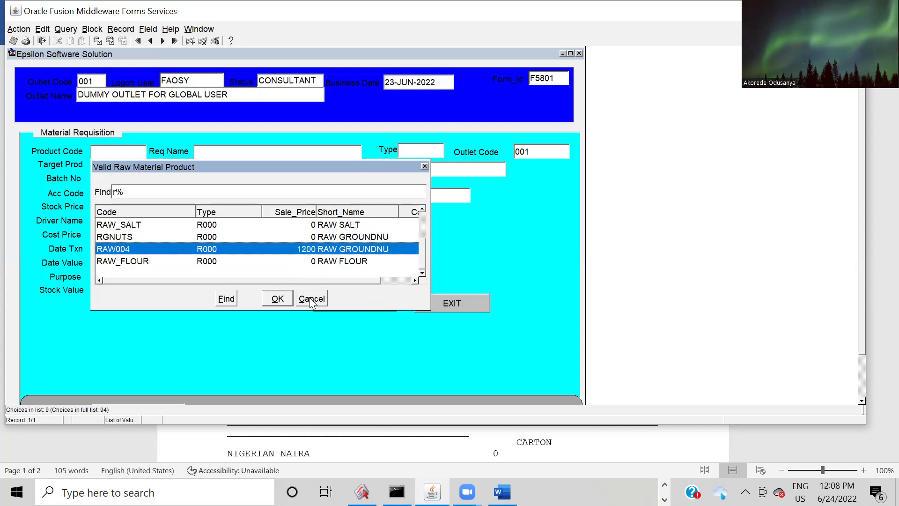
key(Return)
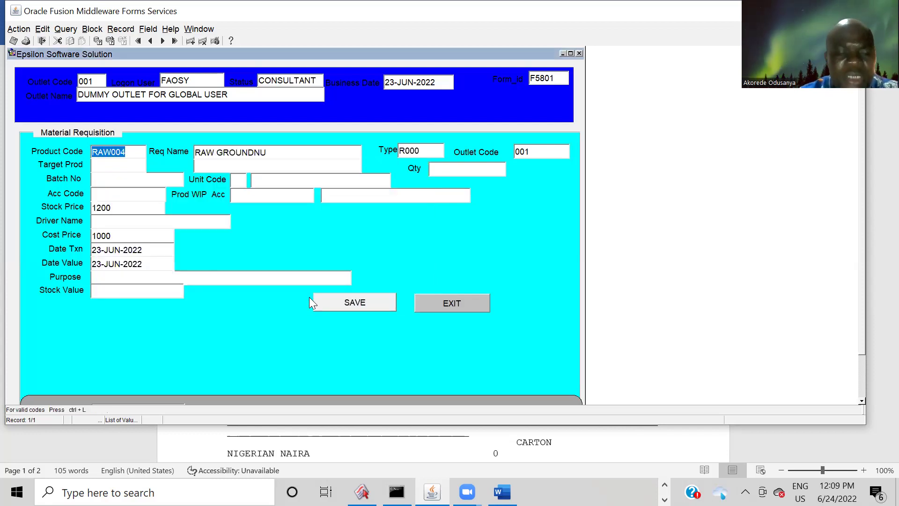
key(Tab)
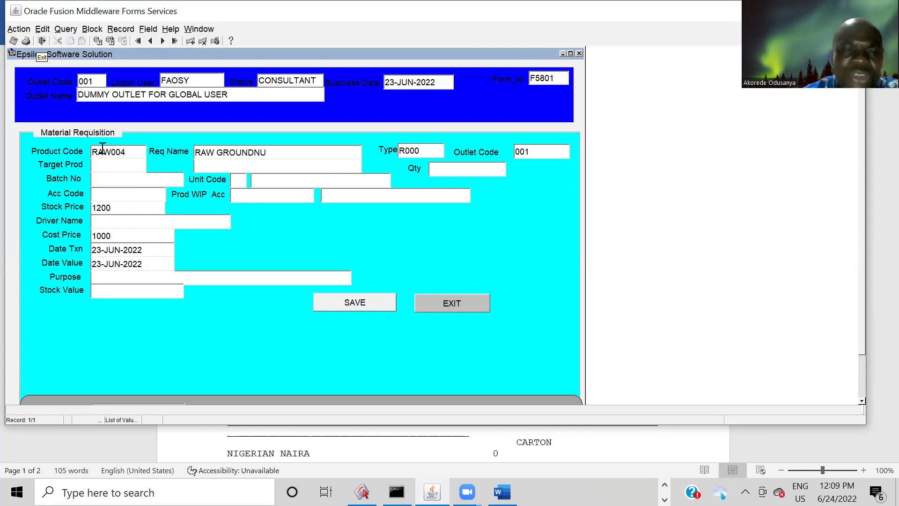
Choose RNUTS Roasted Nuts as the target product, then look up batch numbers and find none
key(ctrl+l)
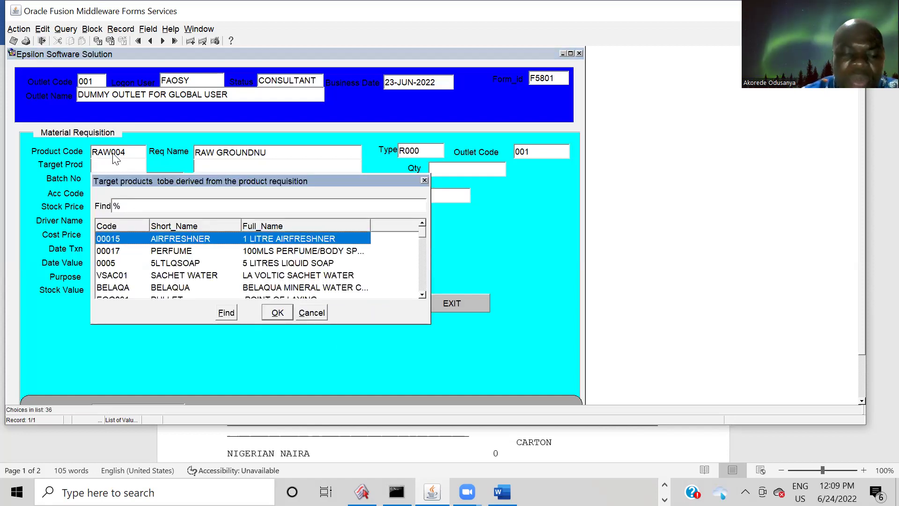
text(rNUTS)
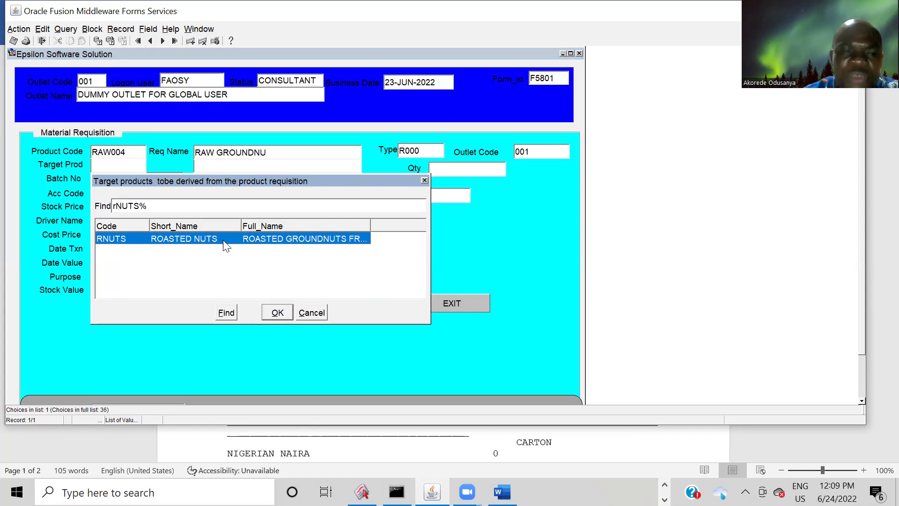
click(274, 312)
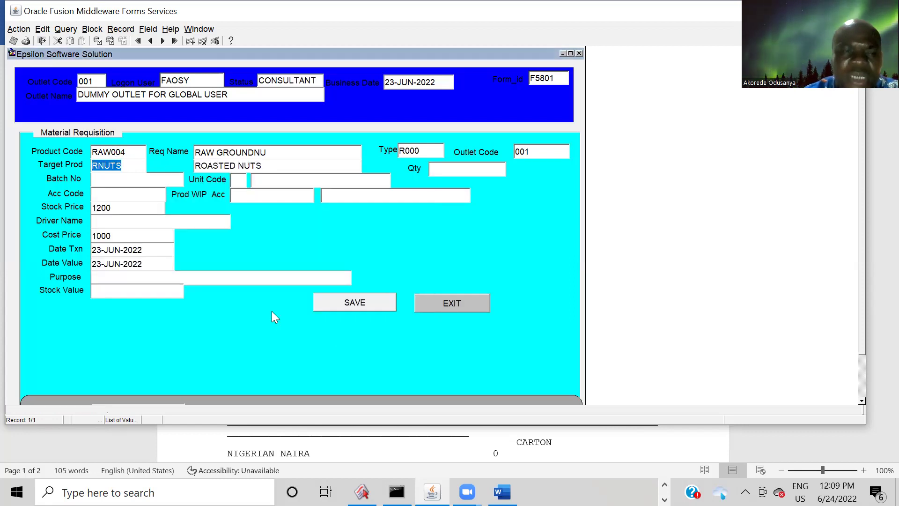
key(Tab)
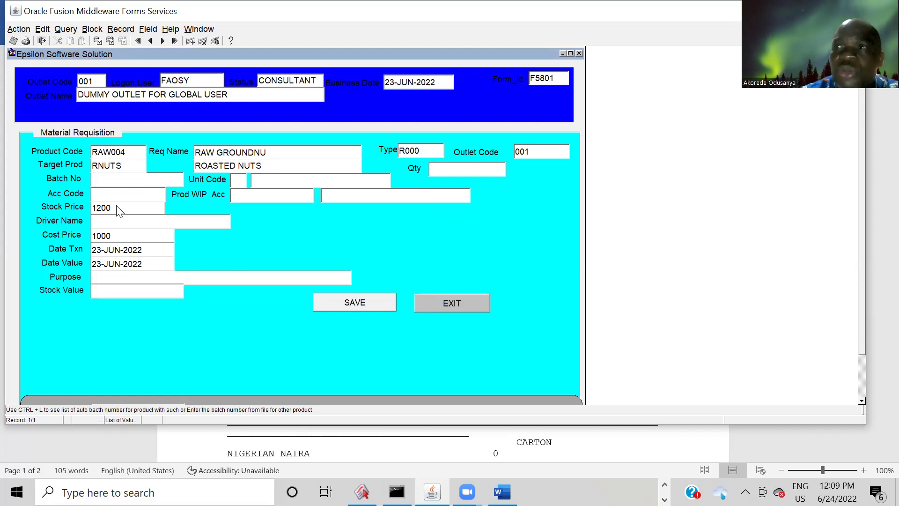
key(ctrl+l)
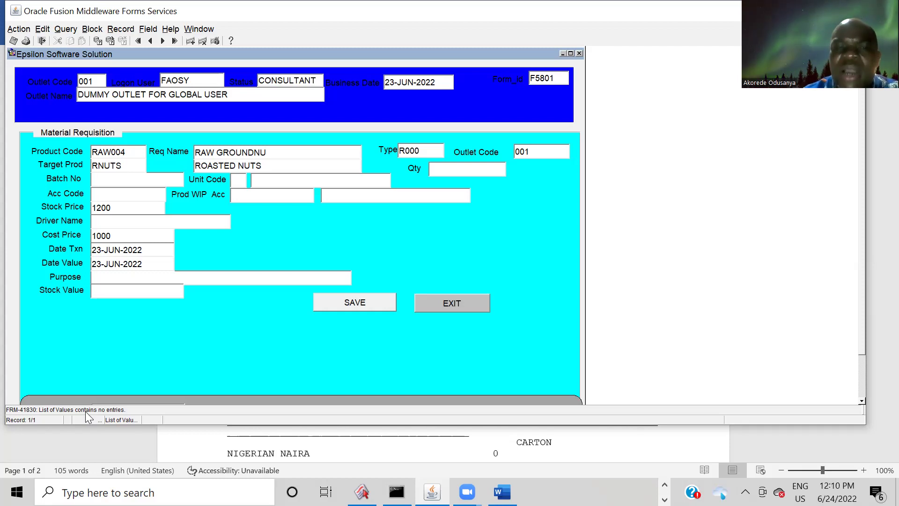
Close the requisition and open Auto Batch Generation from the Definition menu section
click(447, 304)
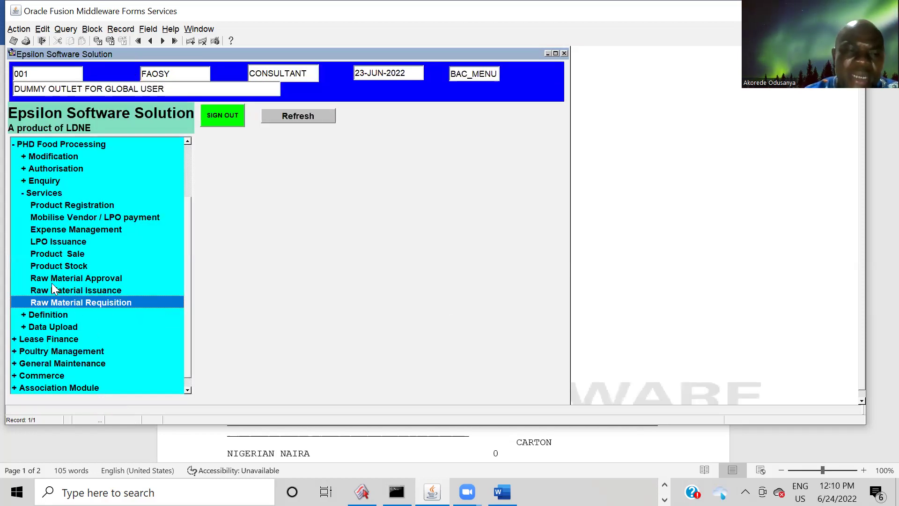
click(21, 194)
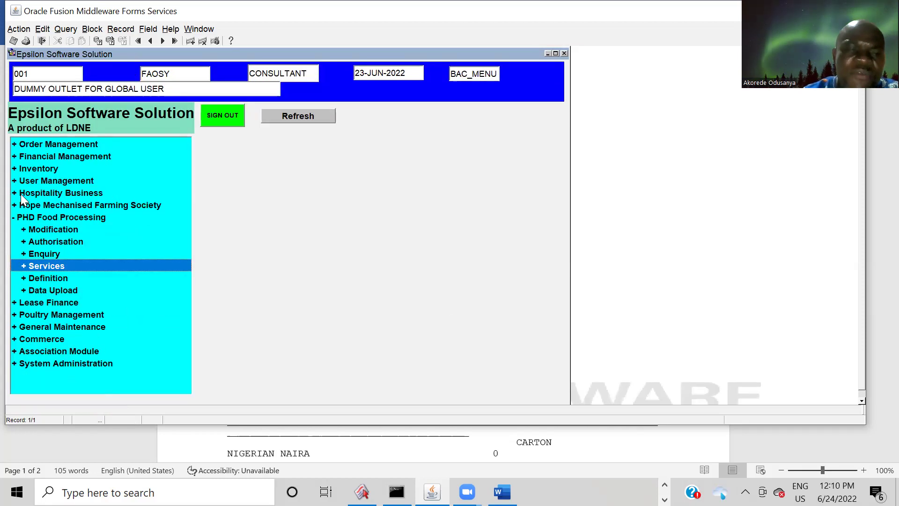
click(21, 277)
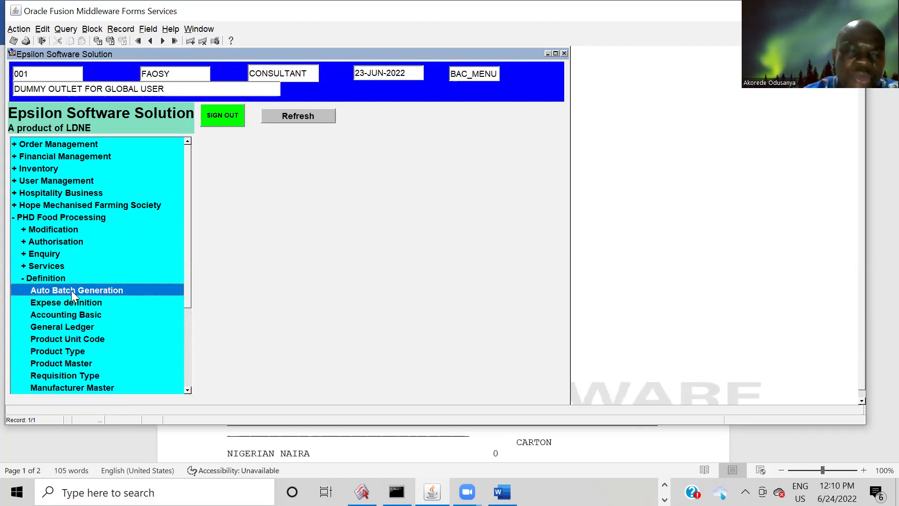
double_click(71, 290)
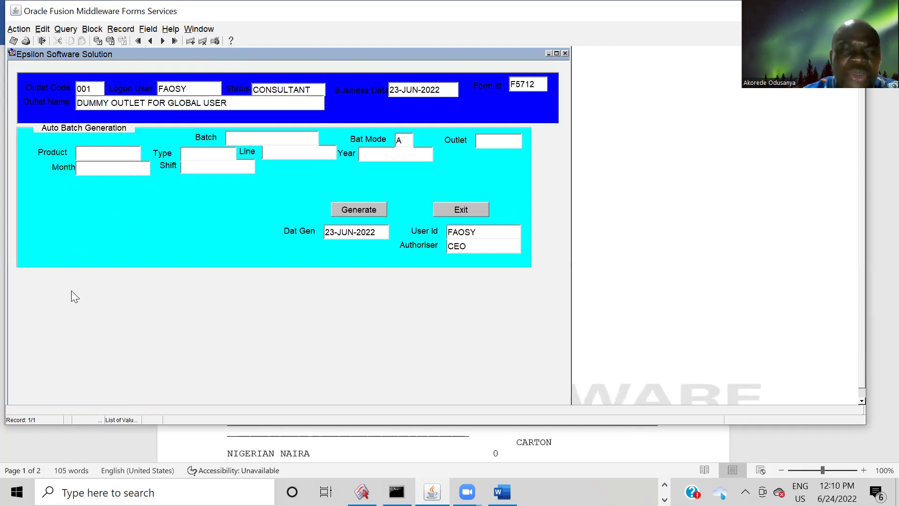
Fill product RNUTS, year 2022, month JUN, shift 1 and attempt Generate, which raises FRM-40735
key(F9)
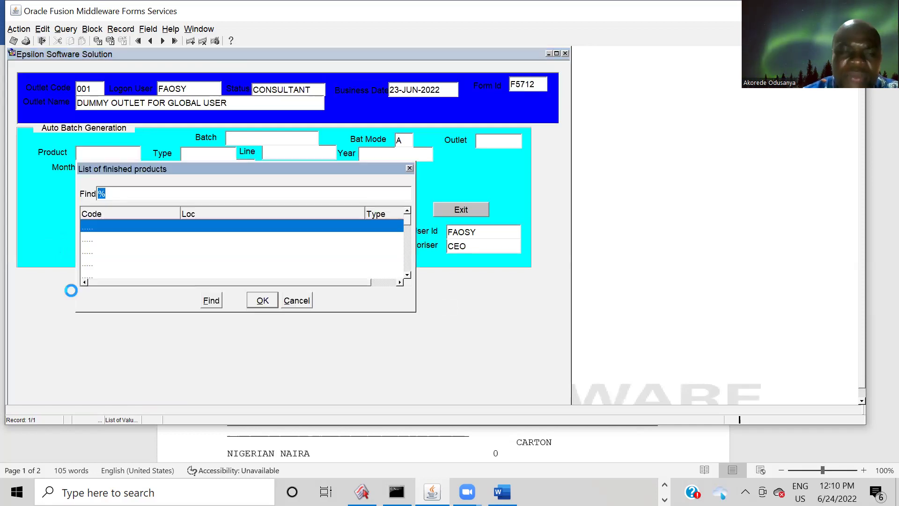
text(rNUTS)
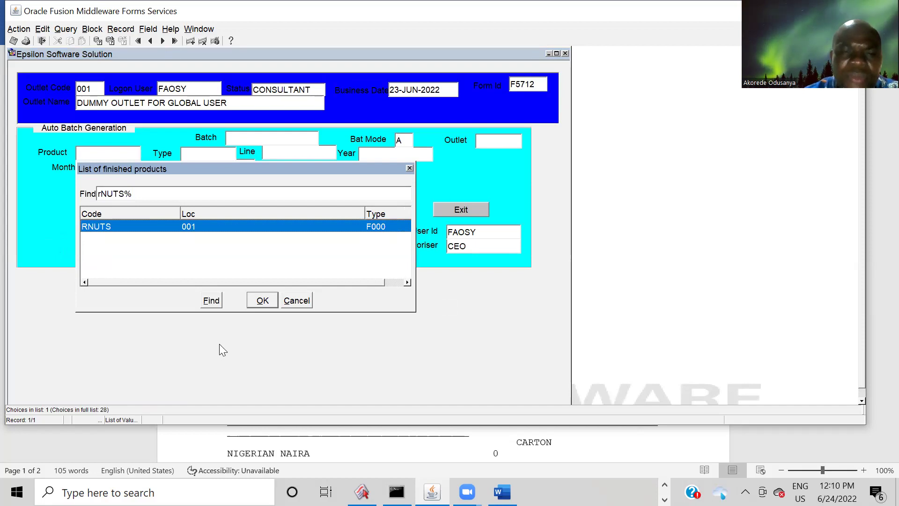
click(262, 300)
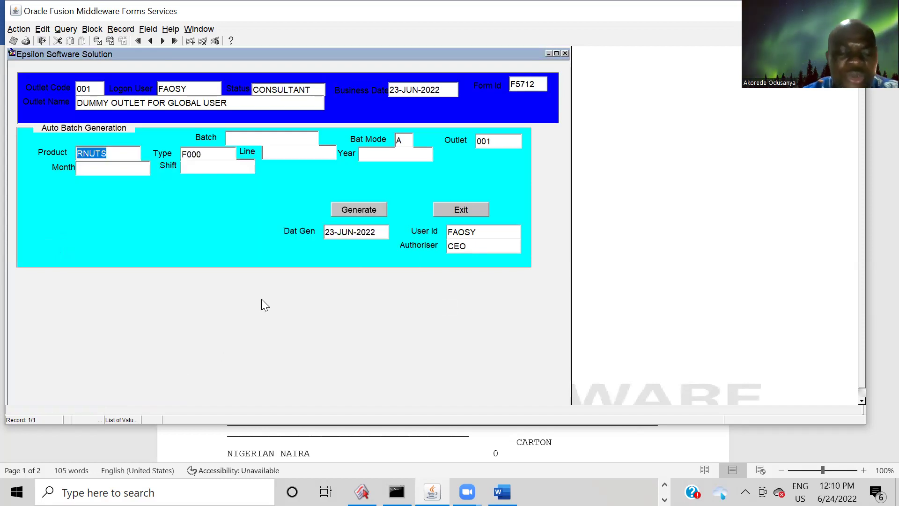
key(Tab)
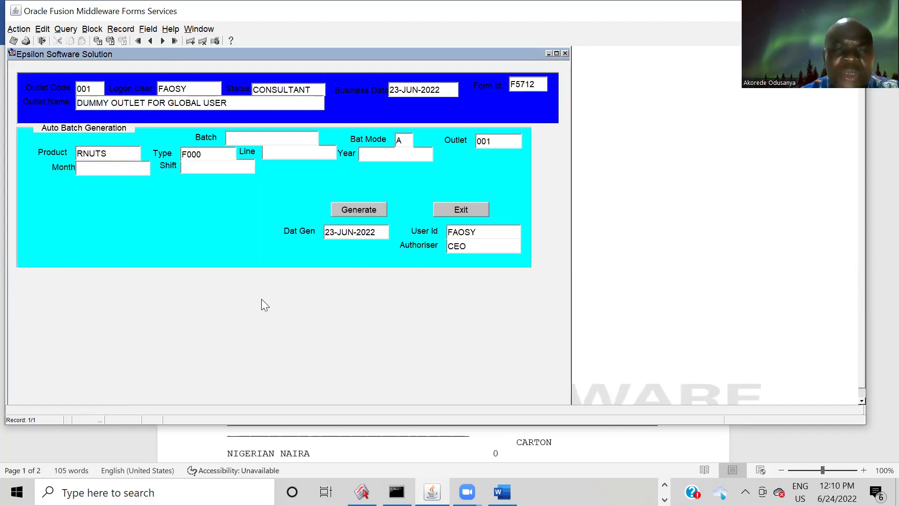
key(ctrl+l)
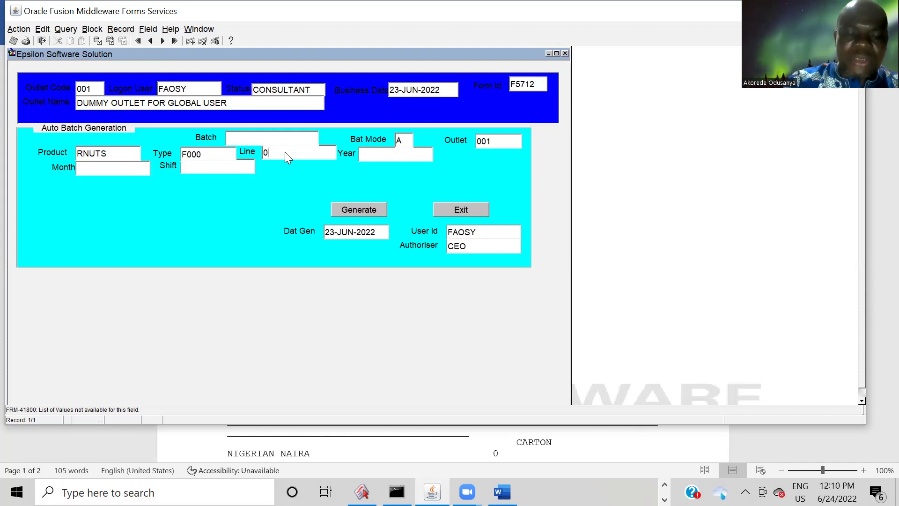
key(Tab)
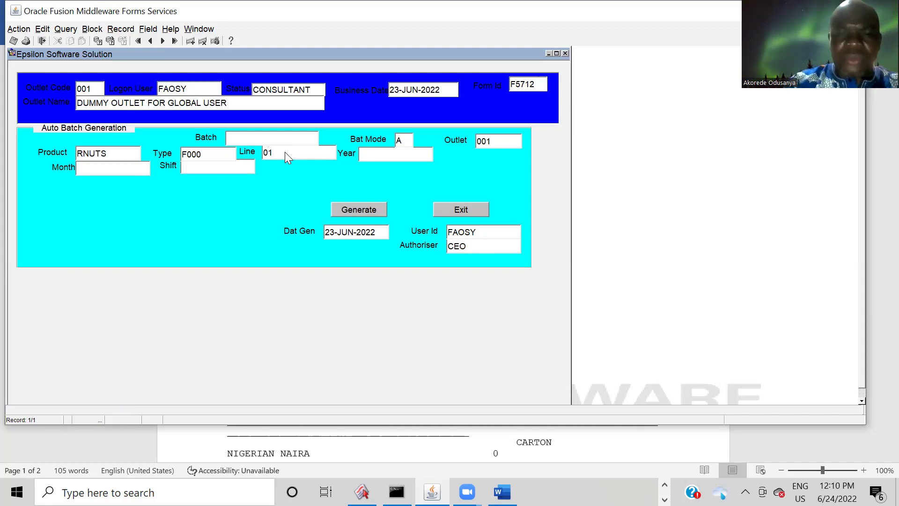
text(2022)
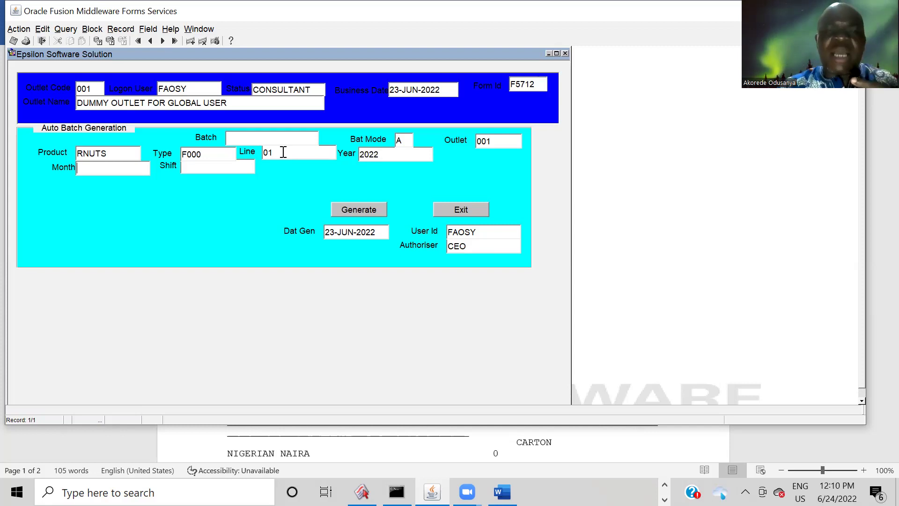
key(BackSpace)
key(BackSpace)
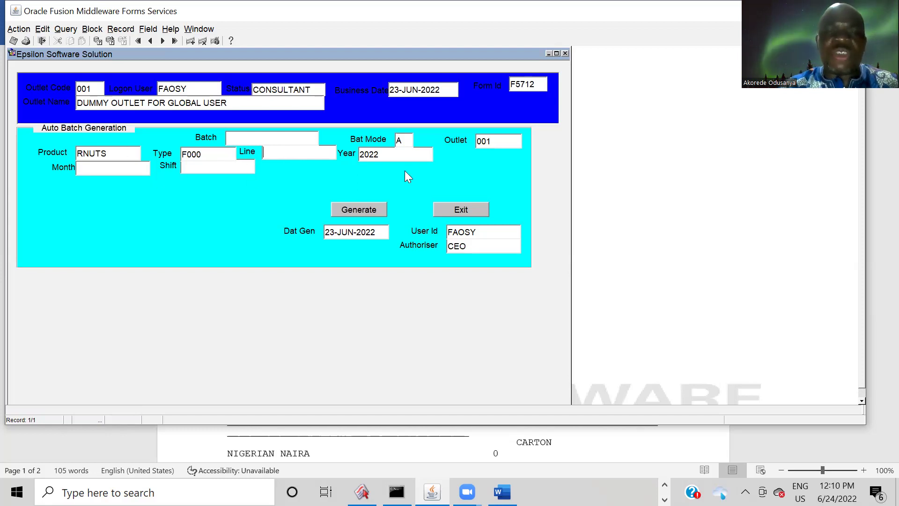
text(JUN)
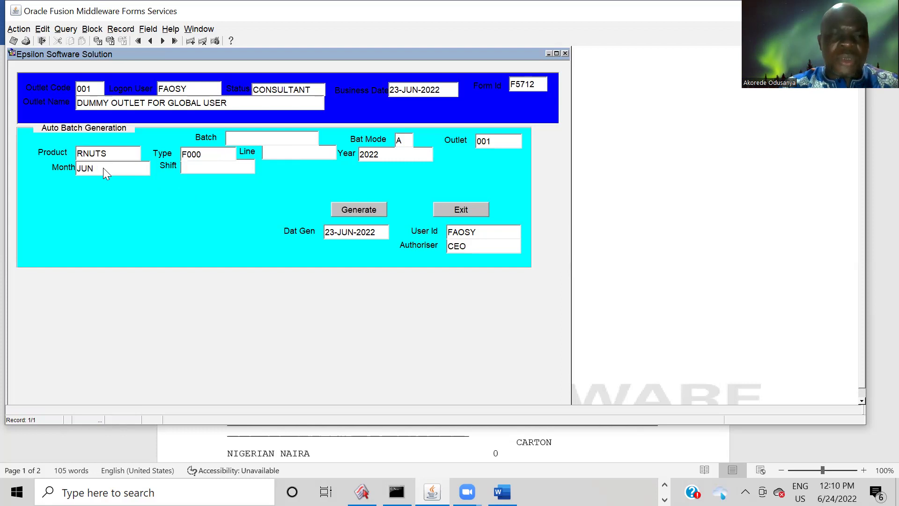
text(1)
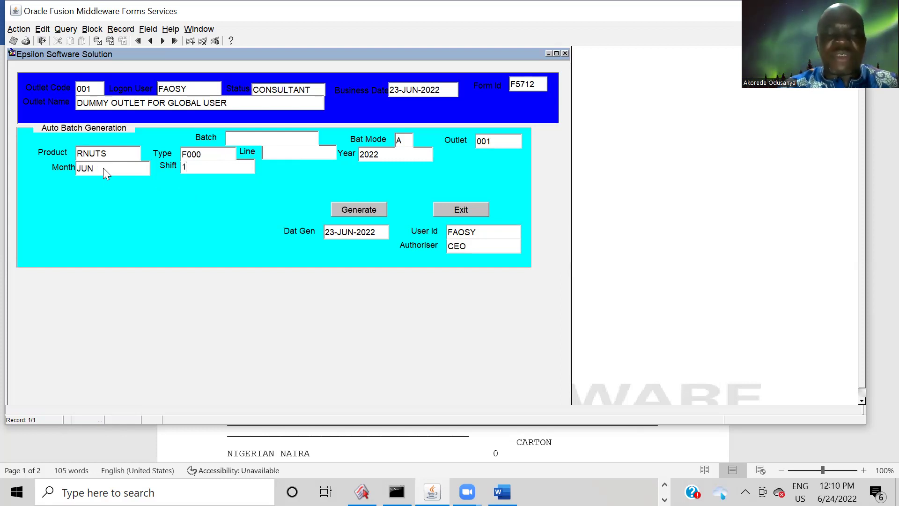
click(358, 211)
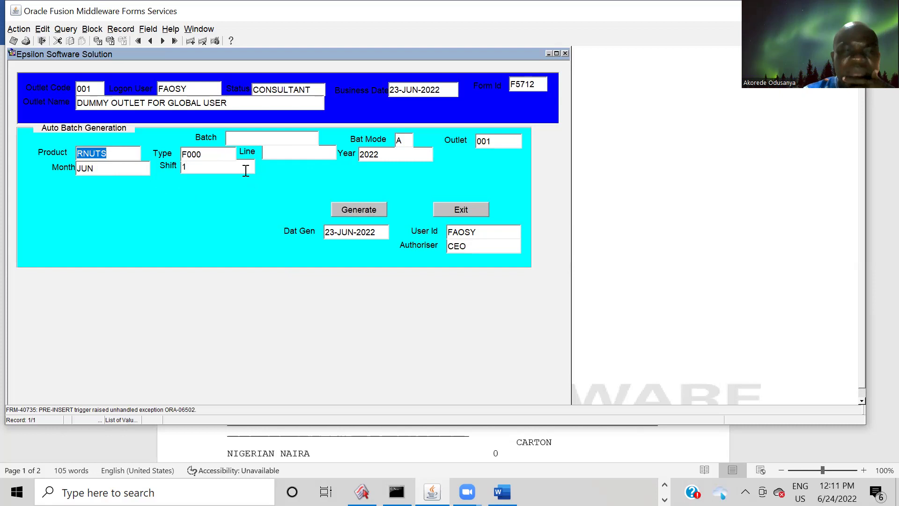
Change the month from JUN to 06 and retry batch generation
click(110, 173)
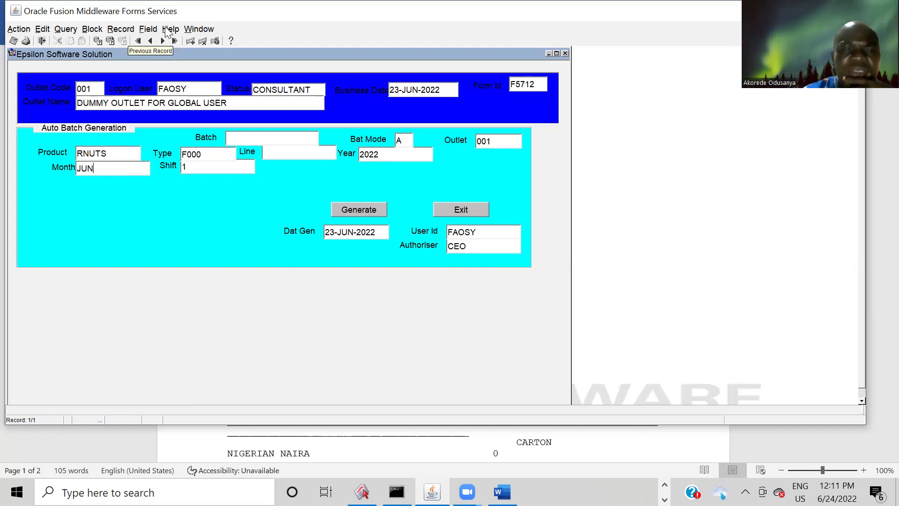
key(BackSpace)
key(BackSpace)
key(BackSpace)
text(06)
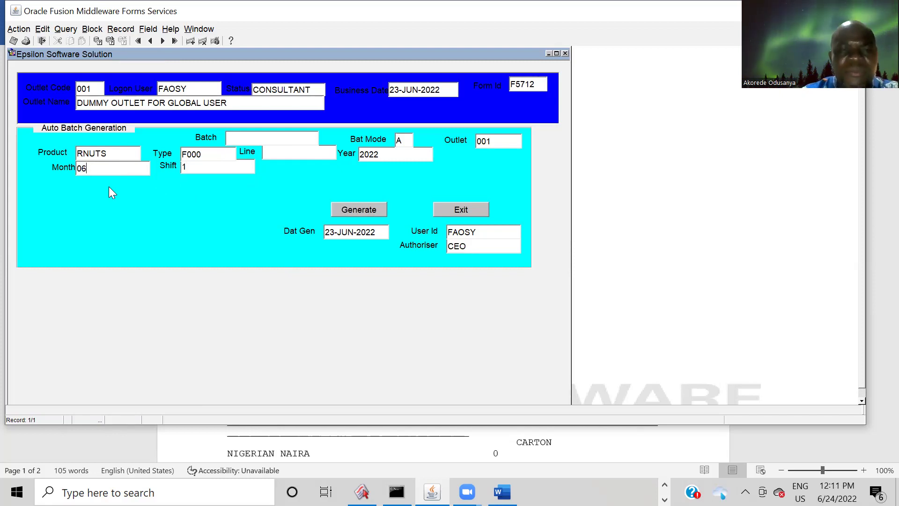
click(353, 209)
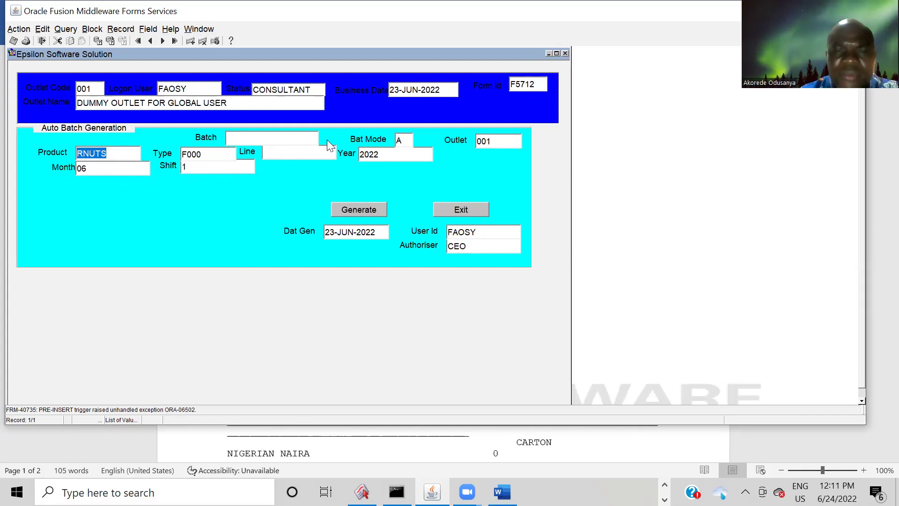
Enter line 1, retry generation, then close the Auto Batch Generation form
click(295, 152)
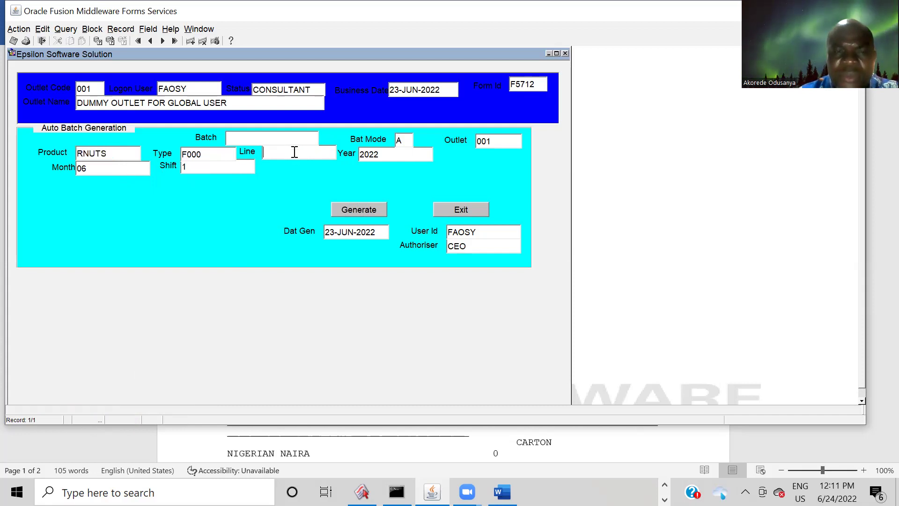
text(1)
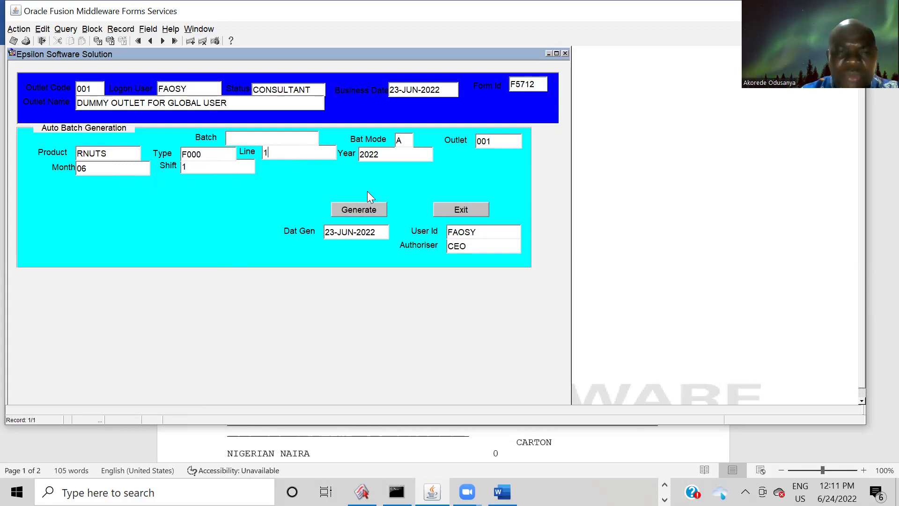
click(359, 211)
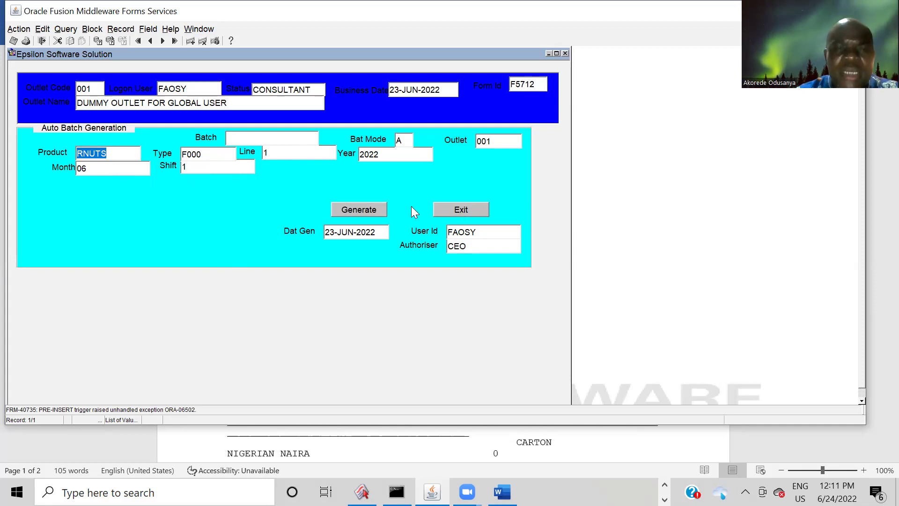
click(461, 210)
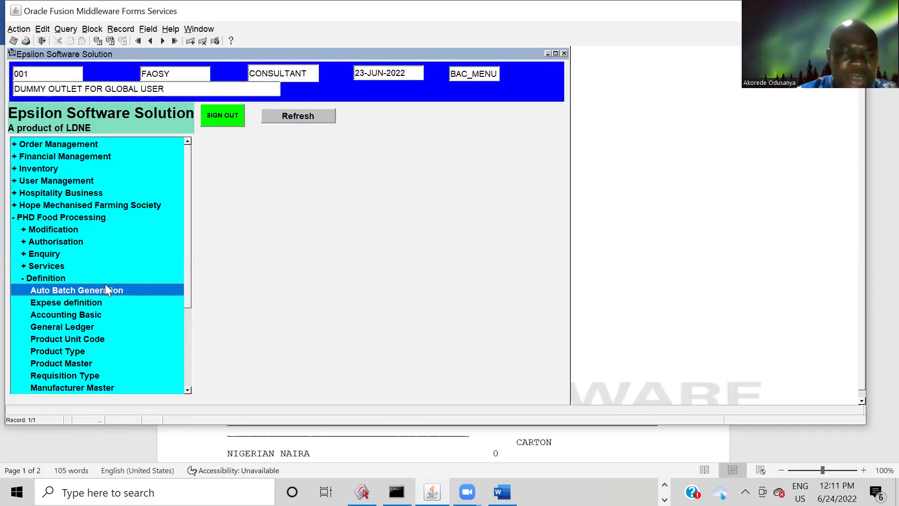
Reopen Auto Batch Generation and pick RNUTS as the finished product
double_click(67, 289)
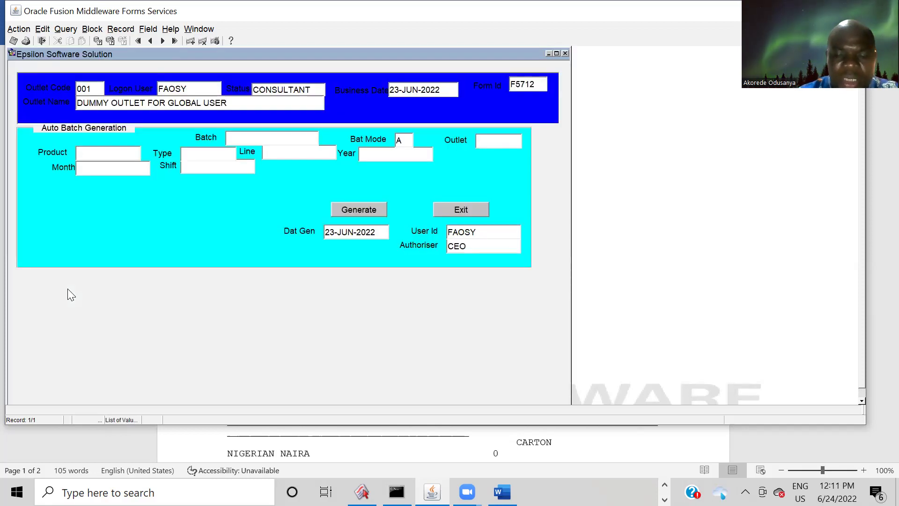
key(F9)
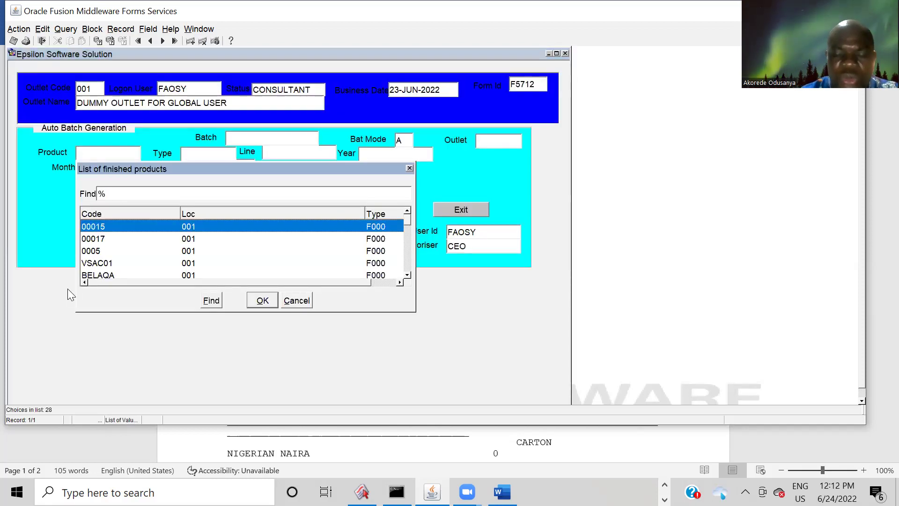
key(Down)
key(Down)
key(Down)
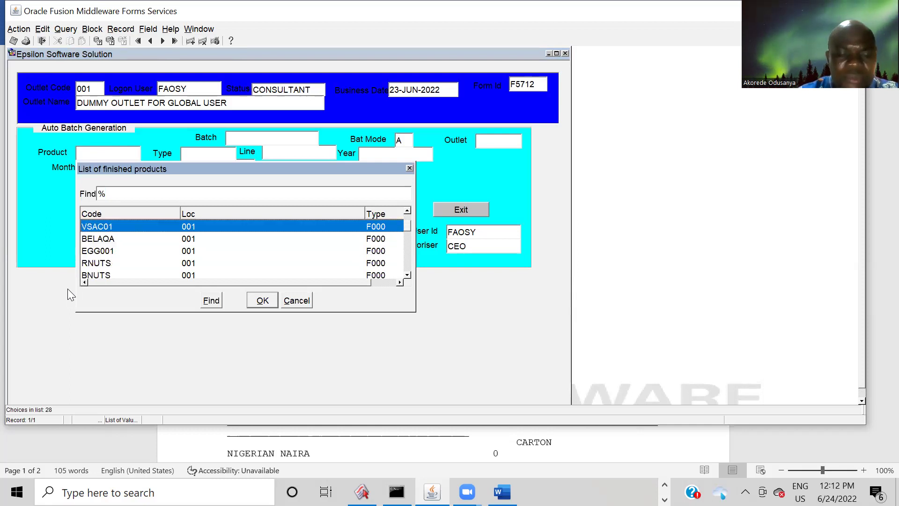
text(rNUTS)
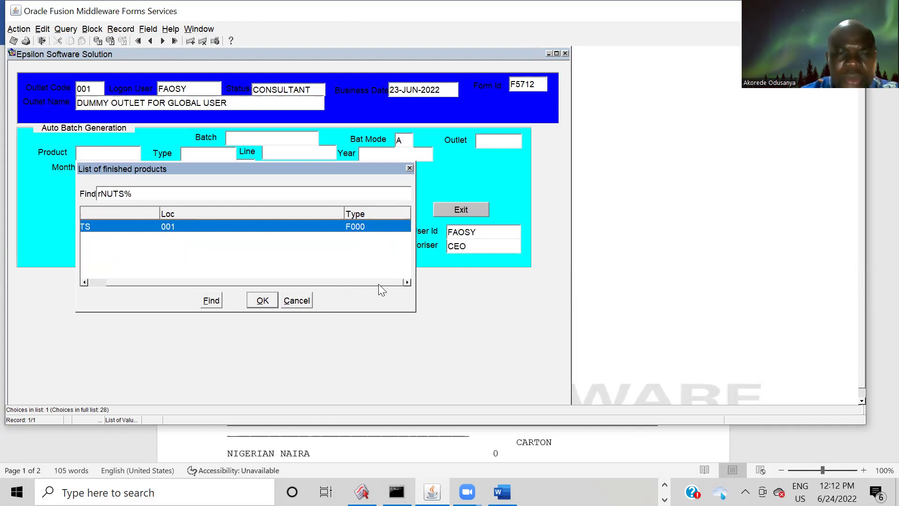
click(262, 301)
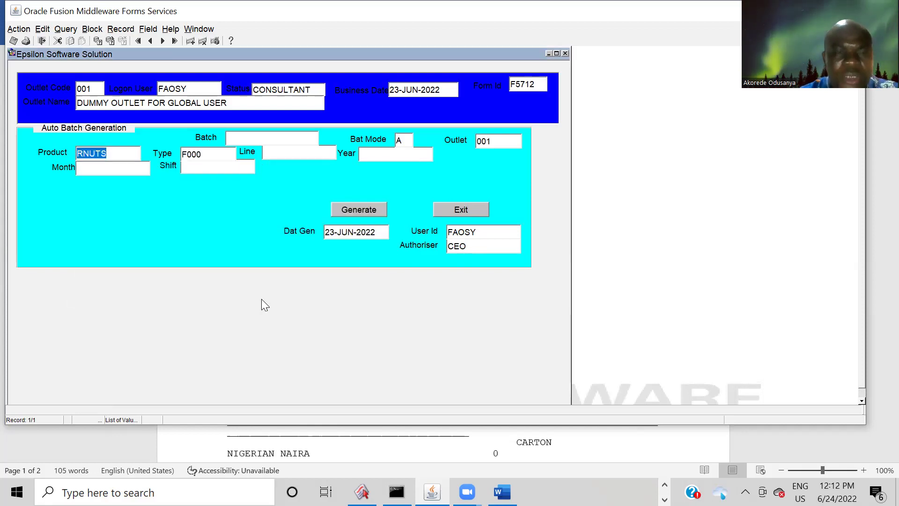
Enter line 1, year 22, month 06, shift 1 and generate the RNUTS batch
key(Tab)
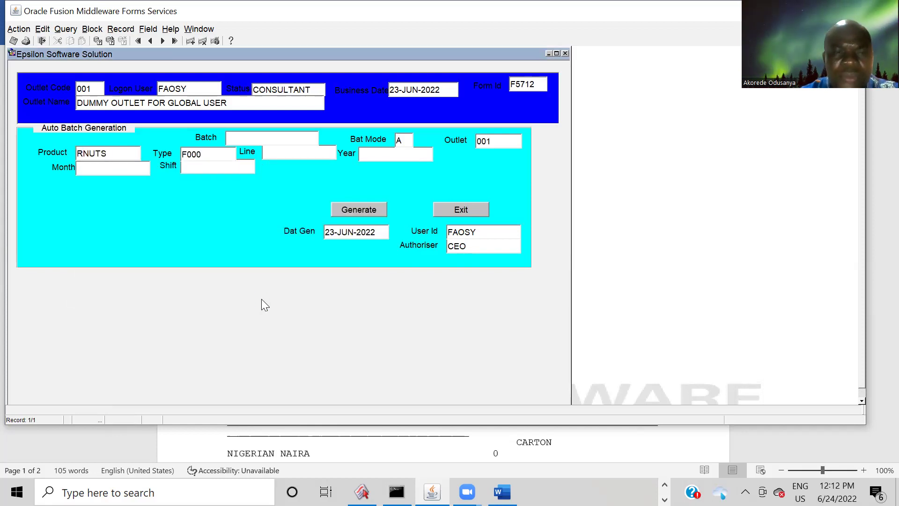
text(1)
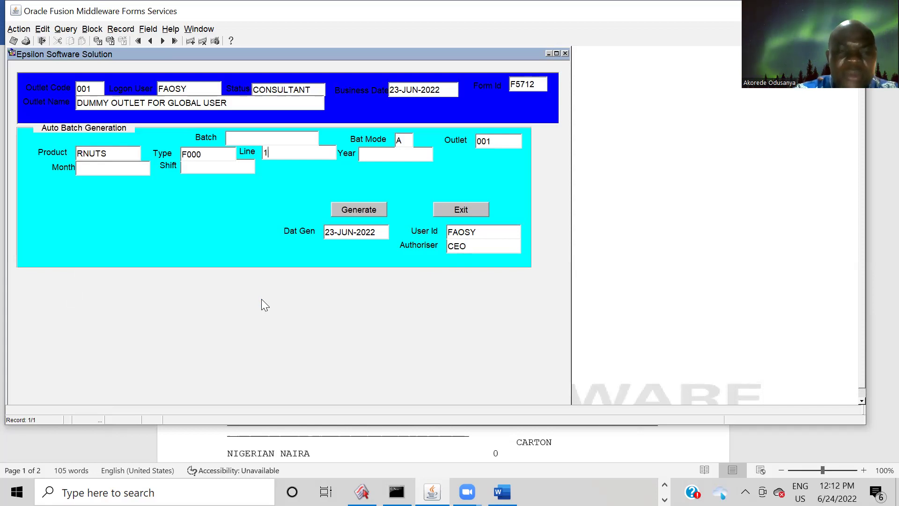
key(Tab)
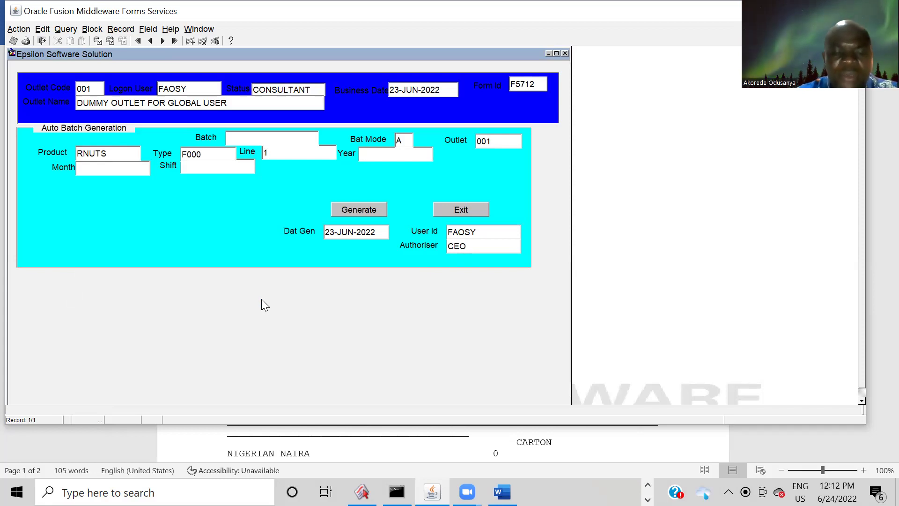
text(22)
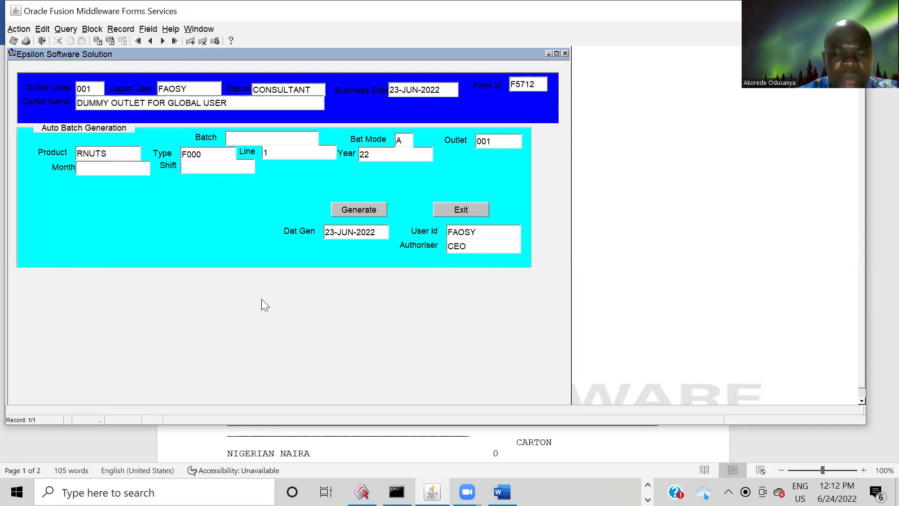
text(06)
key(Tab)
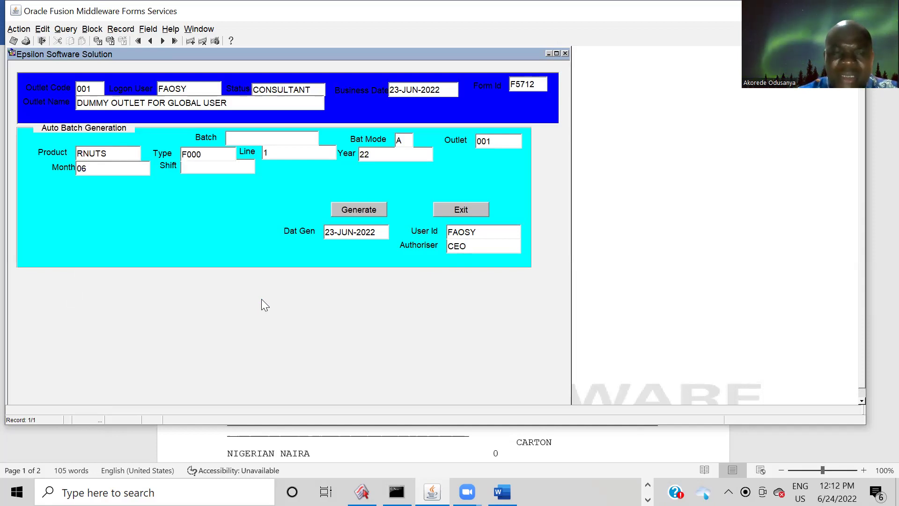
text(1)
key(Tab)
click(354, 210)
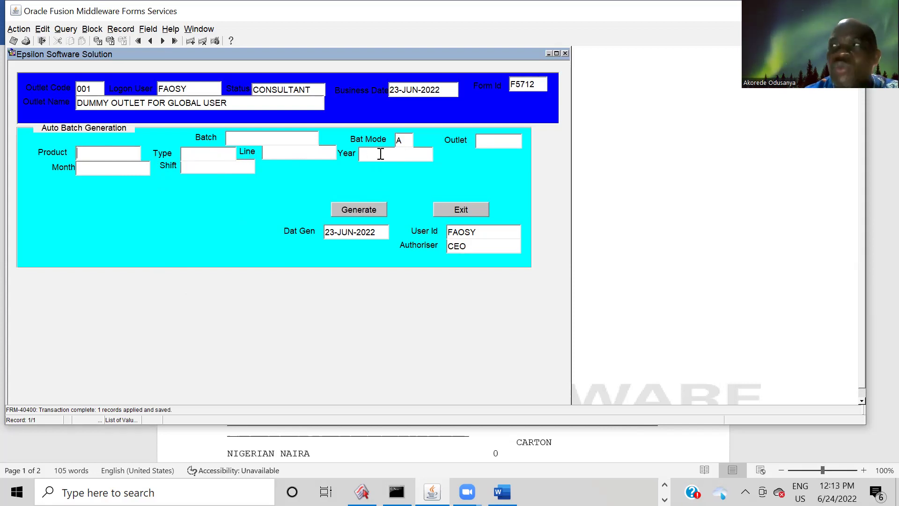
Close batch generation and open Raw Material Requisition from the Services branch
click(459, 208)
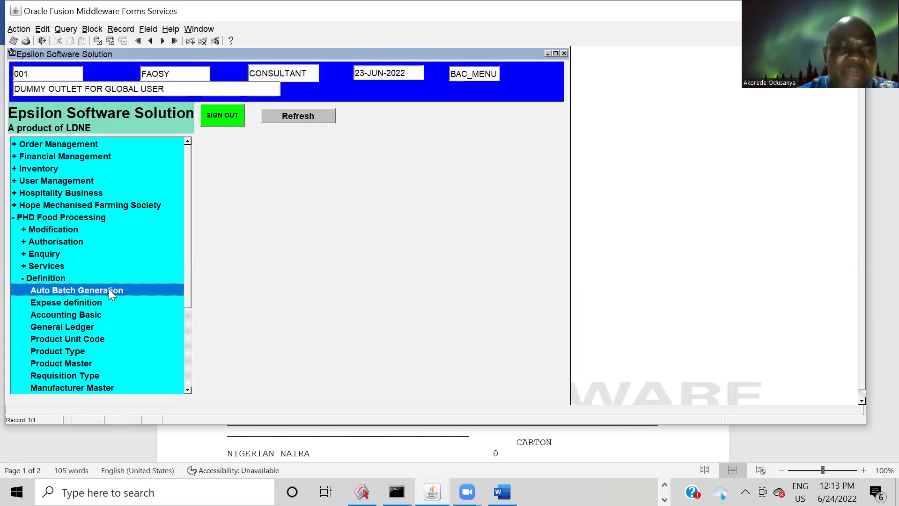
click(21, 278)
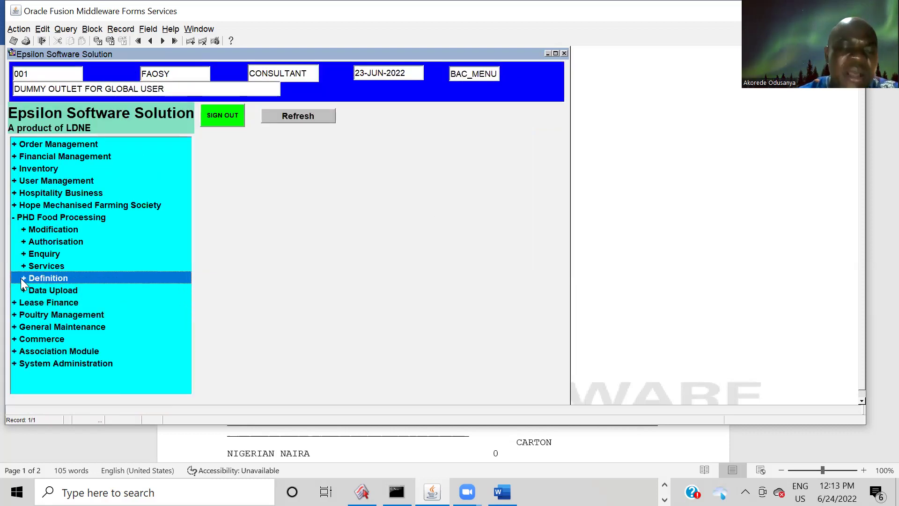
click(22, 265)
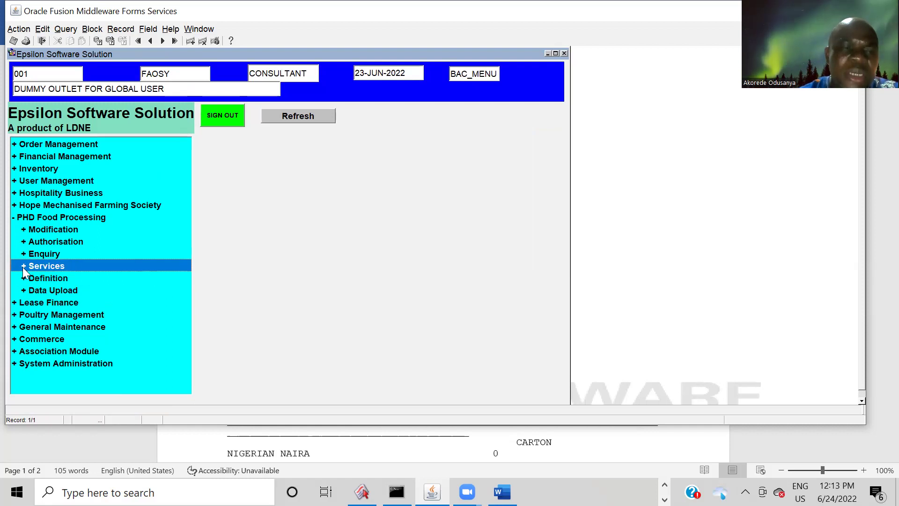
click(23, 265)
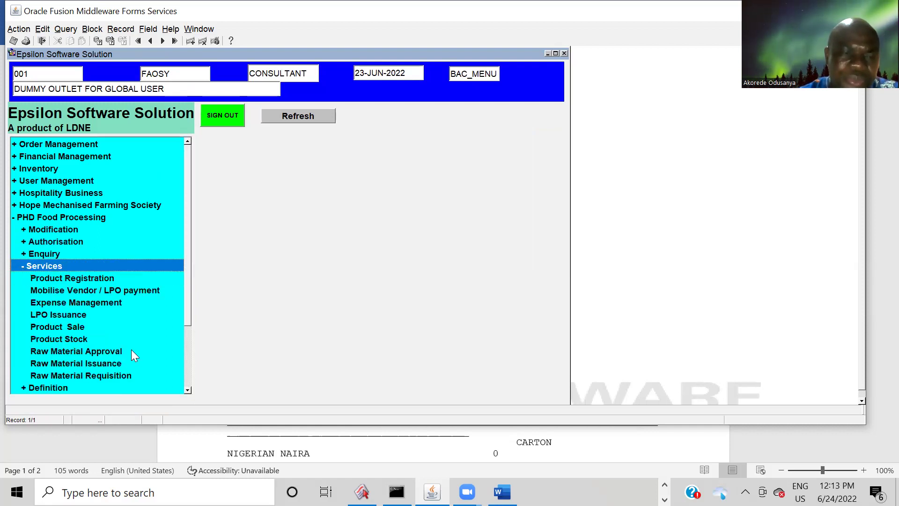
double_click(72, 373)
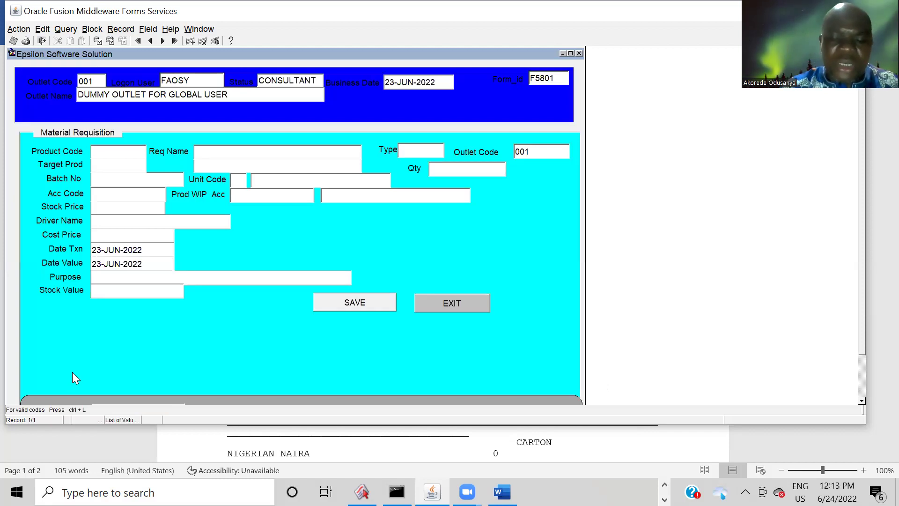
Choose RAW004 raw groundnut as the requisitioned product
key(ctrl+l)
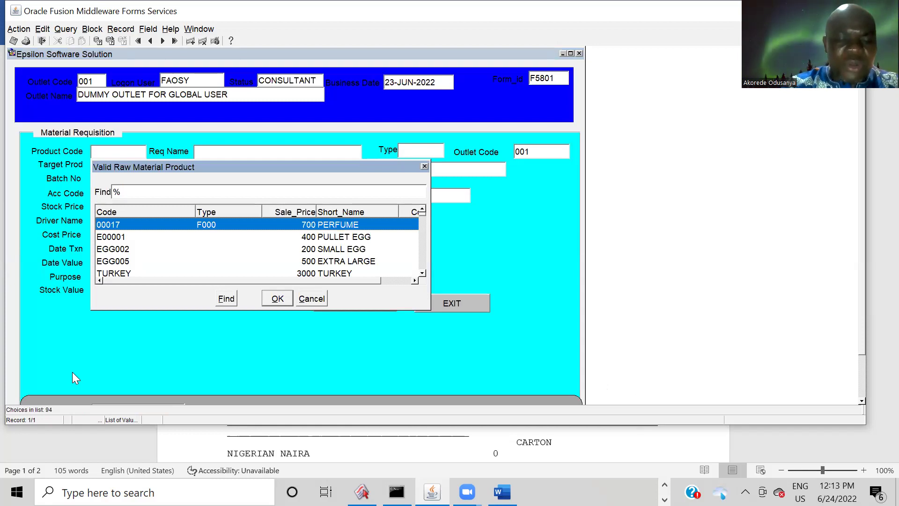
text(raW)
key(Down)
key(Down)
key(Down)
key(Down)
key(Down)
key(Return)
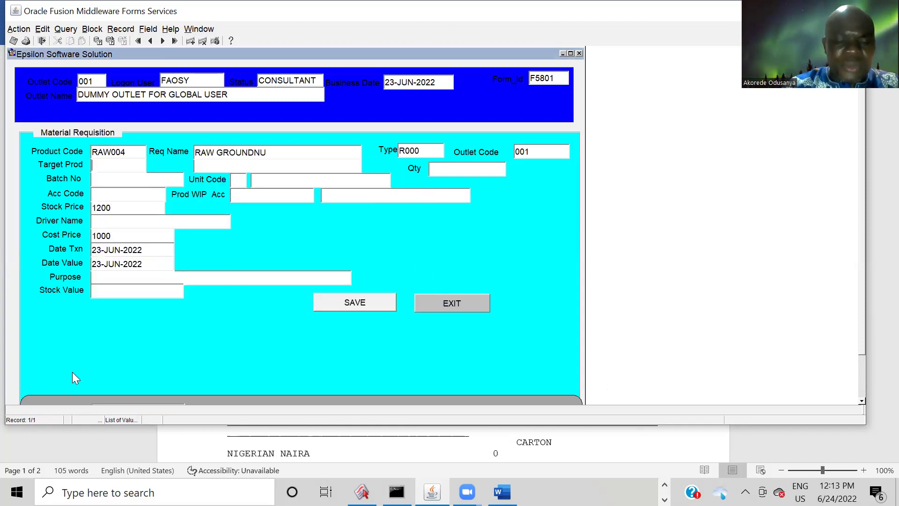
Set the target product to RNUTS Roasted Nuts and list the auto-generated batch numbers
key(ctrl+l)
text(rNUTS%)
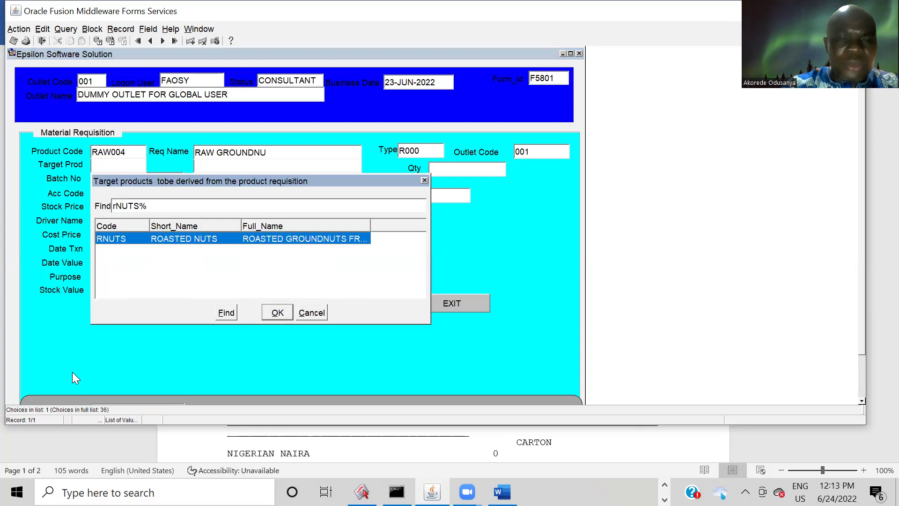
click(269, 316)
key(Tab)
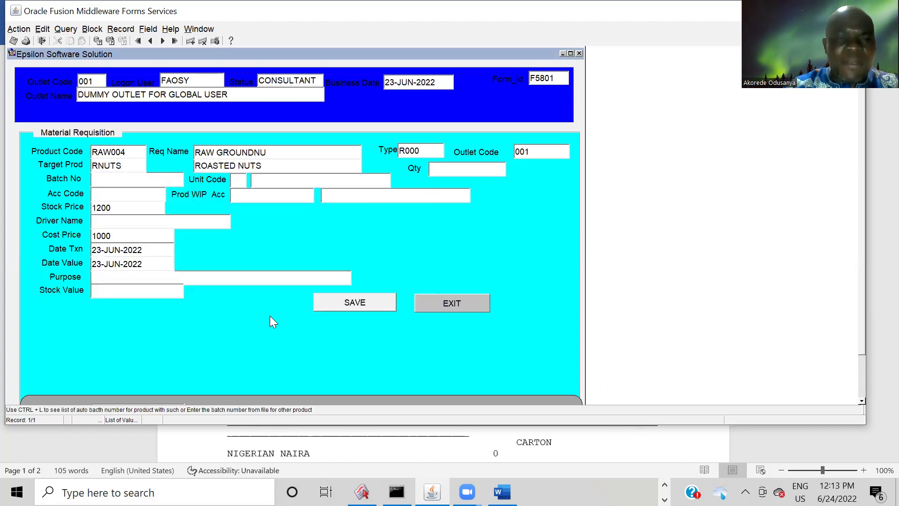
key(ctrl+l)
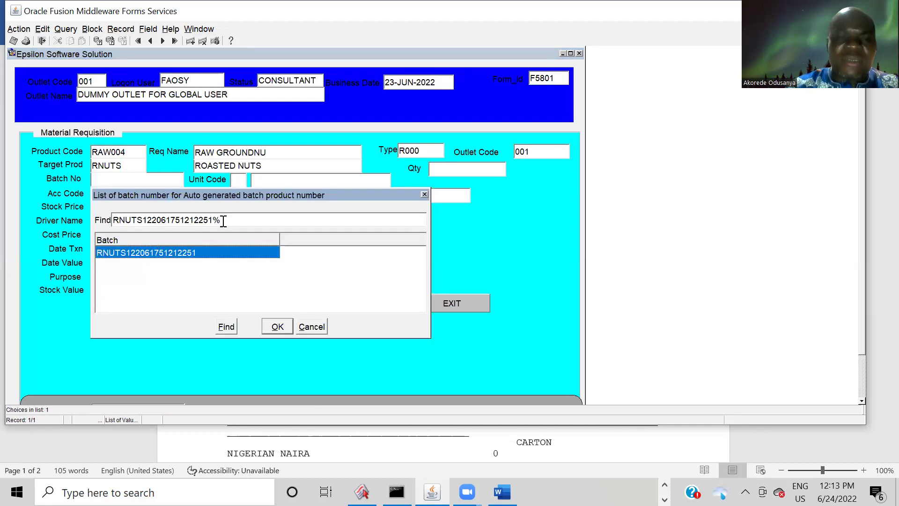
click(276, 327)
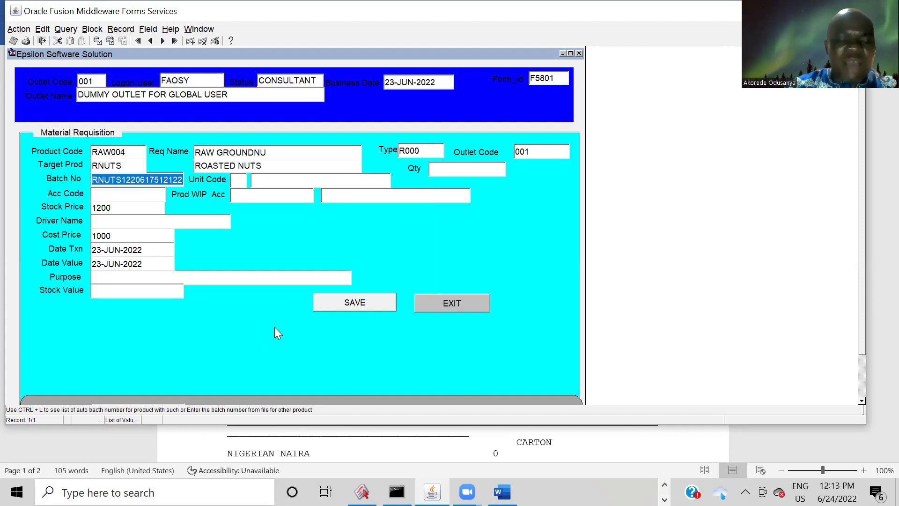
key(Tab)
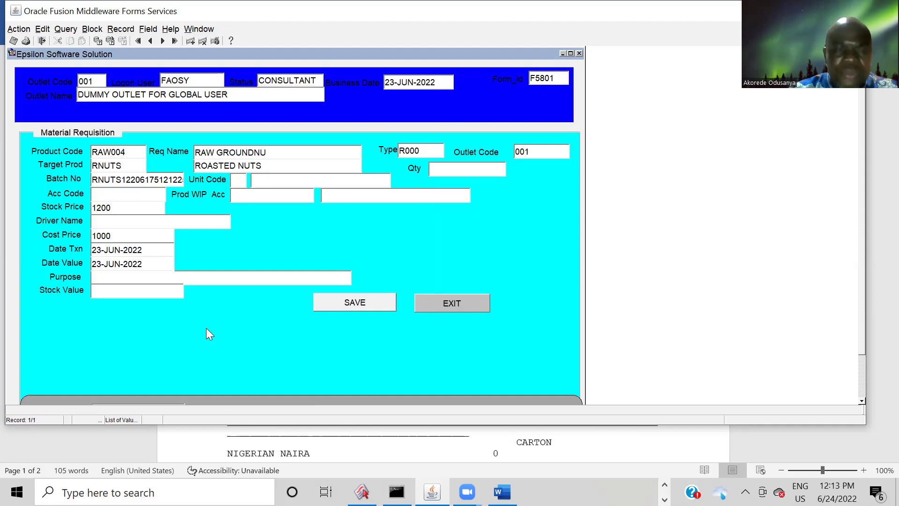
double_click(99, 198)
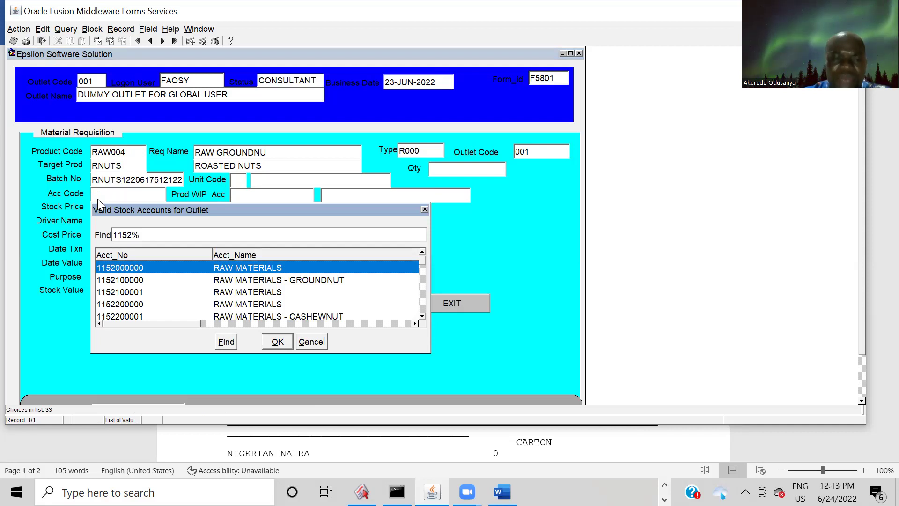
key(Down)
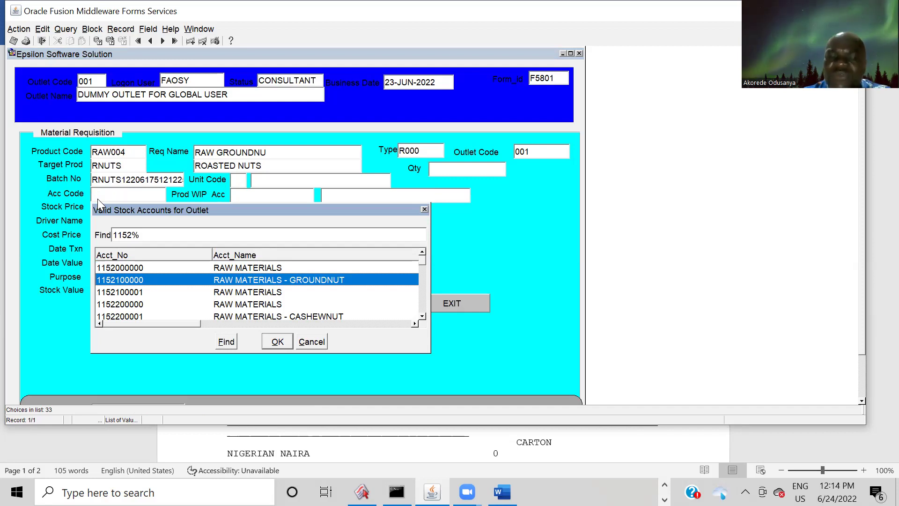
key(Return)
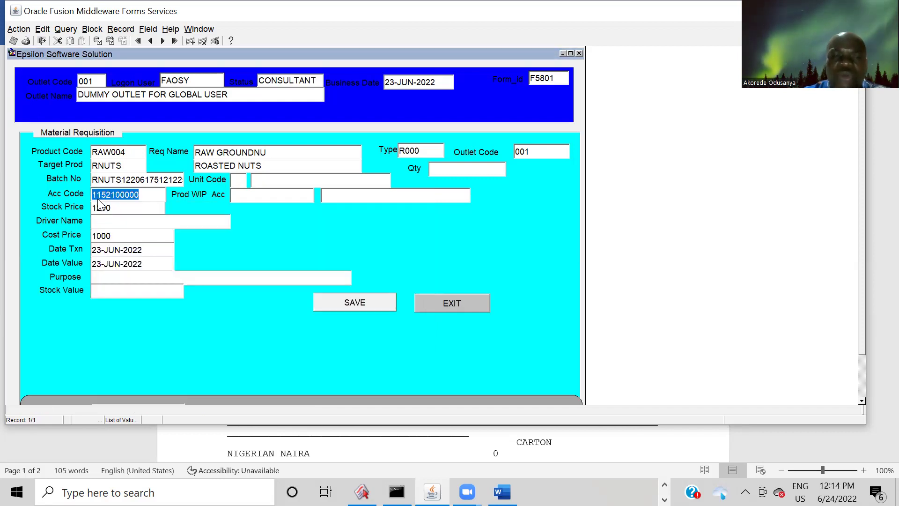
key(Tab)
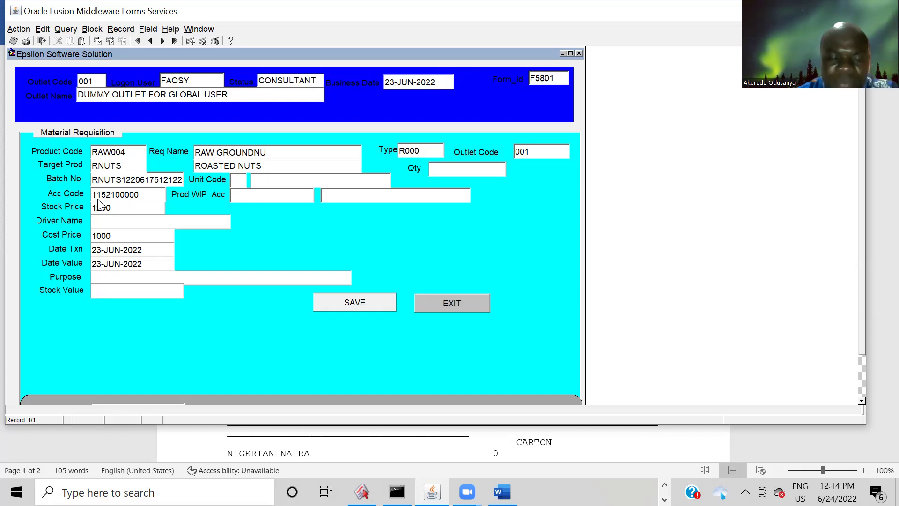
text(ADESEGUN)
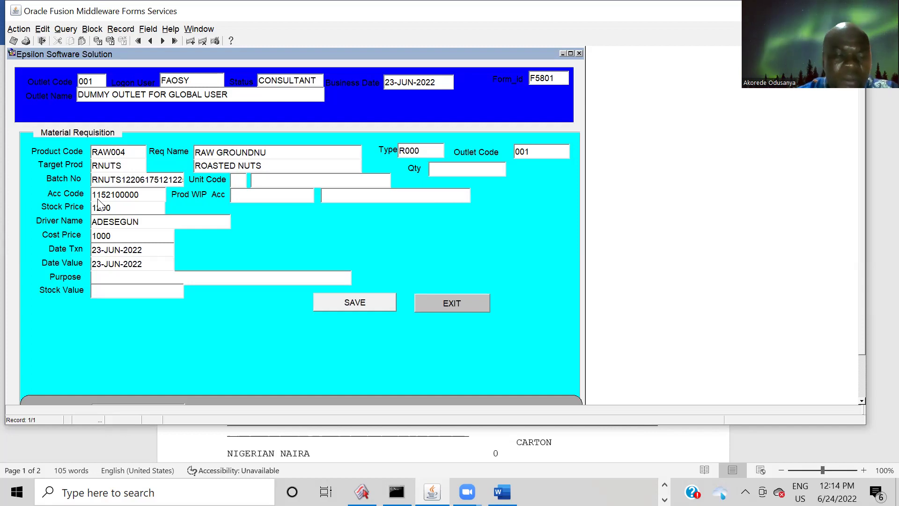
key(Tab)
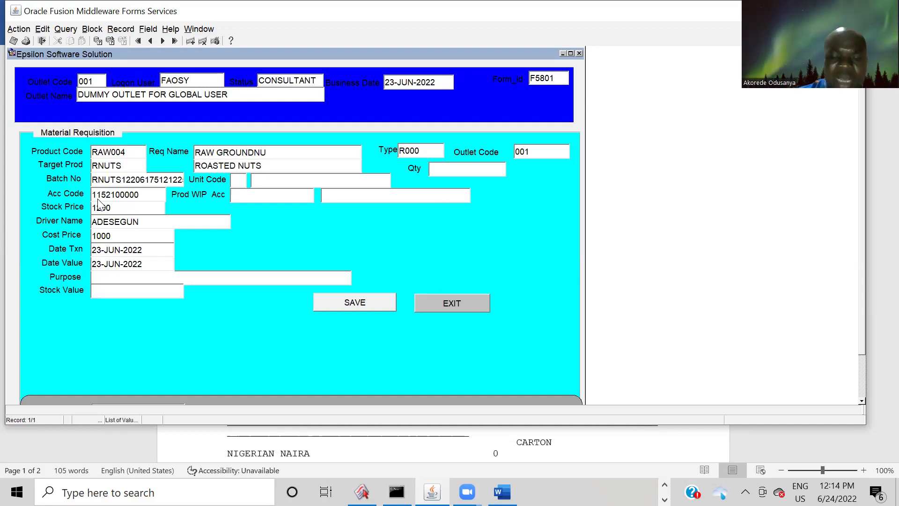
key(F9)
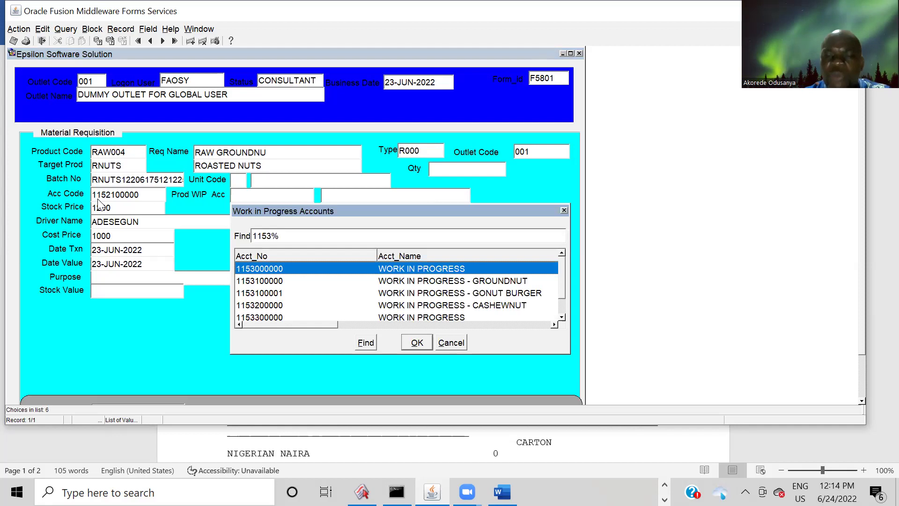
key(Down)
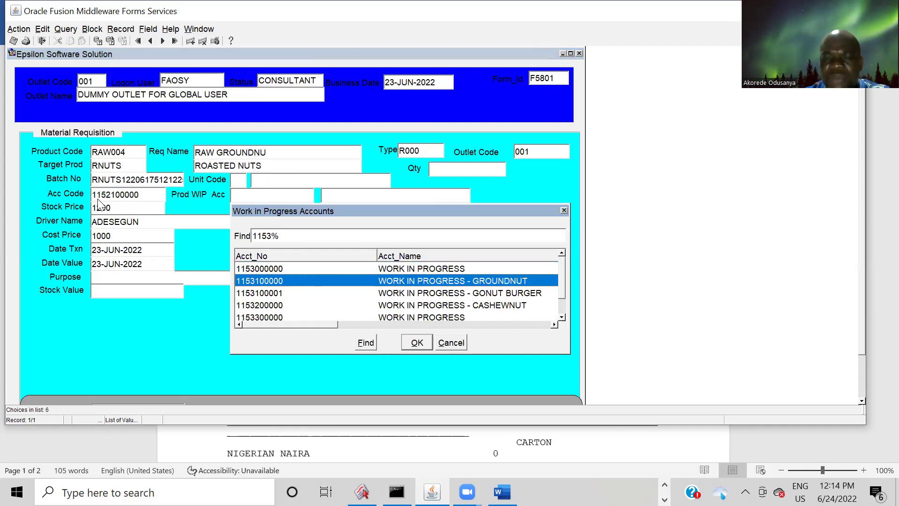
key(Return)
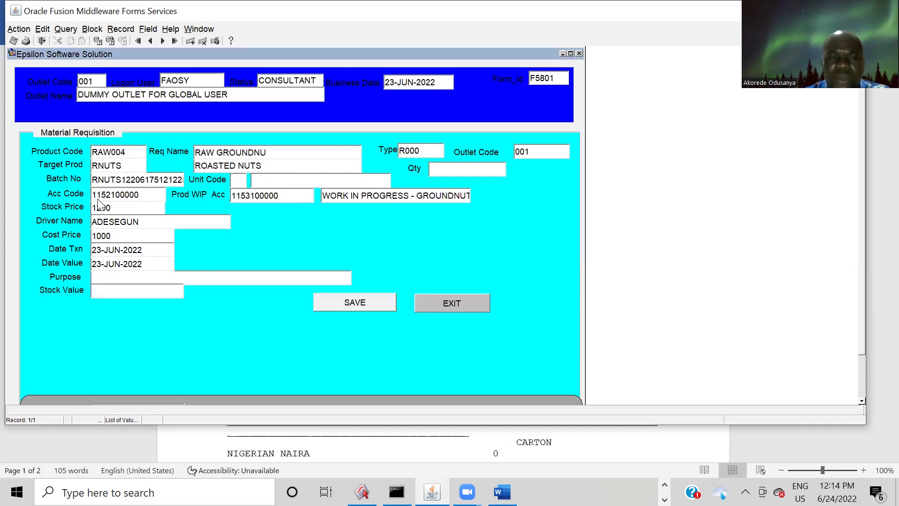
Set the unit code to K KILOGRAM
key(F9)
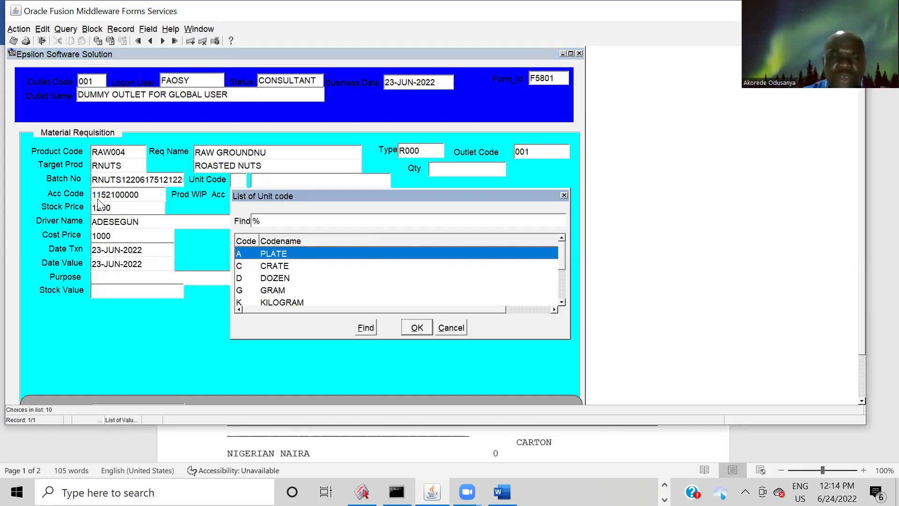
key(Down)
key(Down)
key(Down)
key(Down)
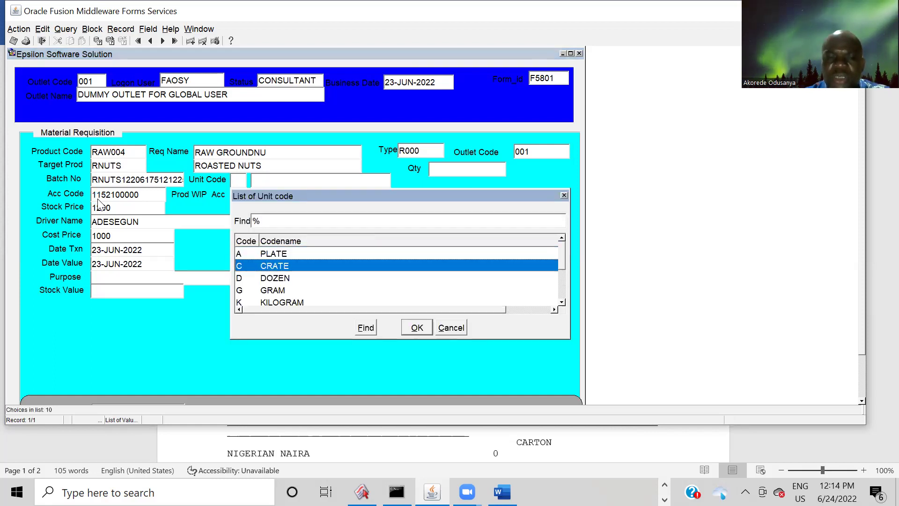
key(Return)
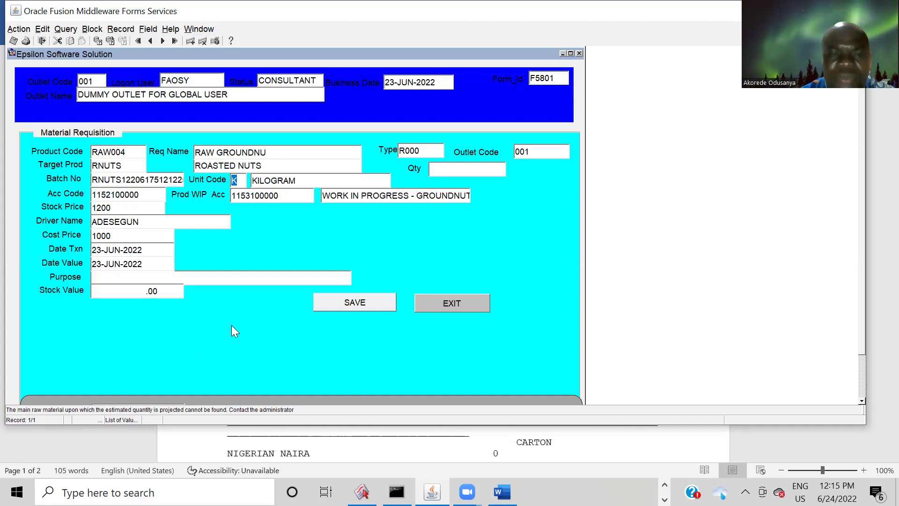
Retype the unit code K, then pick a different unit from the unit code list
click(238, 179)
key(BackSpace)
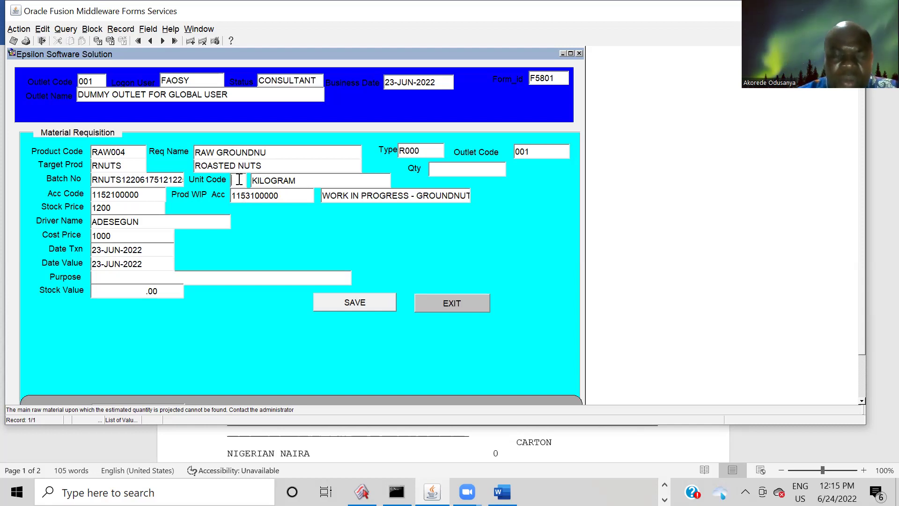
text(K)
double_click(238, 180)
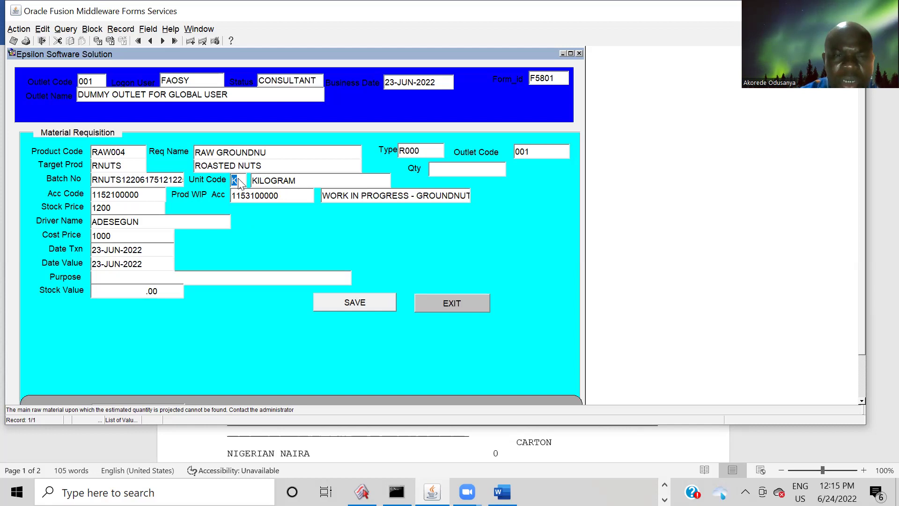
key(BackSpace)
double_click(239, 181)
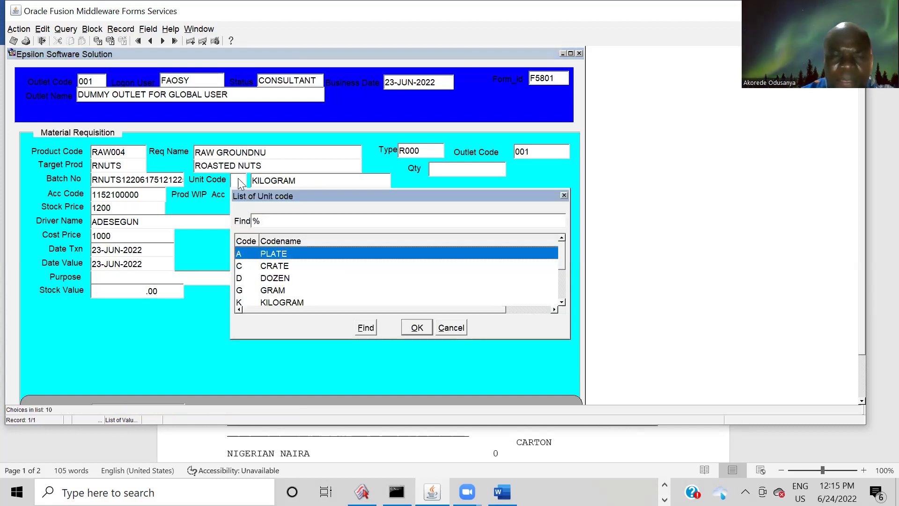
key(Down)
key(Down)
key(Down)
key(Down)
key(Down)
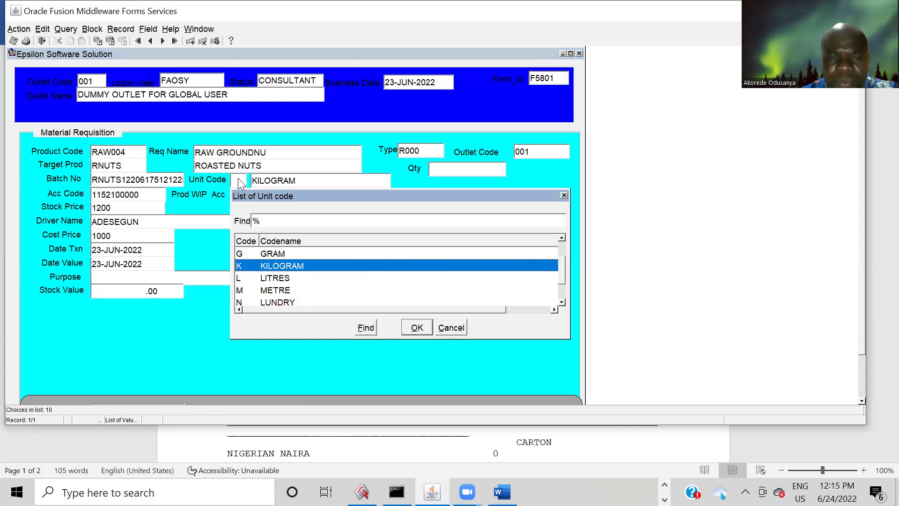
key(Down)
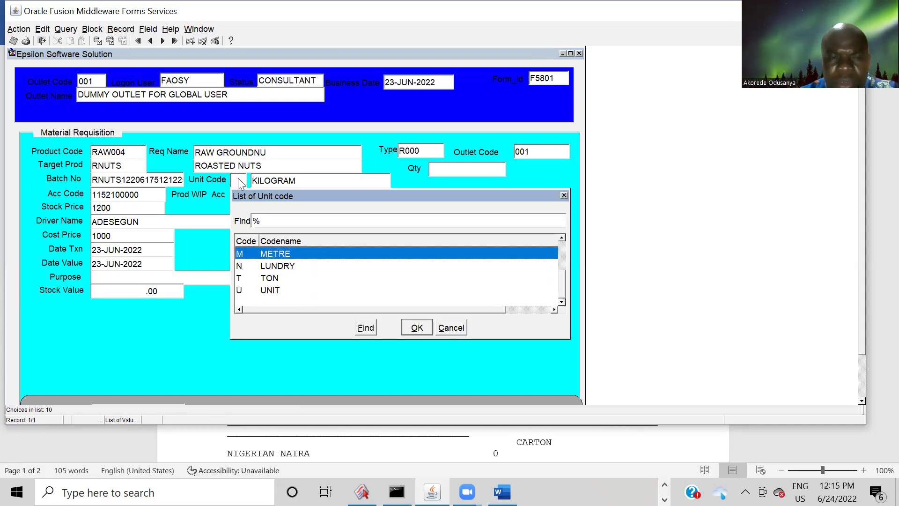
key(Up)
key(Down)
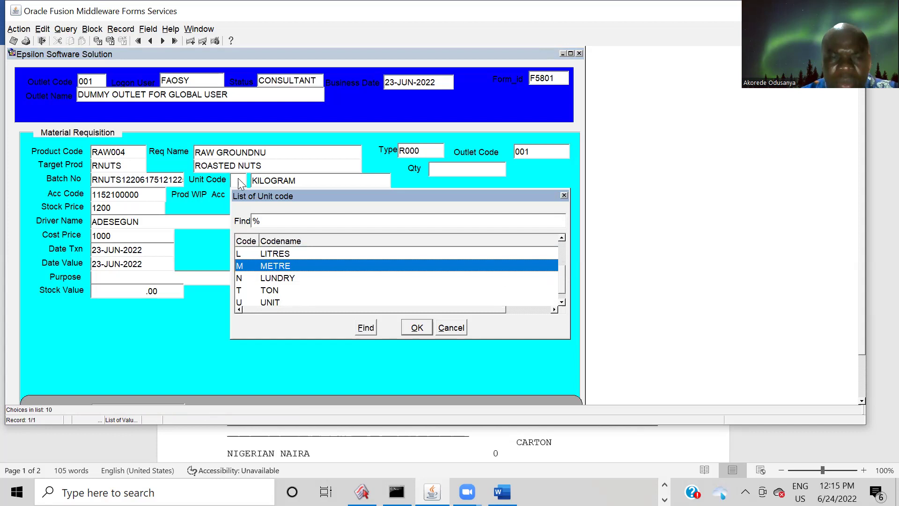
key(Up)
key(Up)
key(Up)
key(Return)
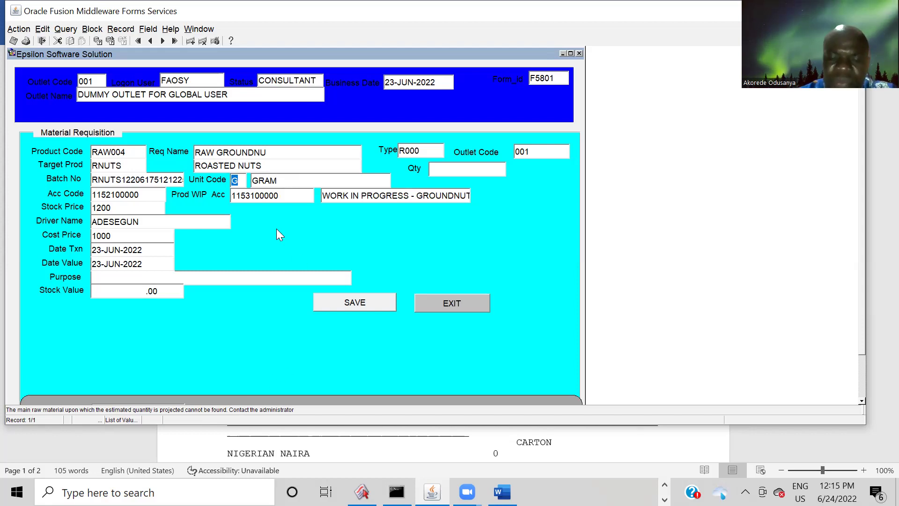
Check the function key reference and reselect KILOGRAM as the unit code
key(ctrl+F1)
key(Return)
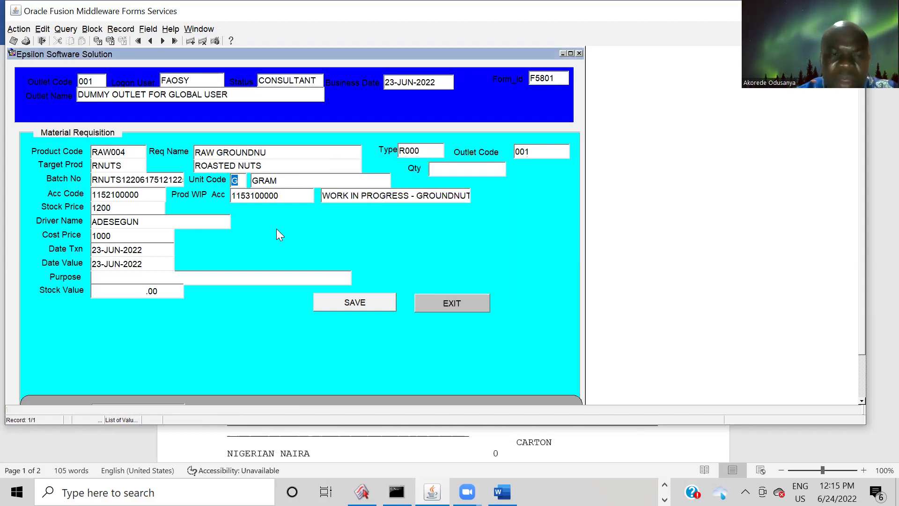
key(F9)
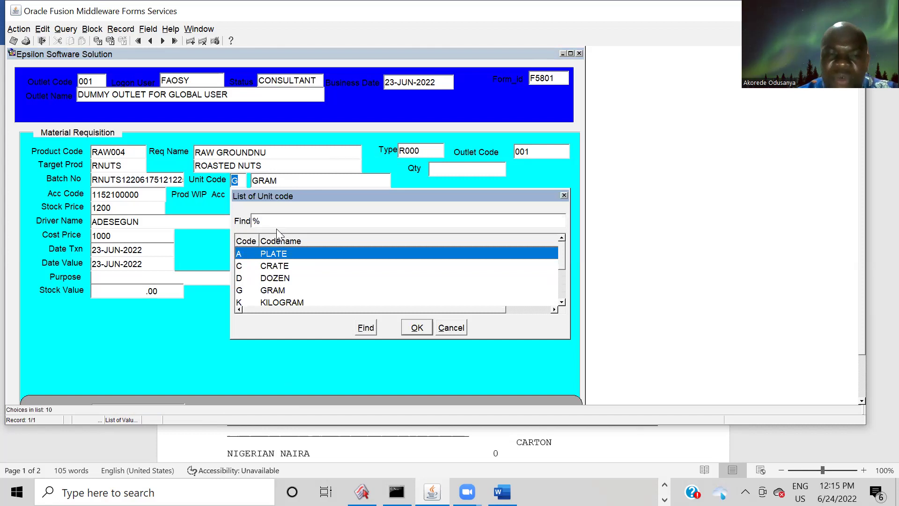
key(Down)
key(Down)
key(Down)
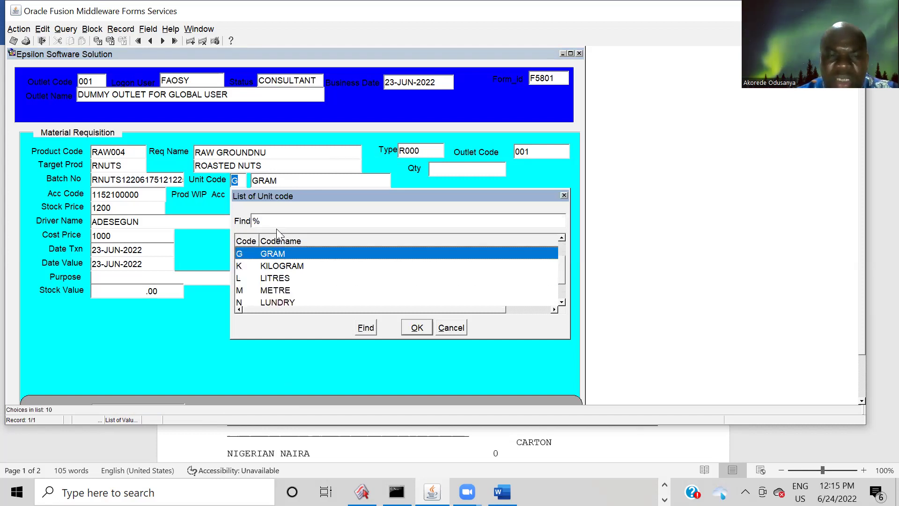
key(Down)
key(Return)
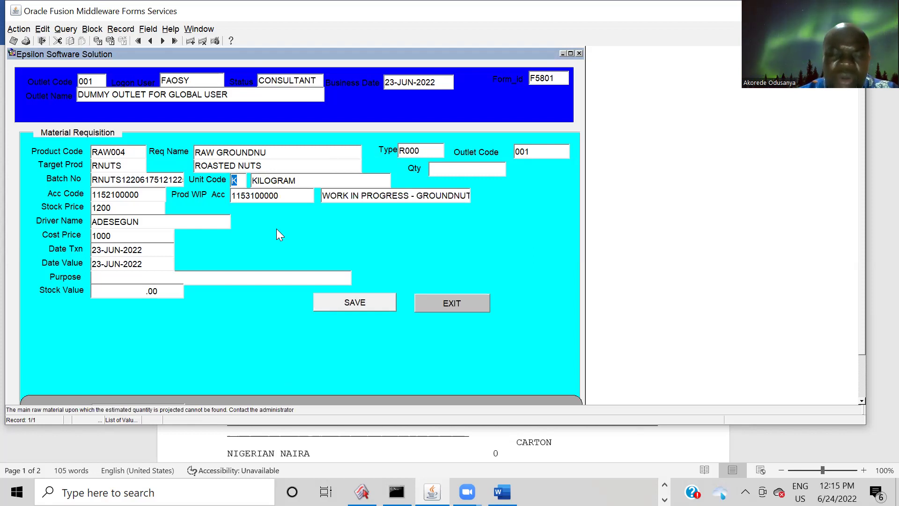
Try unit code U (UNIT), re-enter K, and close the Material Requisition form
key(BackSpace)
text(U)
key(Return)
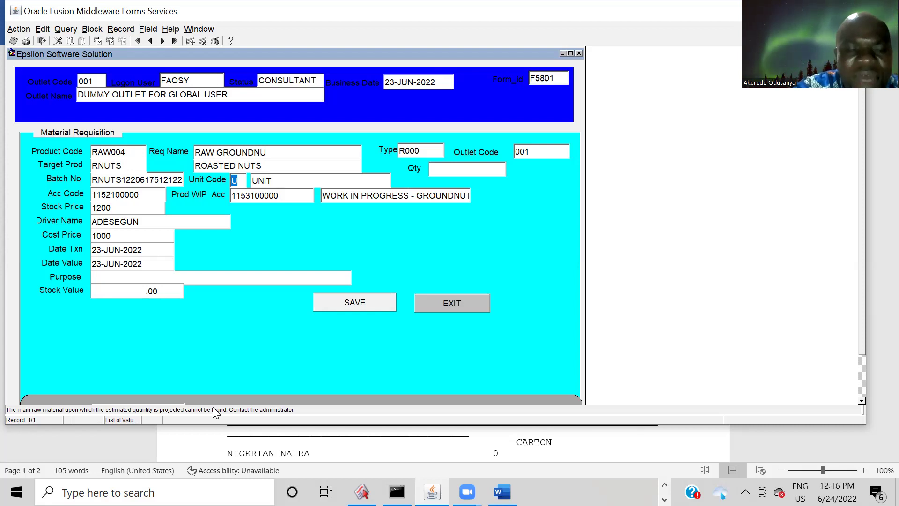
text(K)
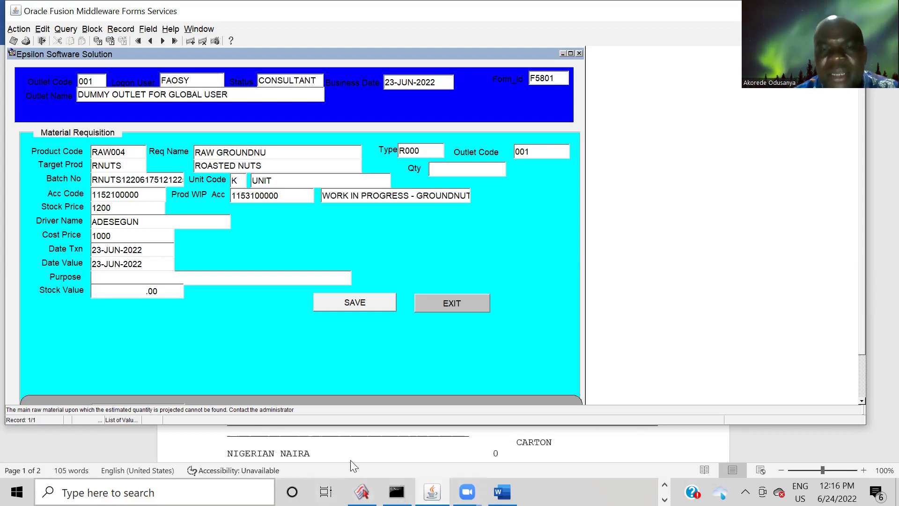
click(460, 300)
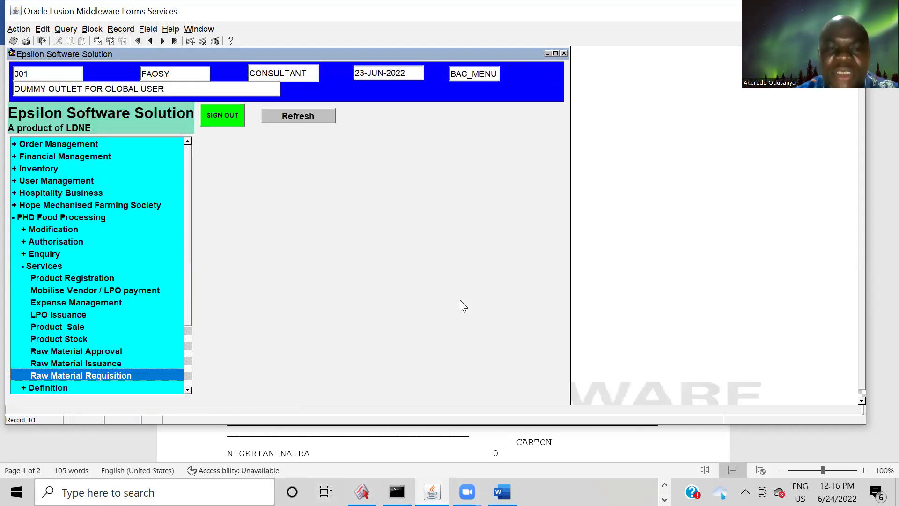